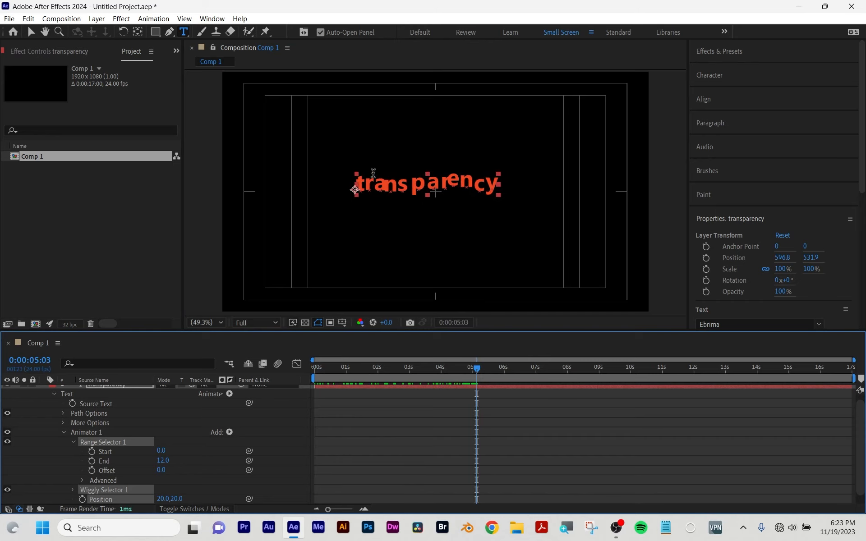
Step: Add Comp 1 to the render queue and show the transparency grid behind the composition
left_click(59, 18)
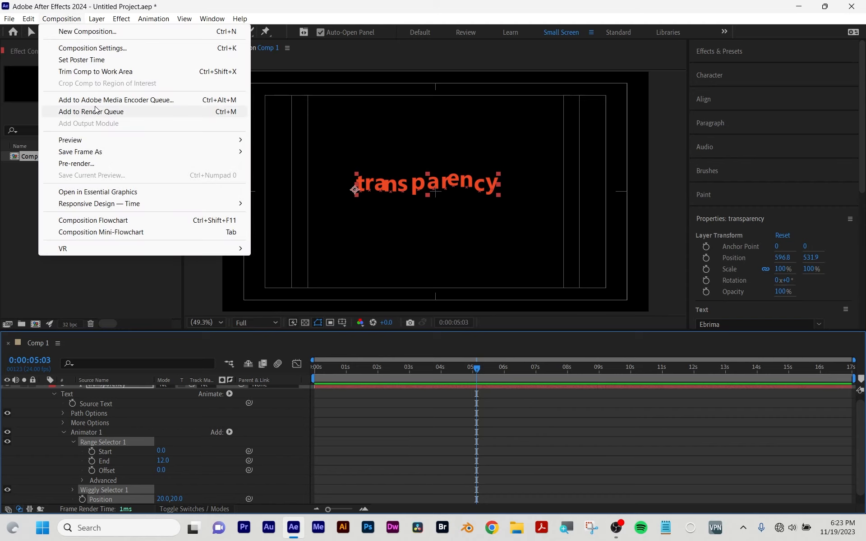
left_click(110, 112)
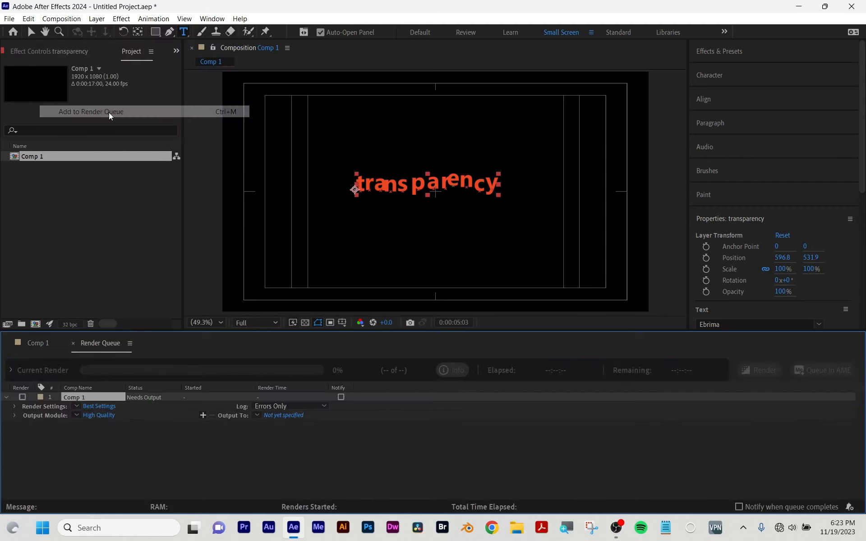
left_click(307, 323)
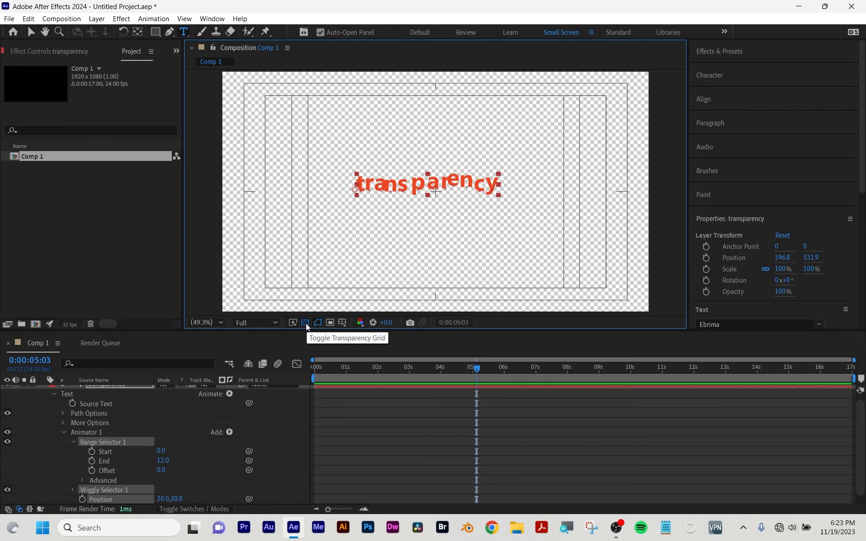
left_click(305, 323)
left_click(305, 323)
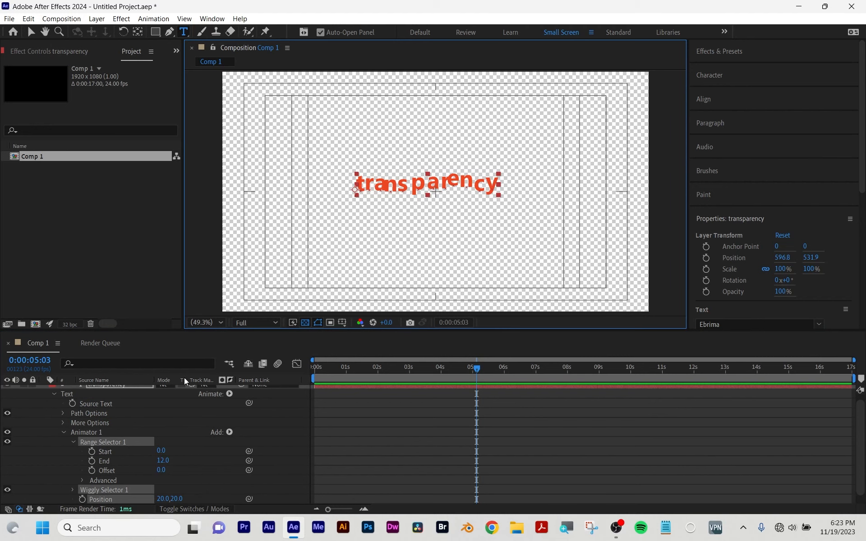
Step: Set the video codec of Comp 1's QuickTime output module to GoPro CineForm
left_click(90, 343)
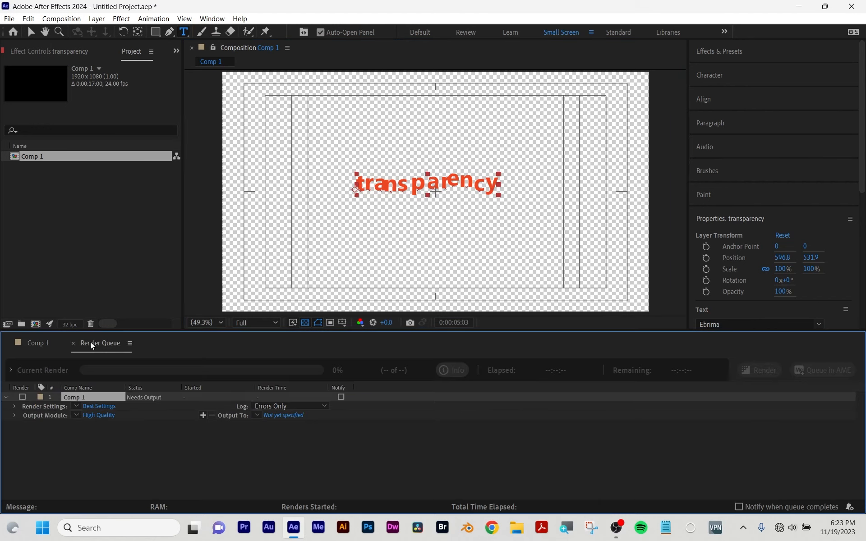
left_click(99, 415)
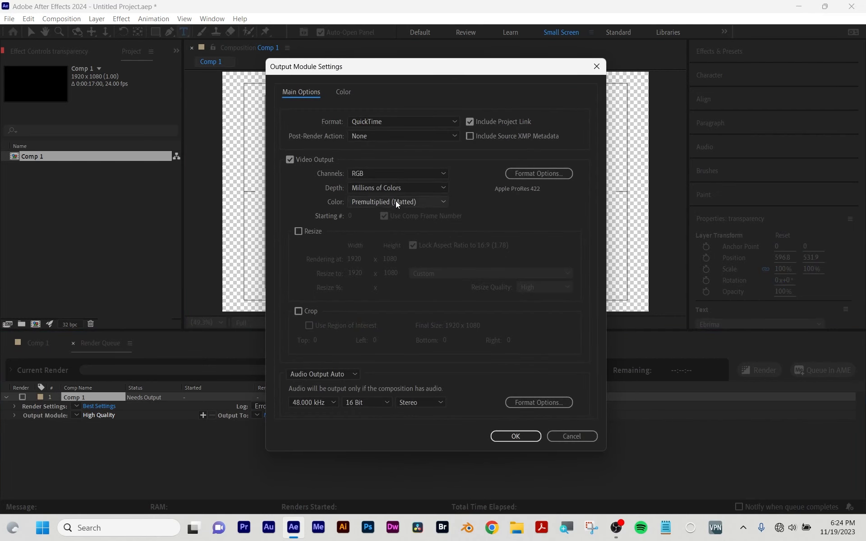
left_click(410, 175)
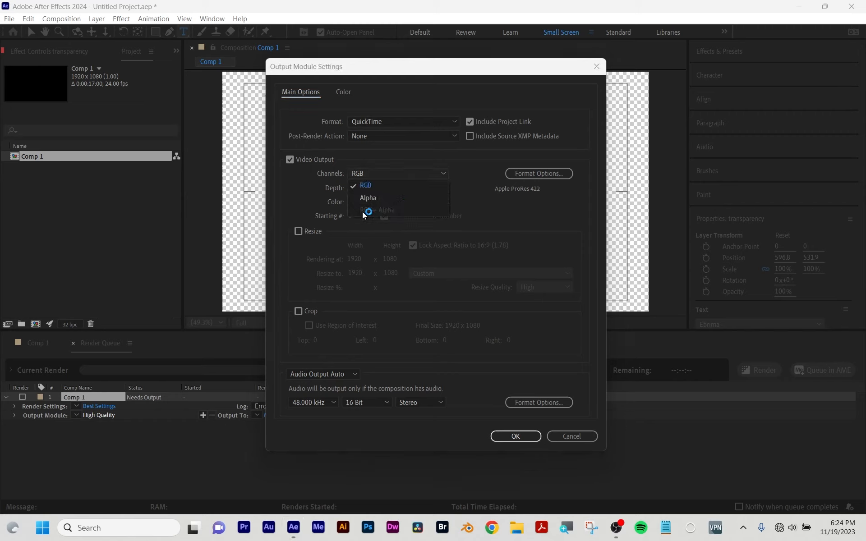
left_click(472, 200)
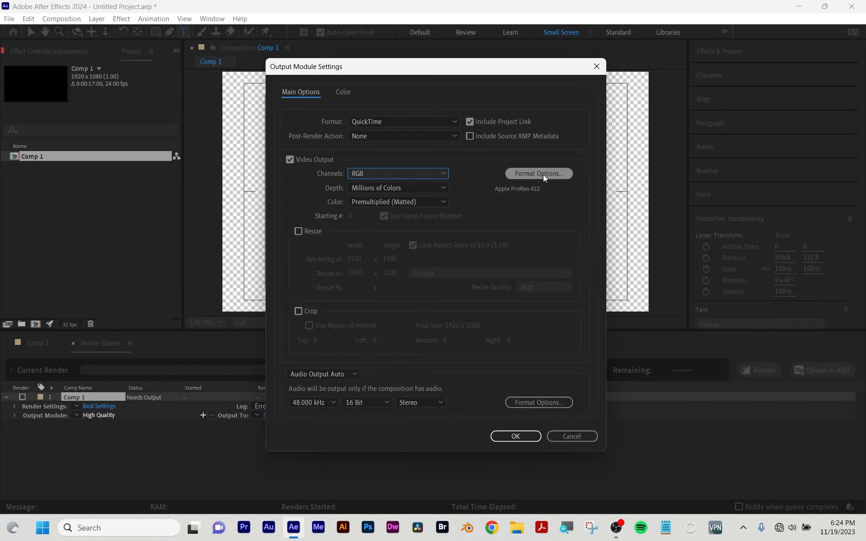
left_click(544, 173)
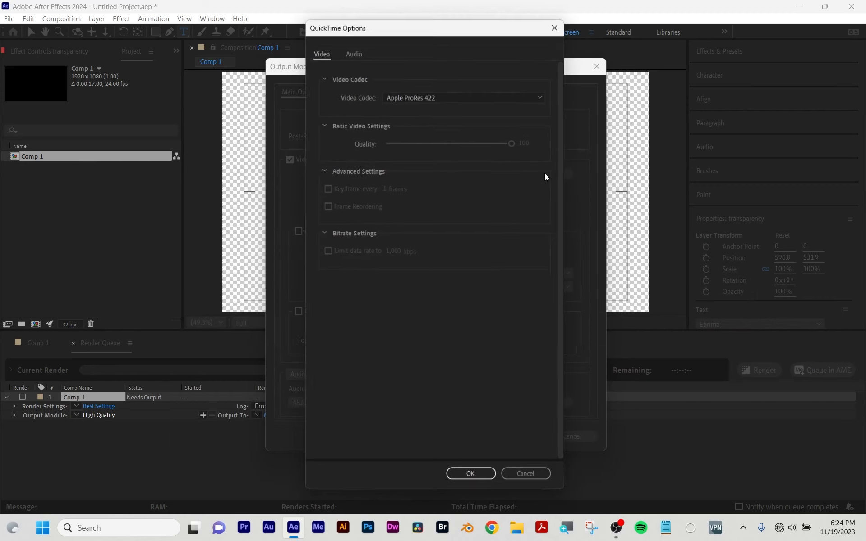
left_click(475, 94)
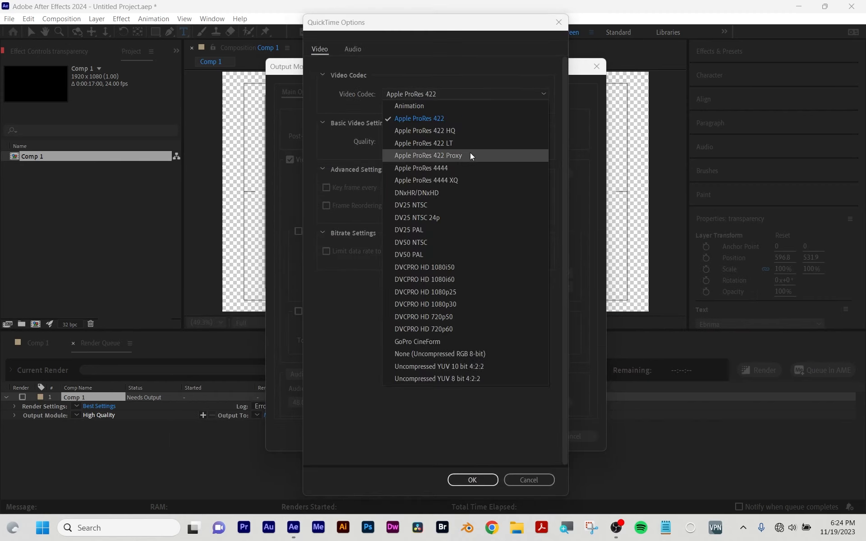
left_click(469, 342)
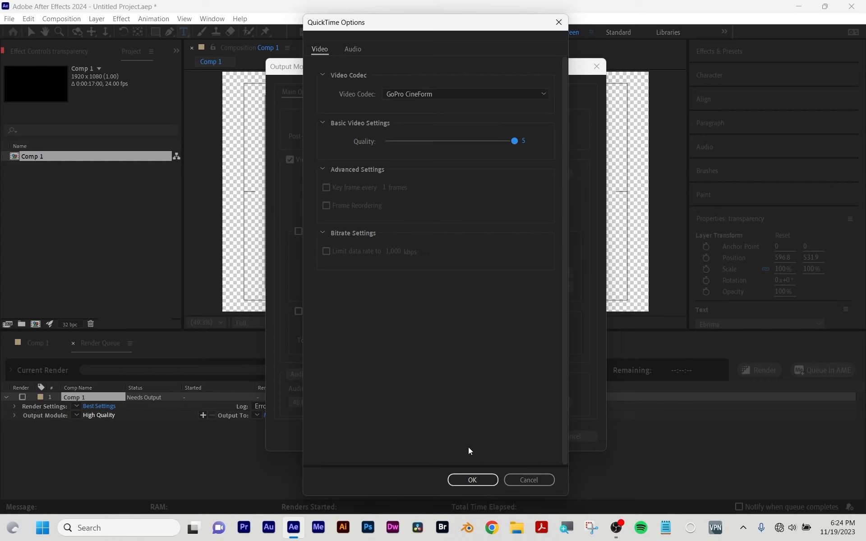
left_click(470, 478)
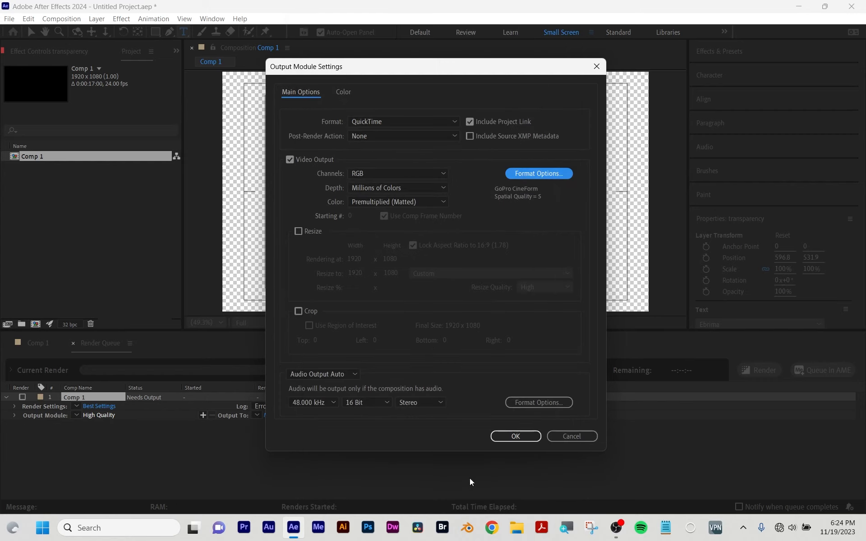
Step: Set the output module's video channels to RGB + Alpha and accept the output settings
left_click(417, 170)
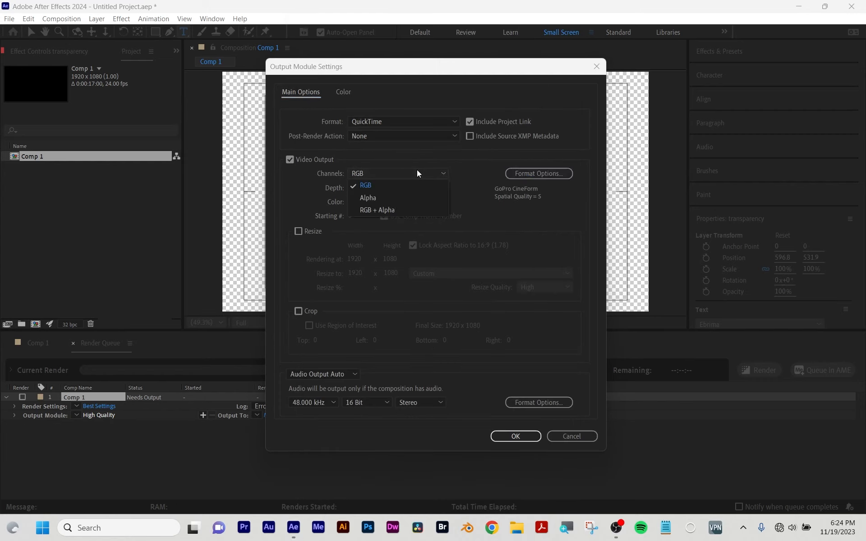
left_click(402, 209)
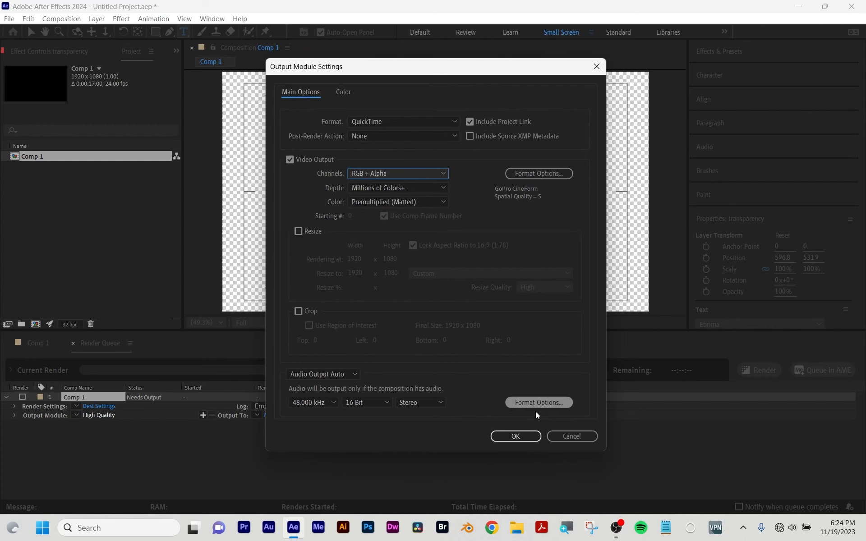
left_click(514, 436)
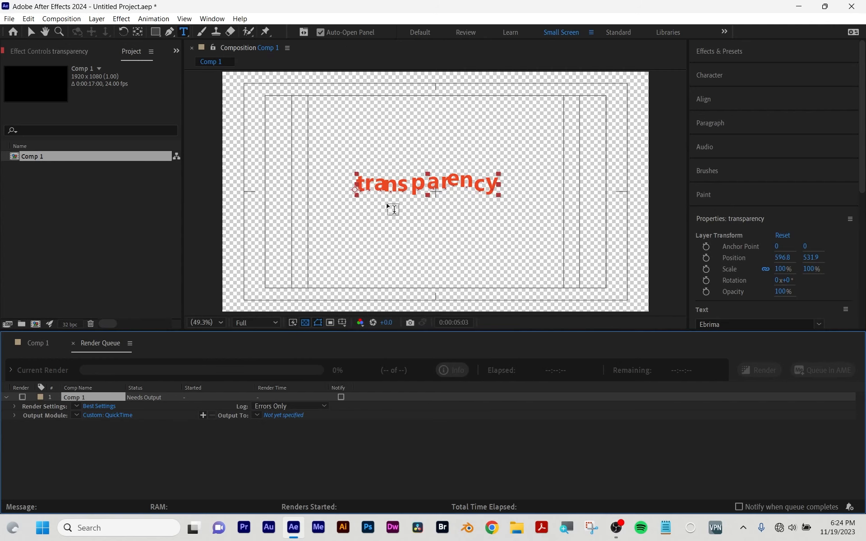
Step: Set the render's output file to a QuickTime movie named test on the Desktop
left_click(285, 415)
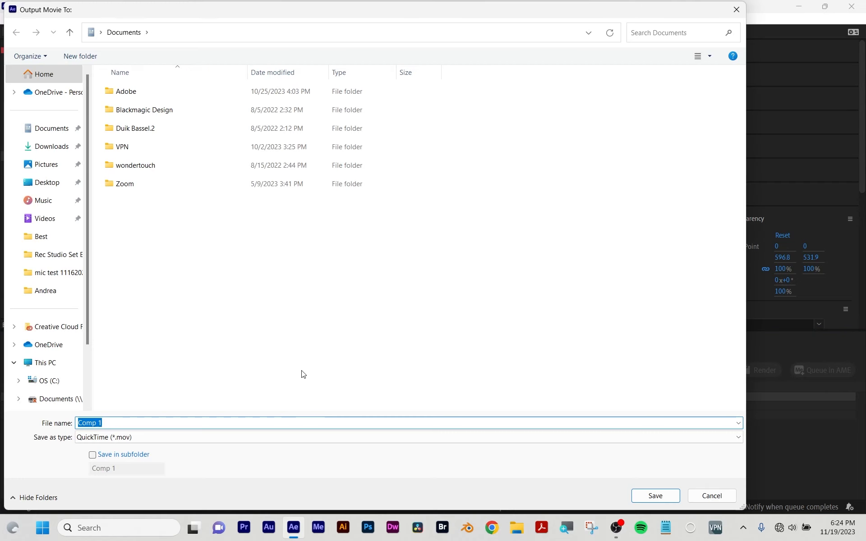
type("test")
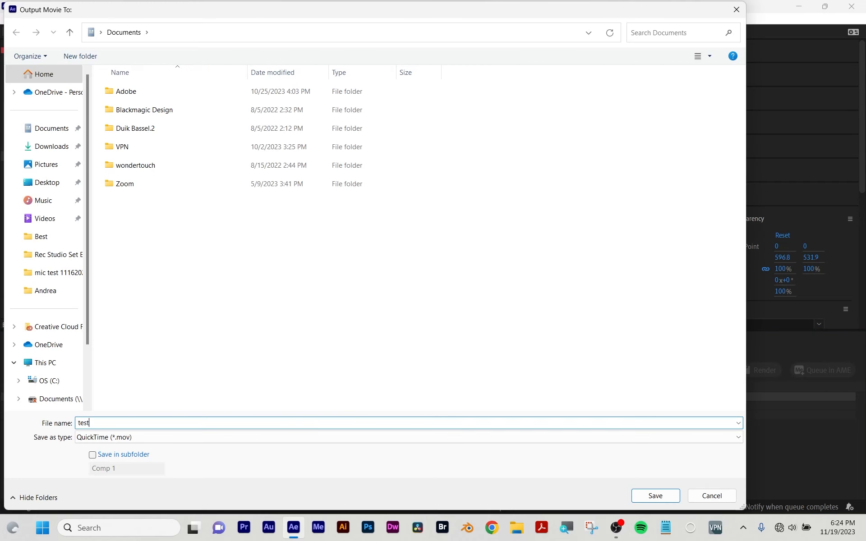
left_click(25, 186)
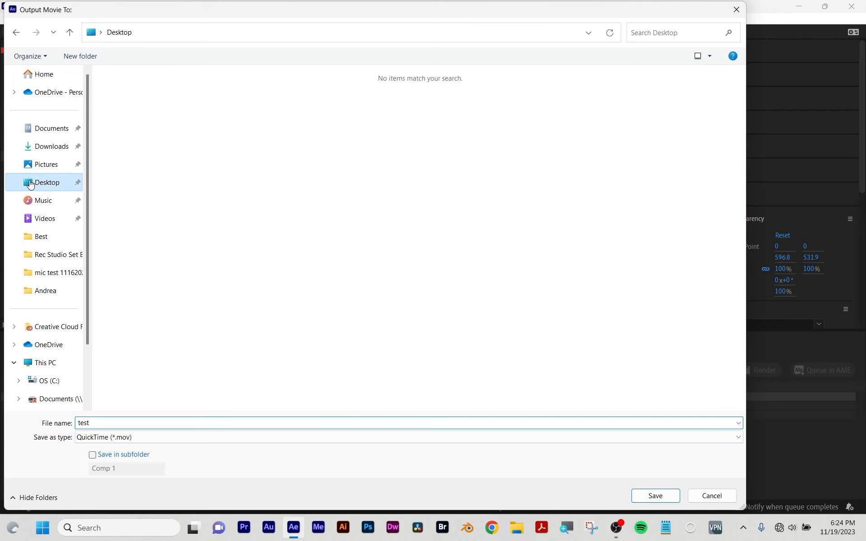
left_click(658, 497)
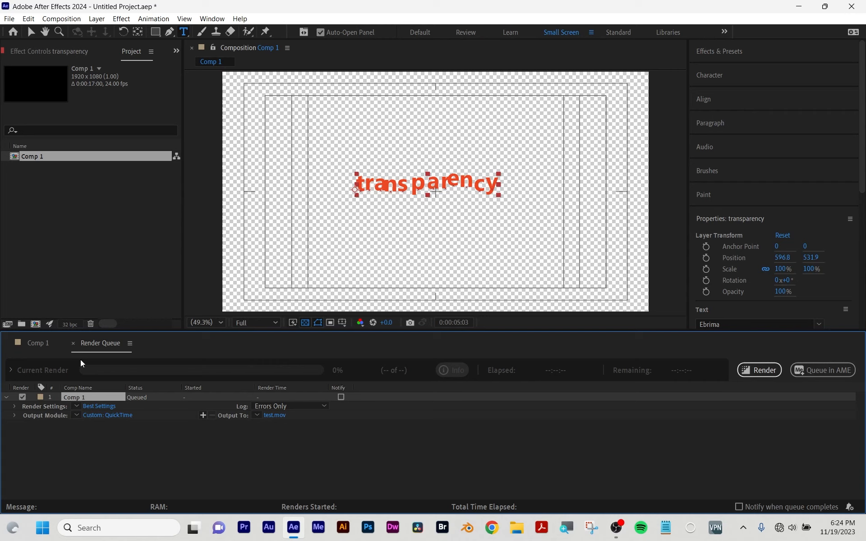
Step: Delete the Comp 1 render item and close the render queue and the Comp 1 timeline
key("Delete")
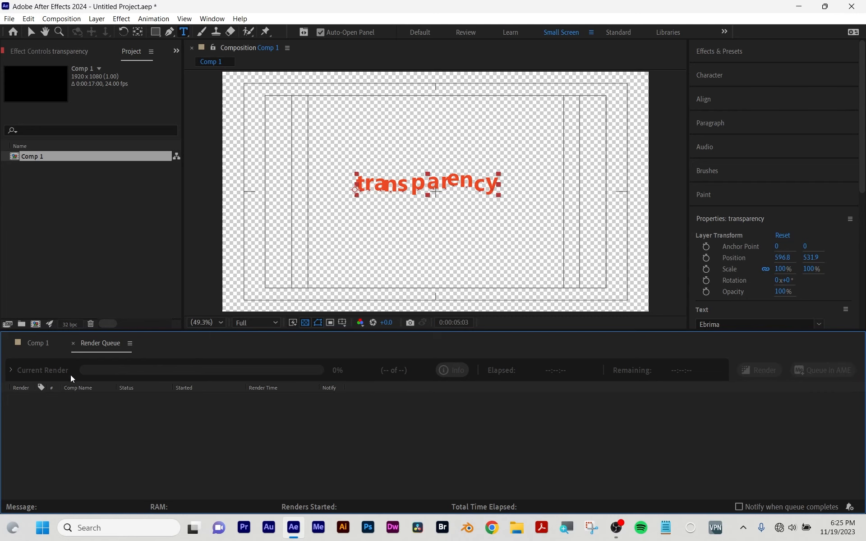
left_click(73, 344)
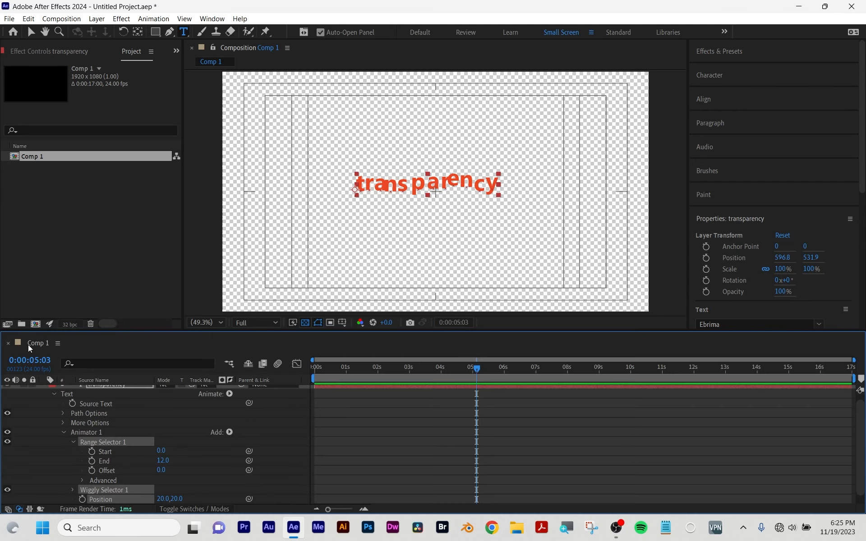
left_click(9, 344)
Step: Create a second composition at HD 1920x1080, 24 fps, with a duration of 0:00:17:00
left_click(40, 186)
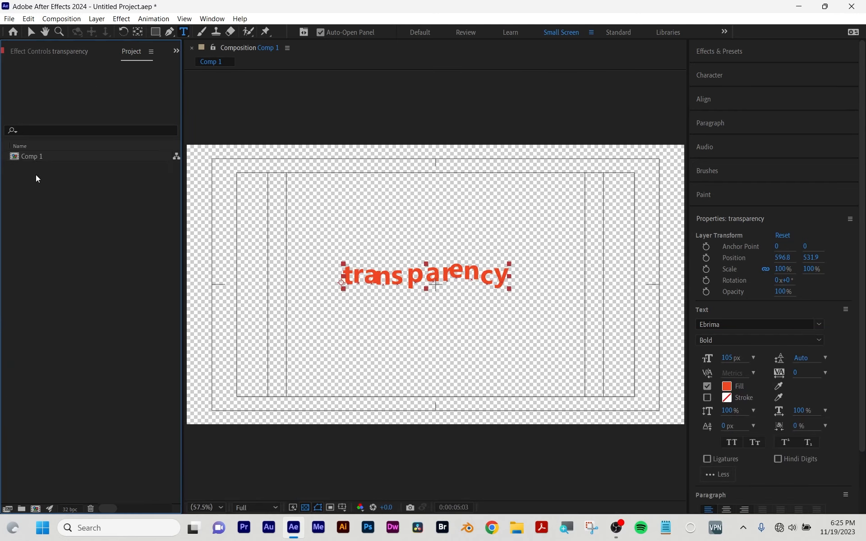
left_click(35, 509)
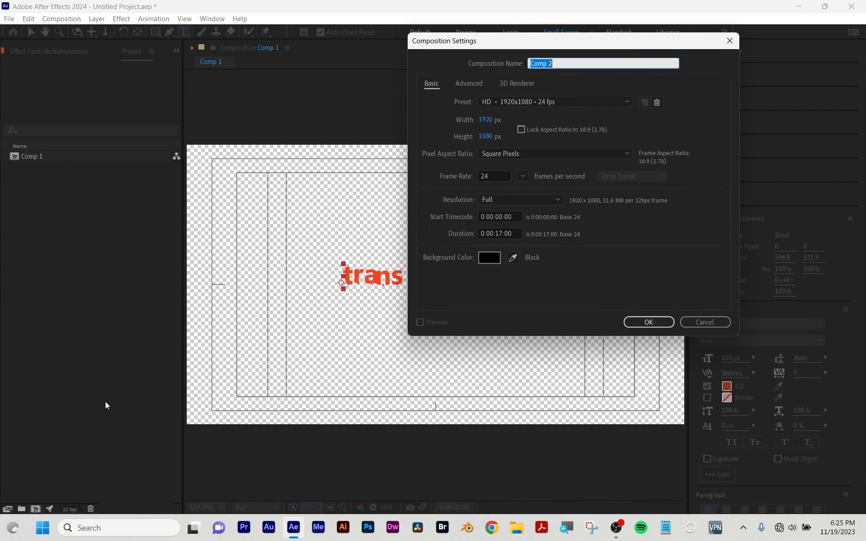
left_click(654, 321)
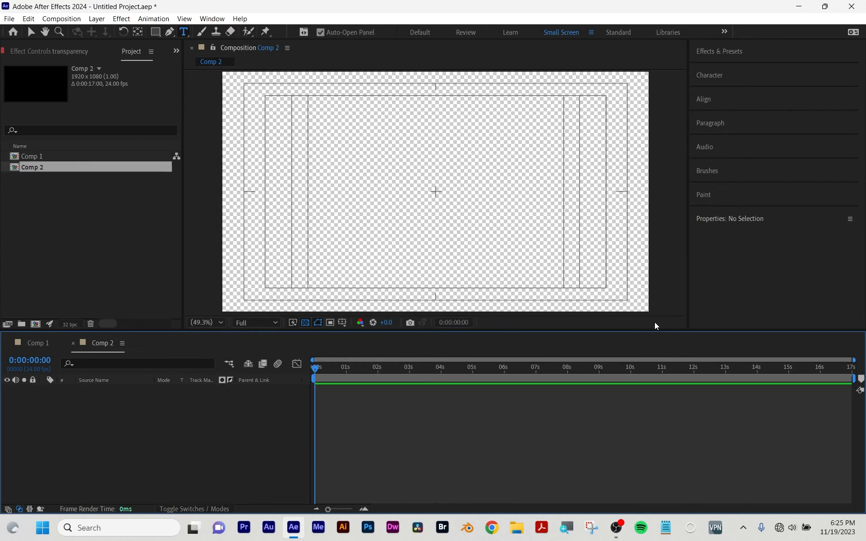
Step: Delete Comp 1 from the project and confirm the deletion
left_click_drag(52, 189, 39, 145)
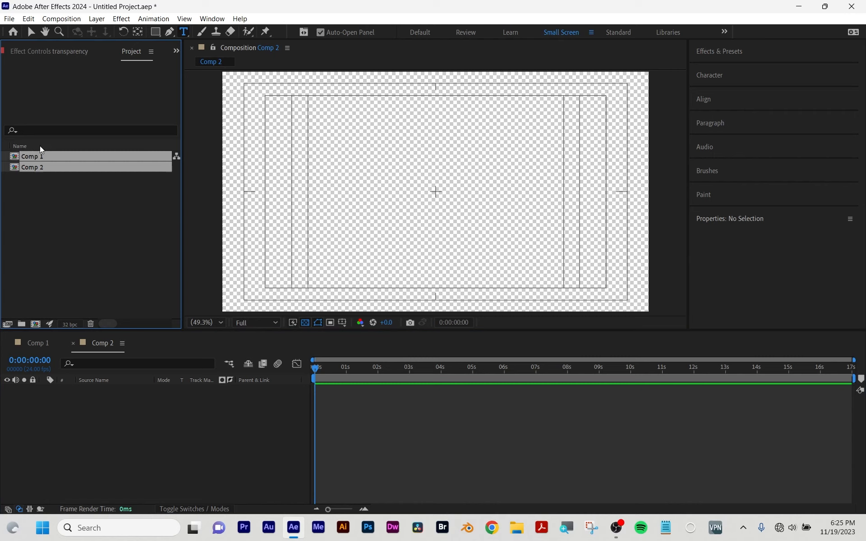
left_click(40, 183)
left_click(38, 156)
key("Delete")
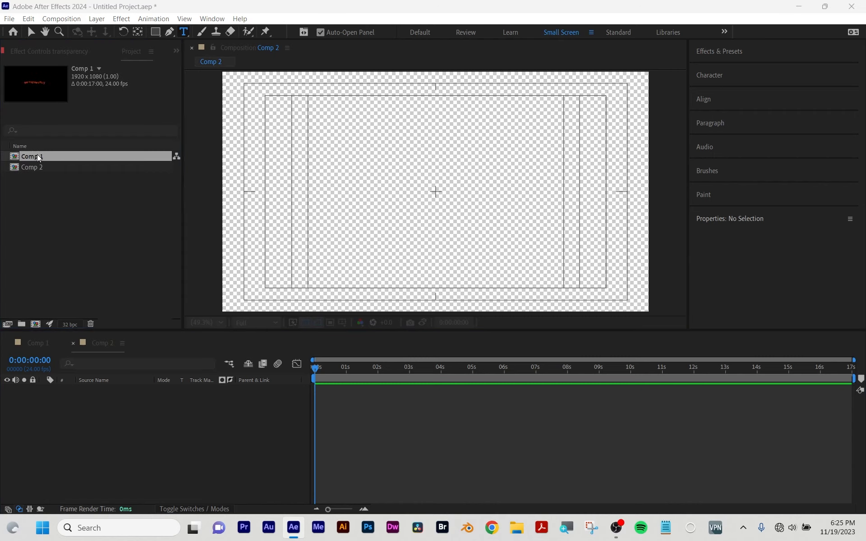
left_click(453, 276)
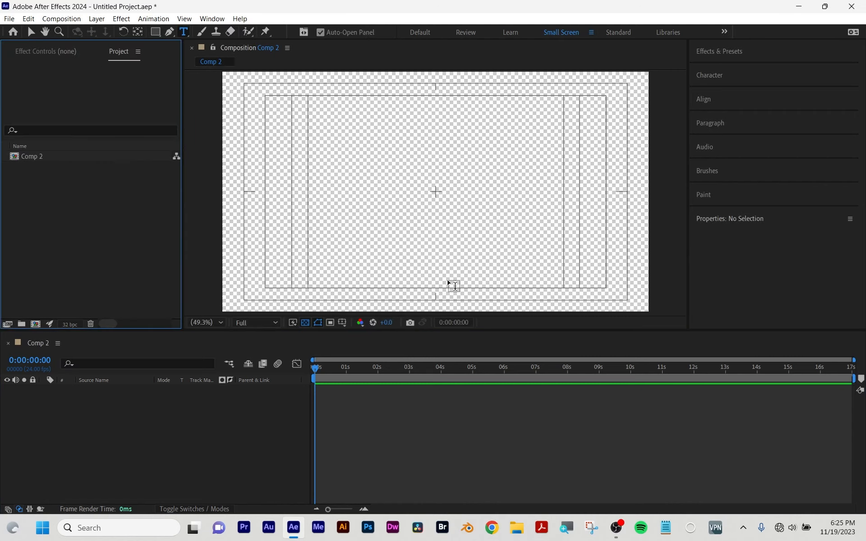
Step: Turn off Bezier Path and draw a green rounded rectangle in the upper-left area of Comp 2
left_click(156, 32)
left_click(198, 55)
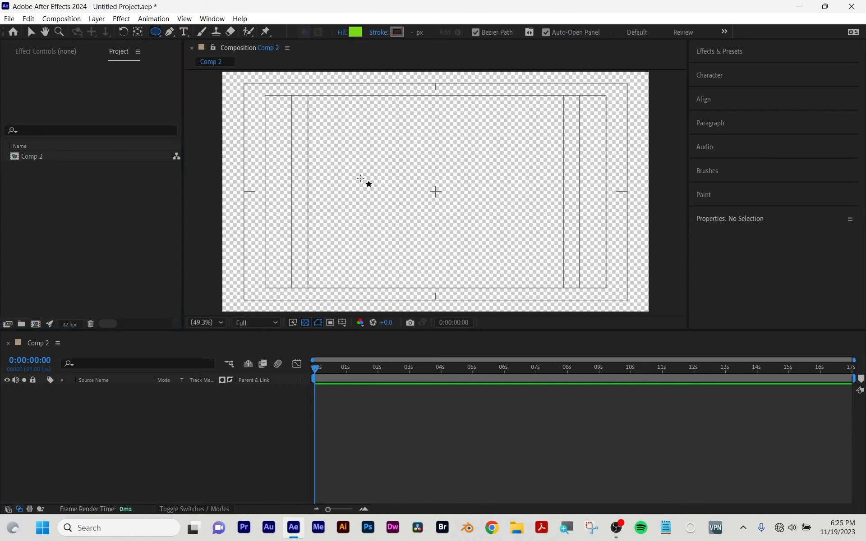
left_click(475, 32)
left_click(156, 36)
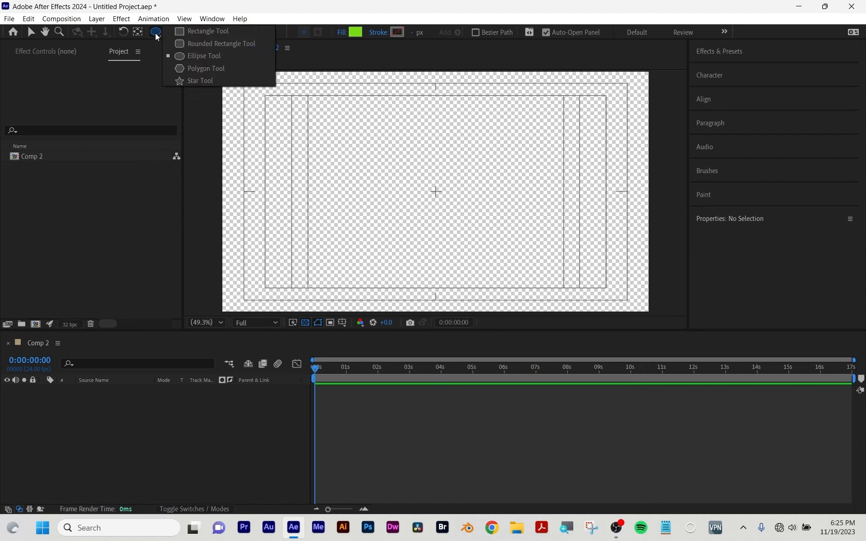
left_click(193, 30)
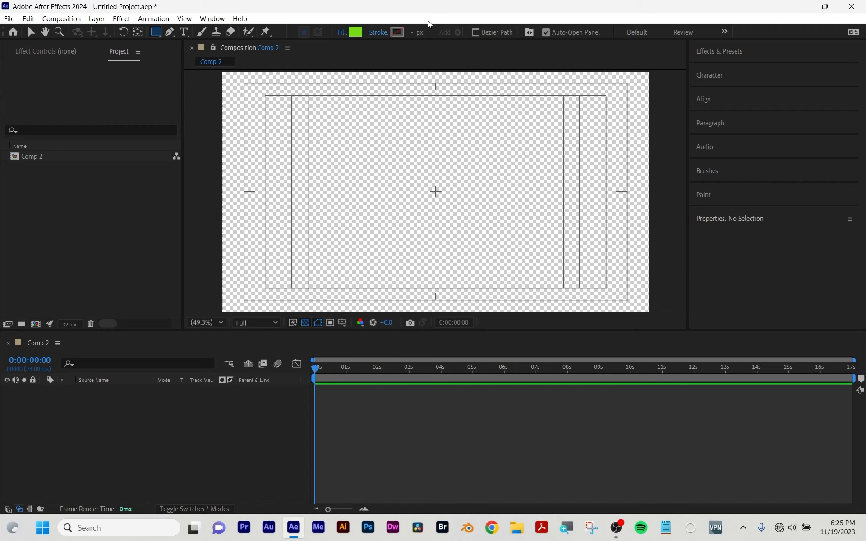
left_click(156, 33)
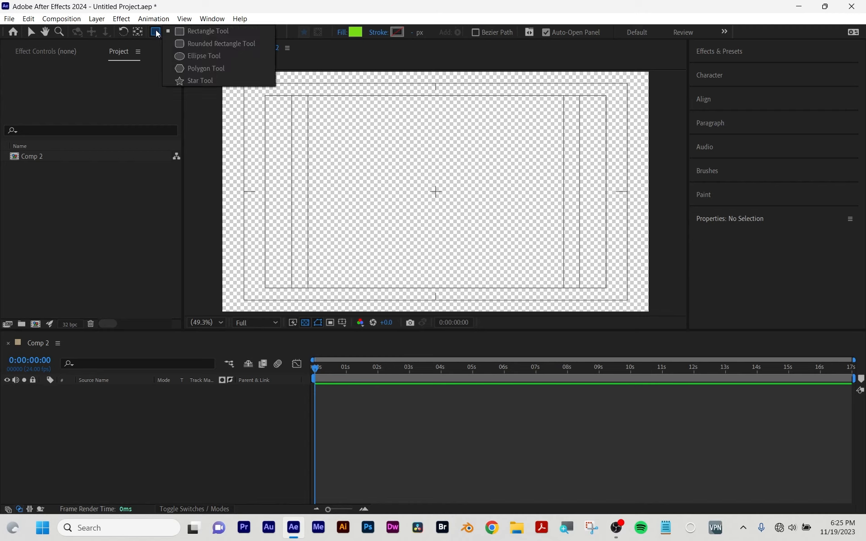
left_click(170, 43)
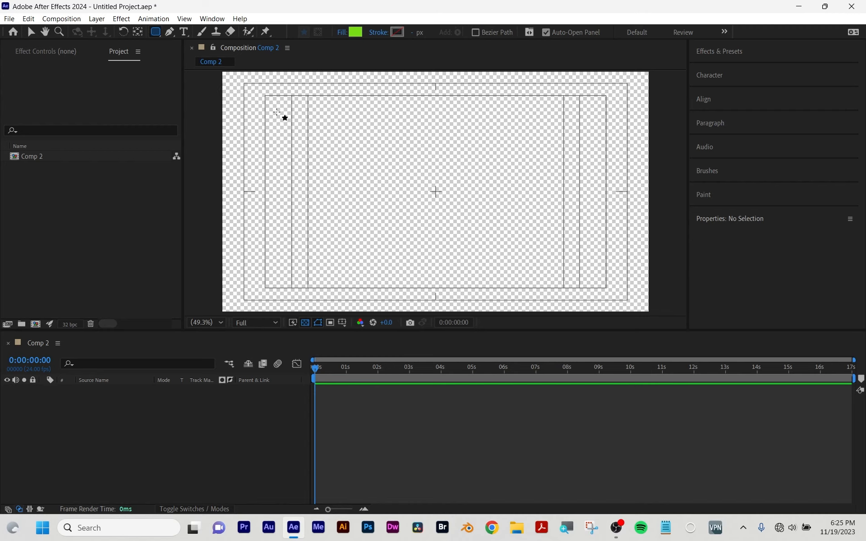
left_click_drag(264, 115, 343, 194)
Step: Delete the green rounded rectangle from the shape layer and hide the transparency grid
left_click(31, 33)
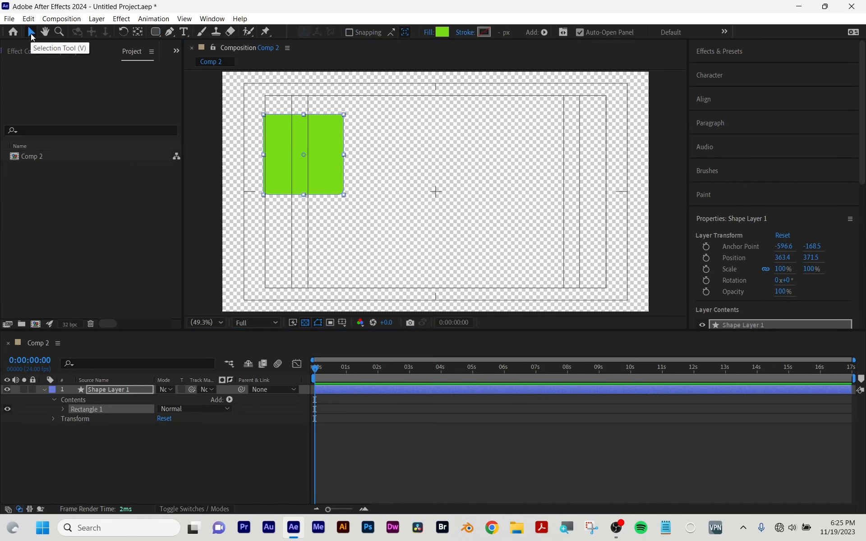
key("Delete")
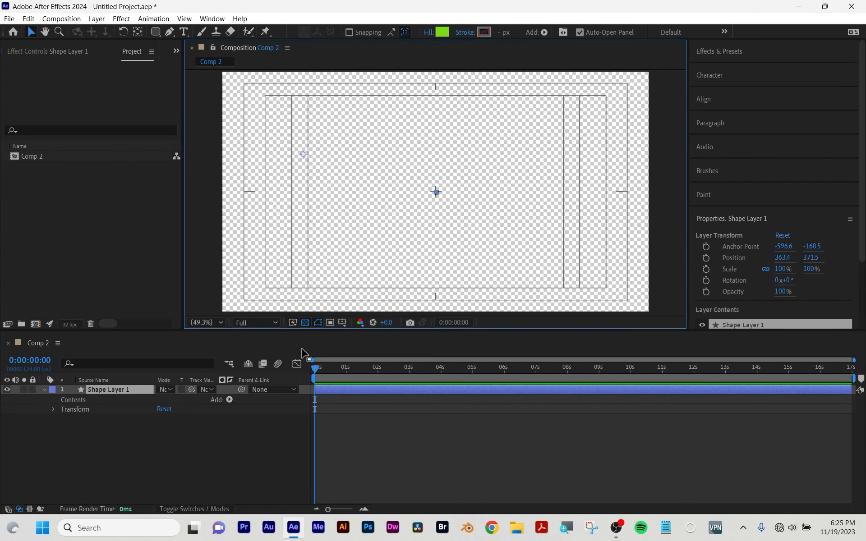
left_click(305, 323)
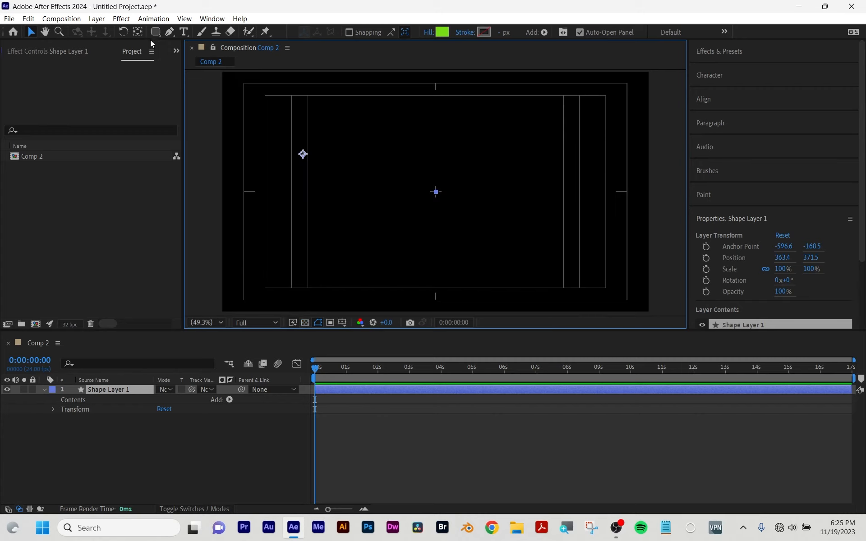
Step: Delete the empty shape layer and draw a green circle about 370 px in diameter in the upper-left area of Comp 2
left_click_drag(155, 31, 194, 54)
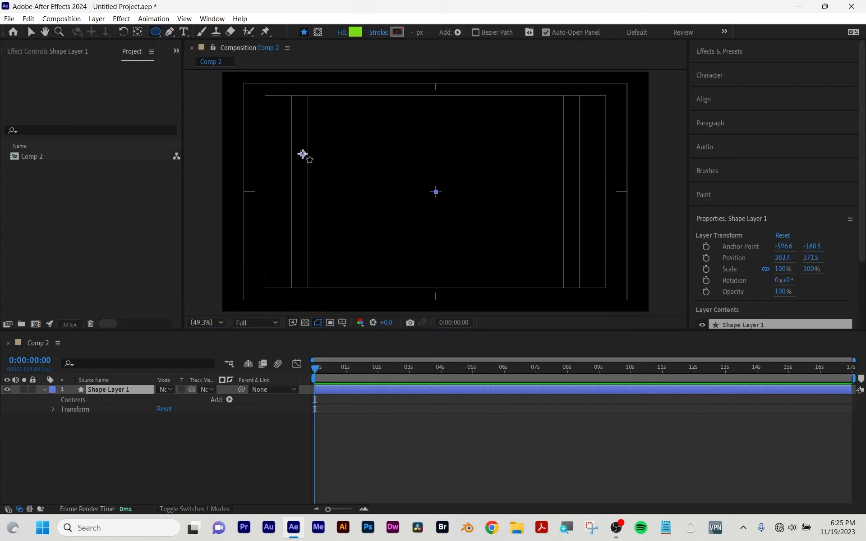
key("Delete")
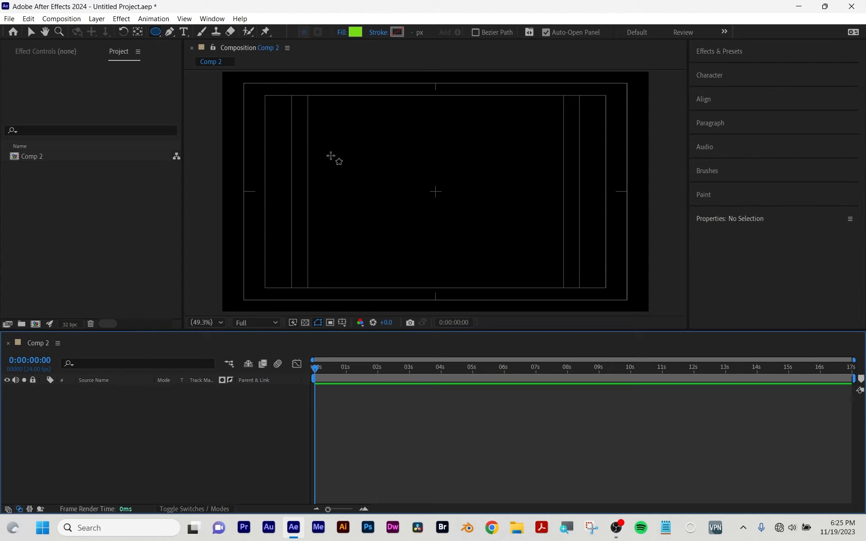
left_click_drag(284, 124, 345, 206)
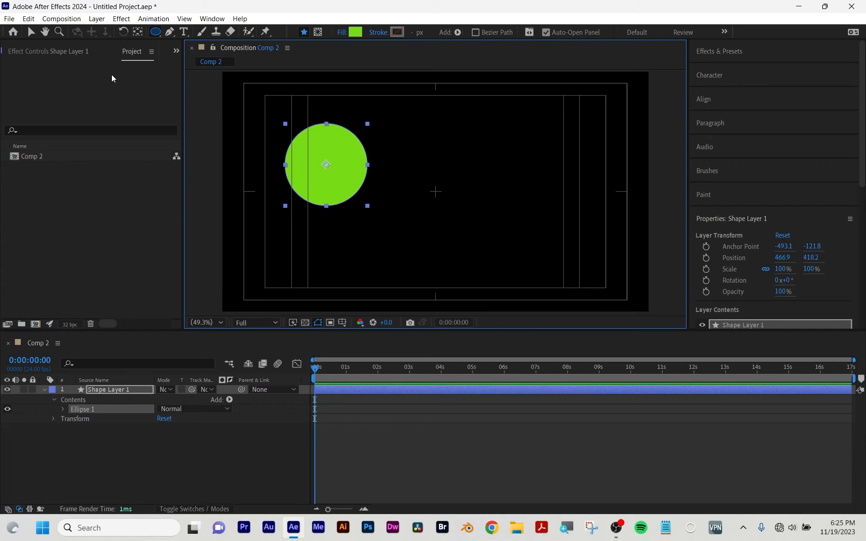
left_click(31, 31)
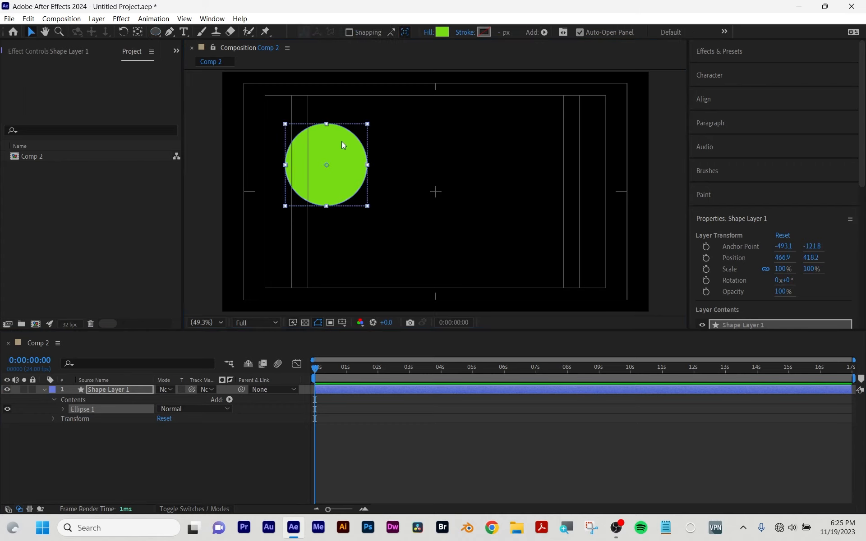
left_click(374, 388)
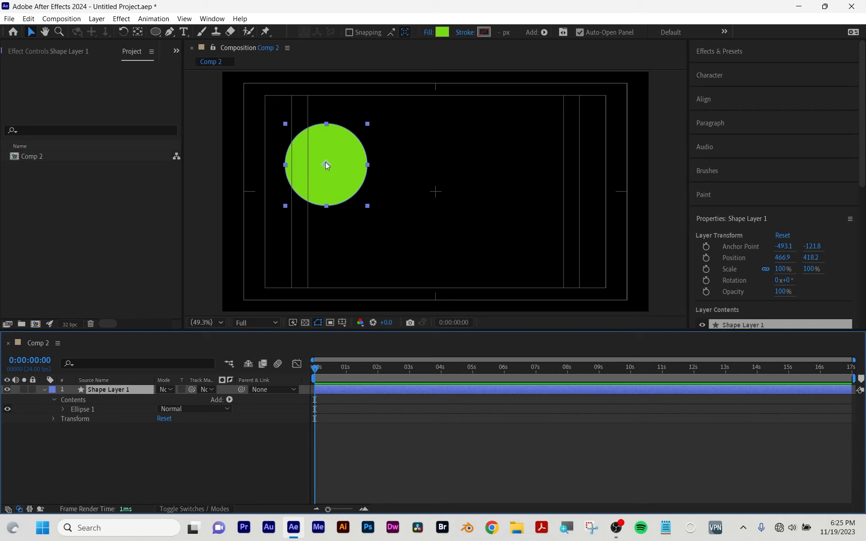
Step: Review the Center Anchor Point in New Shape Layers option in the General preferences
left_click(29, 19)
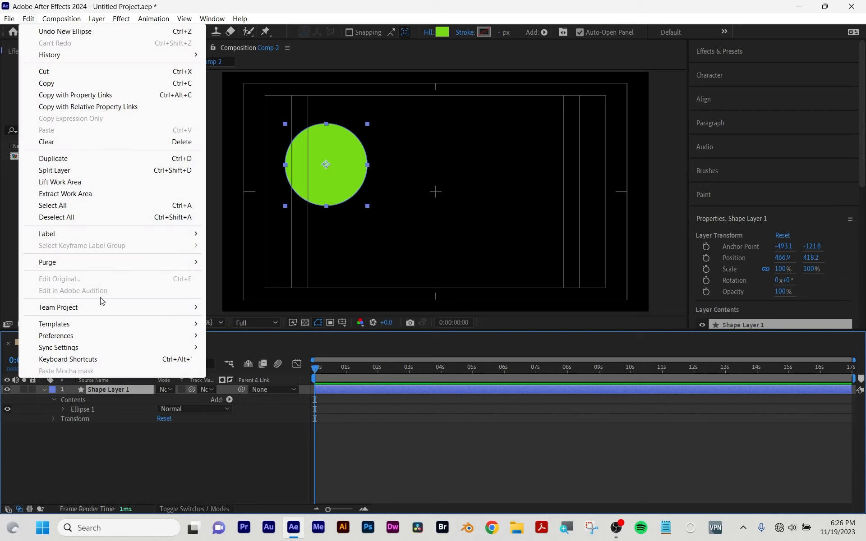
mouse_move(81, 337)
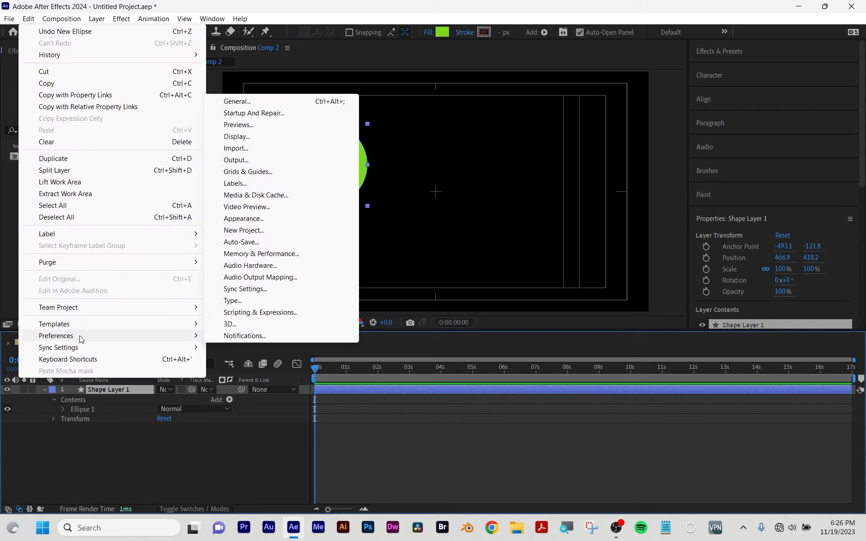
left_click(253, 101)
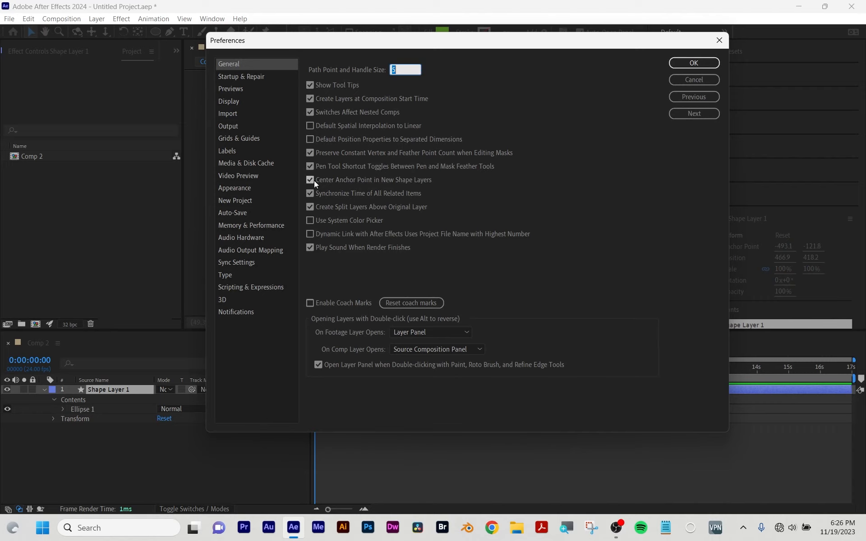
left_click(694, 63)
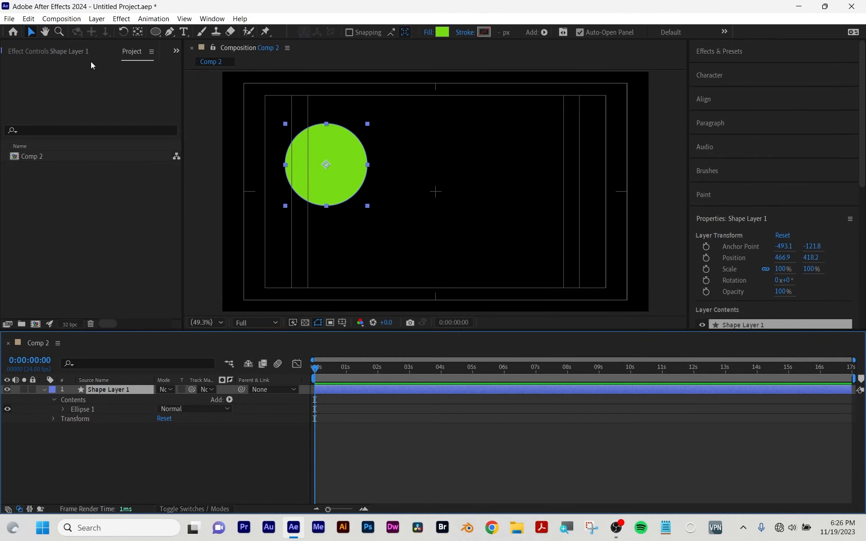
Step: Move the circle's anchor point outside the shape to about 790, 548, and recentre it on the circle
left_click(137, 32)
left_click_drag(338, 174, 397, 193)
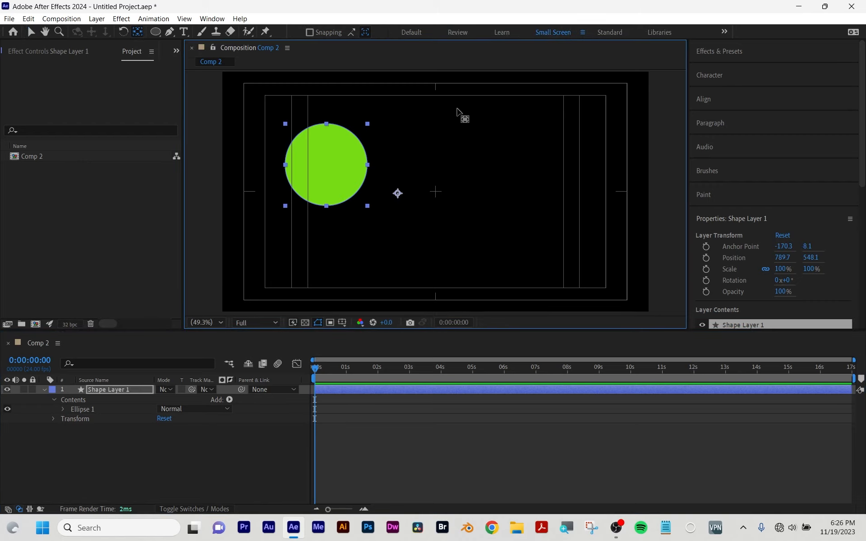
double_click(140, 33, "ctrl")
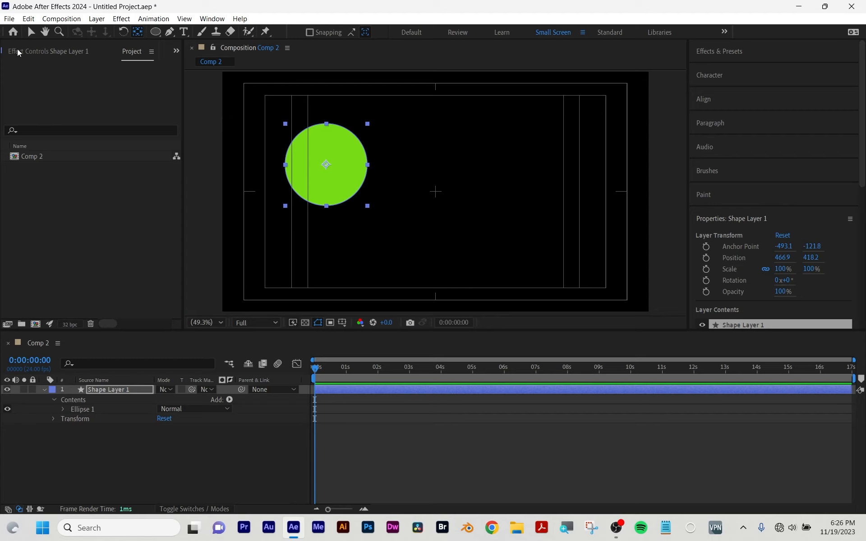
left_click(31, 32)
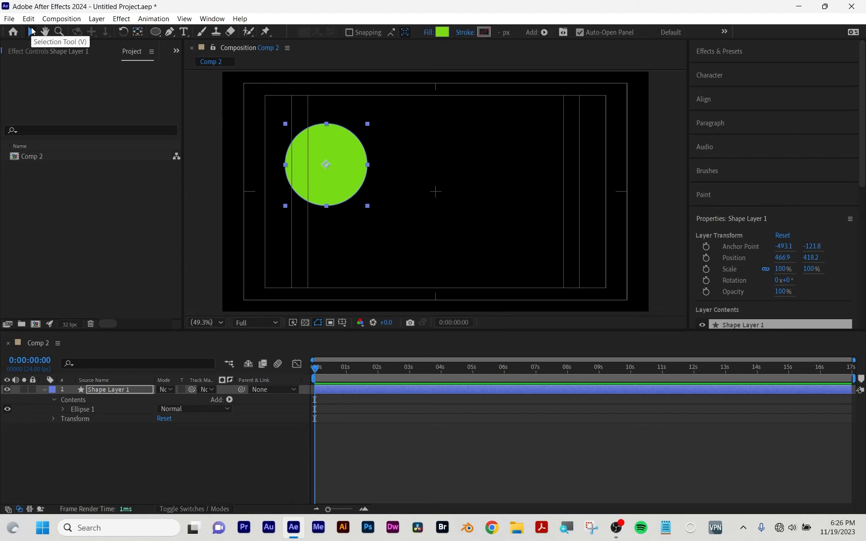
Step: Expand Ellipse 1 and its Ellipse Path 1 to view the size and position properties of the circle
left_click(62, 409)
left_click(72, 419)
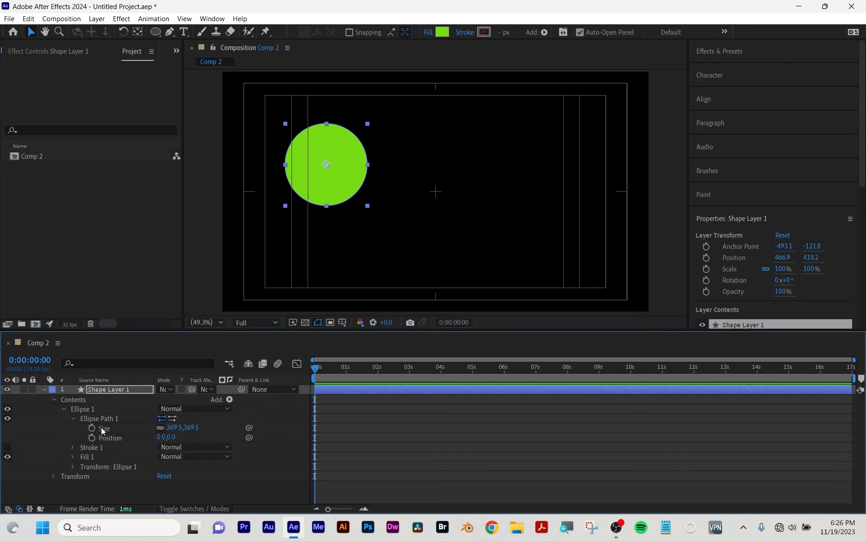
left_click(424, 461)
left_click(331, 187)
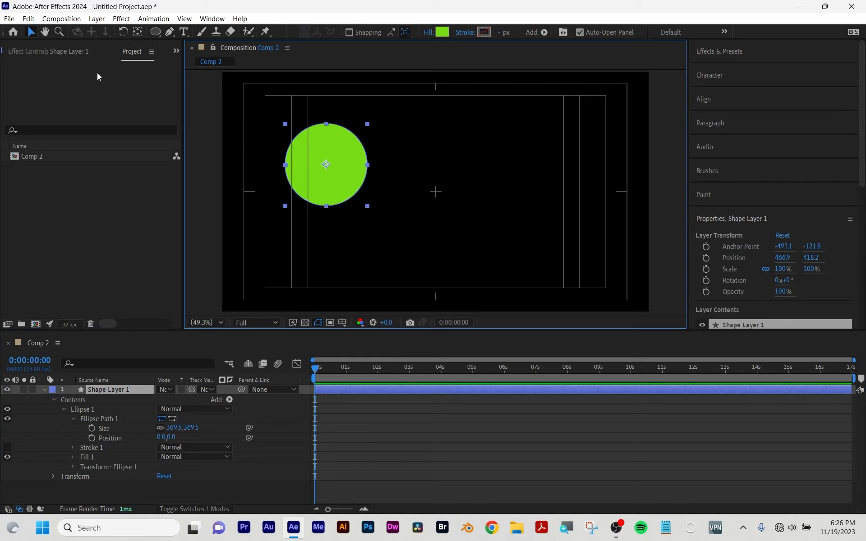
Step: Move the anchor point to the circle's bottom edge and show Shape Layer 1's Scale, Position, Opacity and Rotation properties in turn
left_click(137, 32)
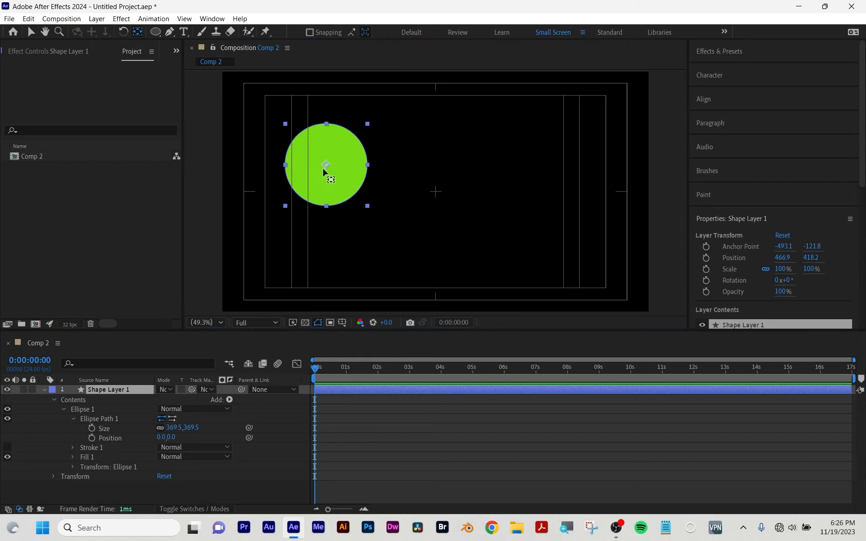
left_click_drag(324, 167, 327, 211)
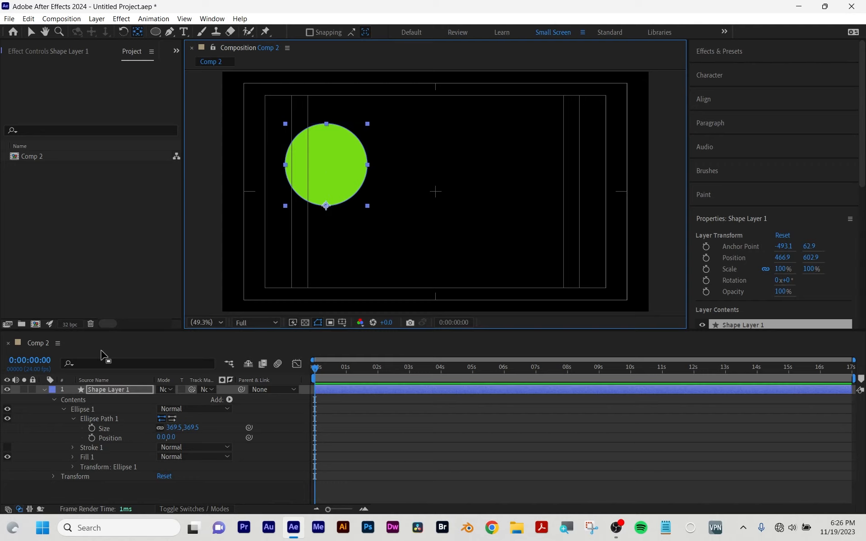
key("s")
key("p")
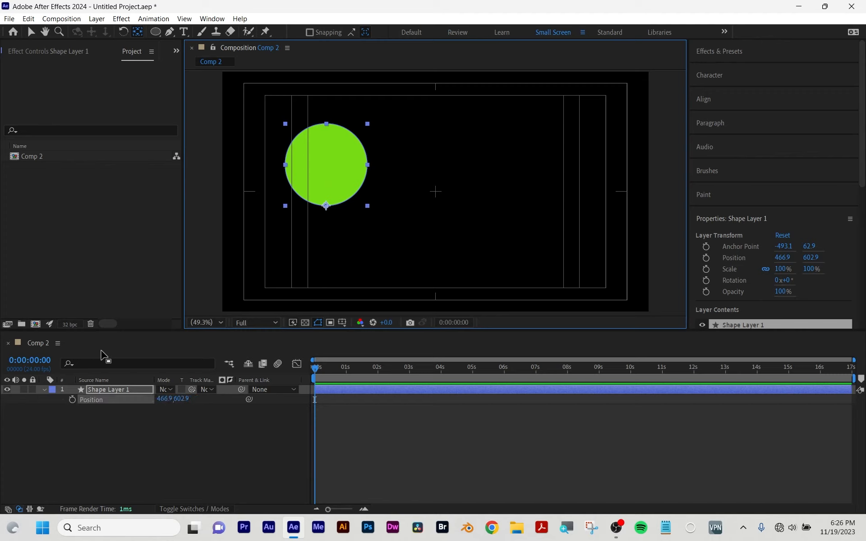
key("t")
key("r")
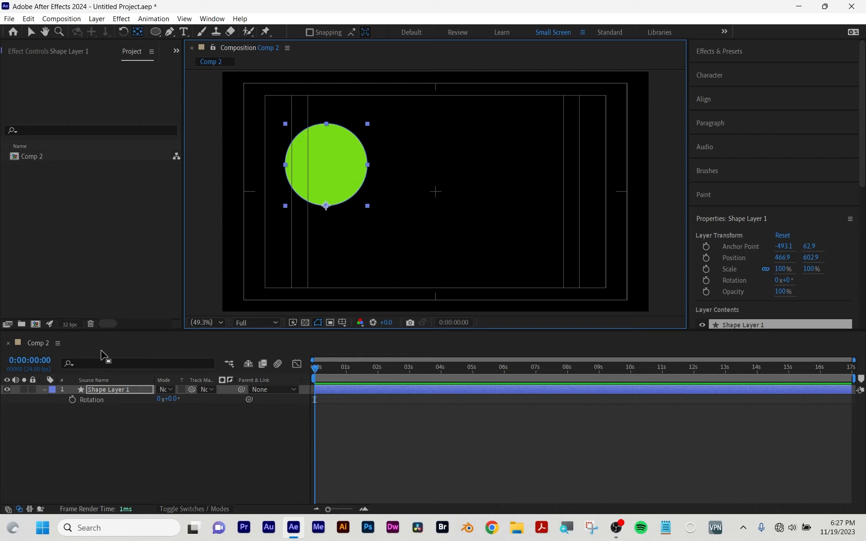
Step: Try rotating the circle and scaling it to 98% about its bottom anchor point, undoing each change
mouse_move(170, 398)
left_mouse_down()
mouse_move(159, 398)
mouse_move(174, 393)
left_mouse_up()
key("ctrl+z")
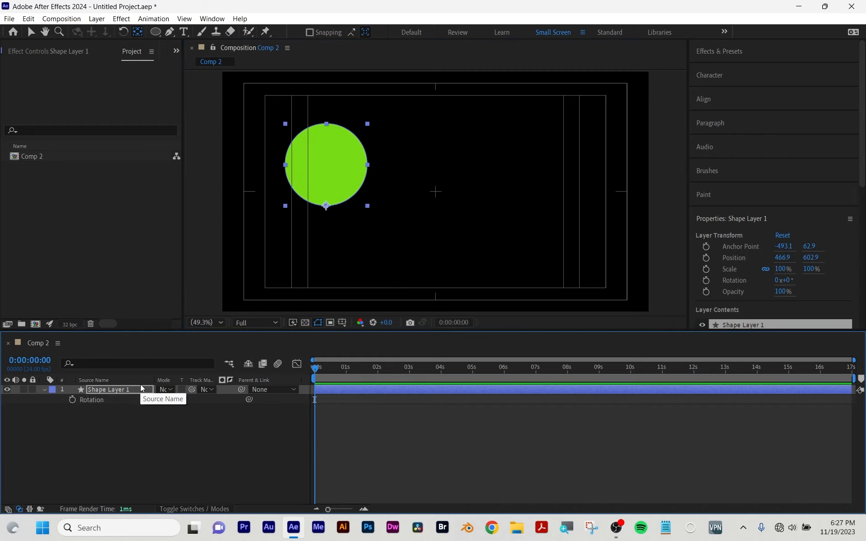
key("s")
mouse_move(192, 398)
left_mouse_down()
mouse_move(212, 398)
mouse_move(171, 399)
mouse_move(185, 395)
left_mouse_up()
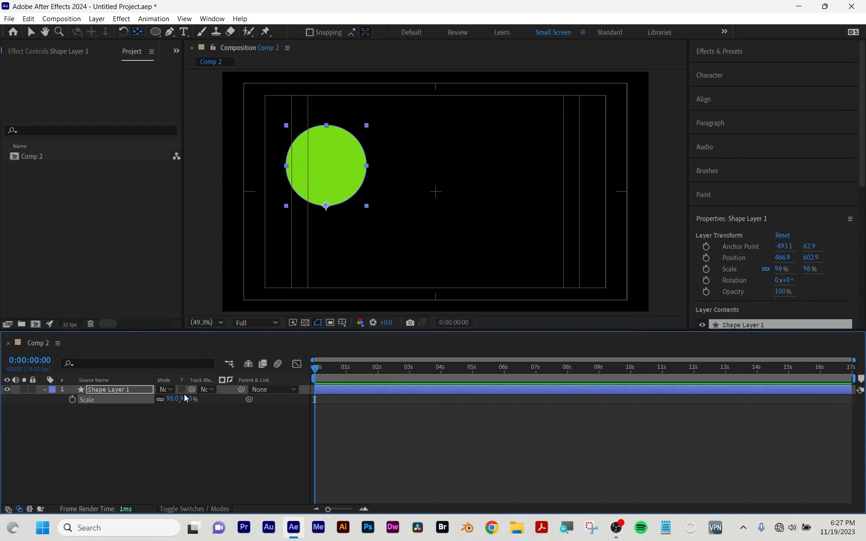
key("ctrl+z")
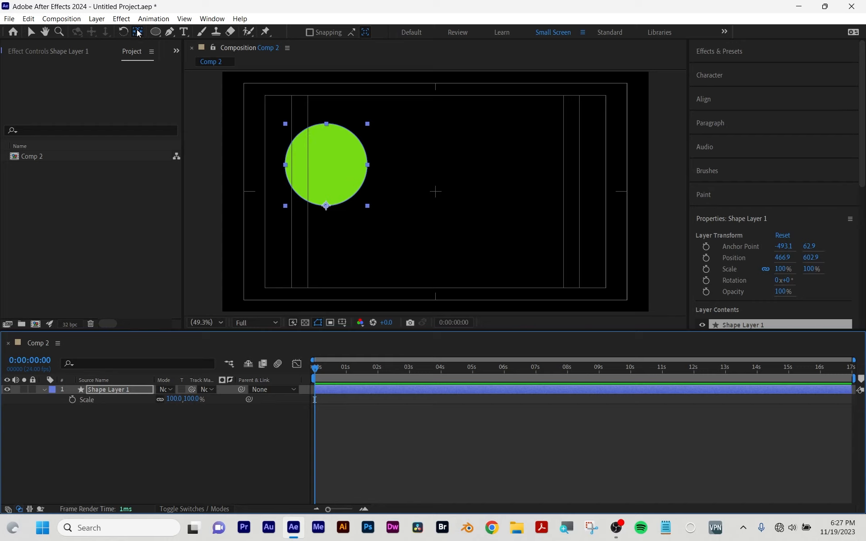
Step: Recentre the circle's anchor point and move it to the bottom edge, keeping the playhead at 0:00:00:00
key("ctrl+alt+Home")
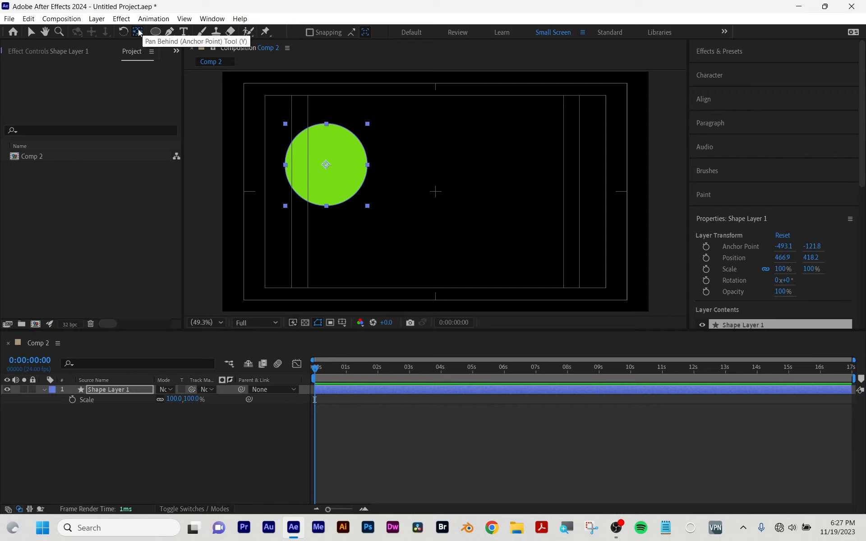
left_click(138, 32)
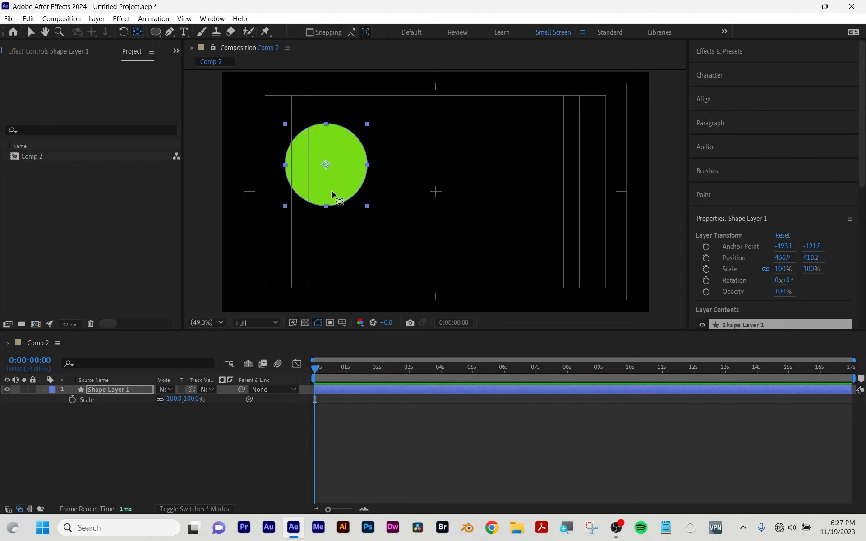
mouse_move(316, 369)
left_mouse_down()
mouse_move(326, 373)
mouse_move(313, 372)
left_mouse_up()
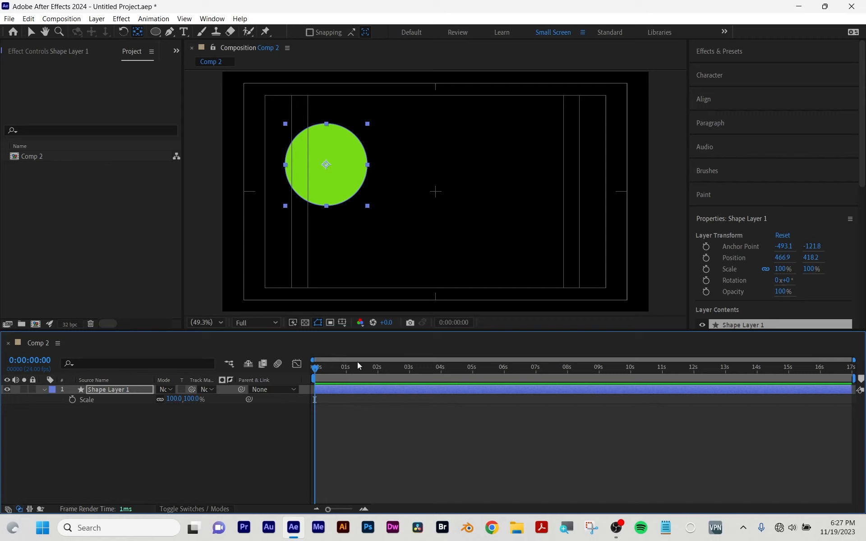
left_click(326, 168)
left_click_drag(328, 172, 331, 205)
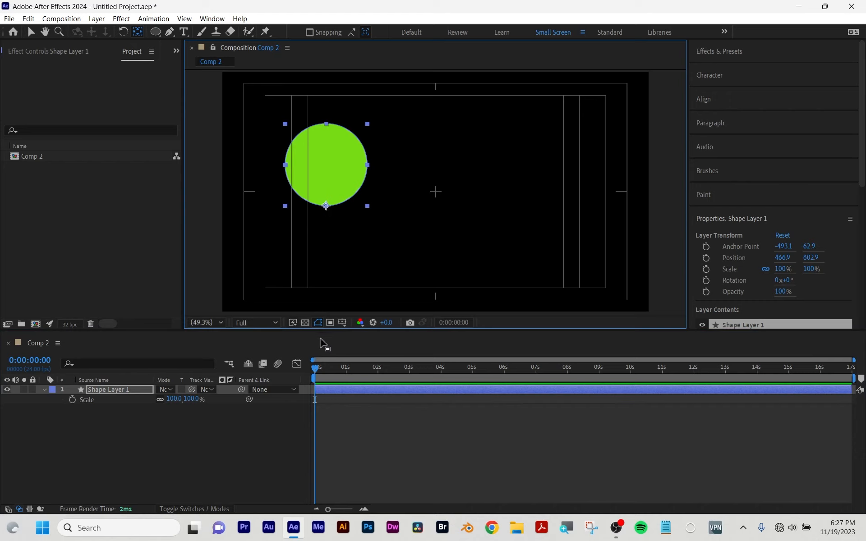
Step: Animate Shape Layer 1's Scale with keyframes at 0:00:00:00, just before 1 second, and 0:00:01:21, scaling to 92% at the last one
left_click(72, 399)
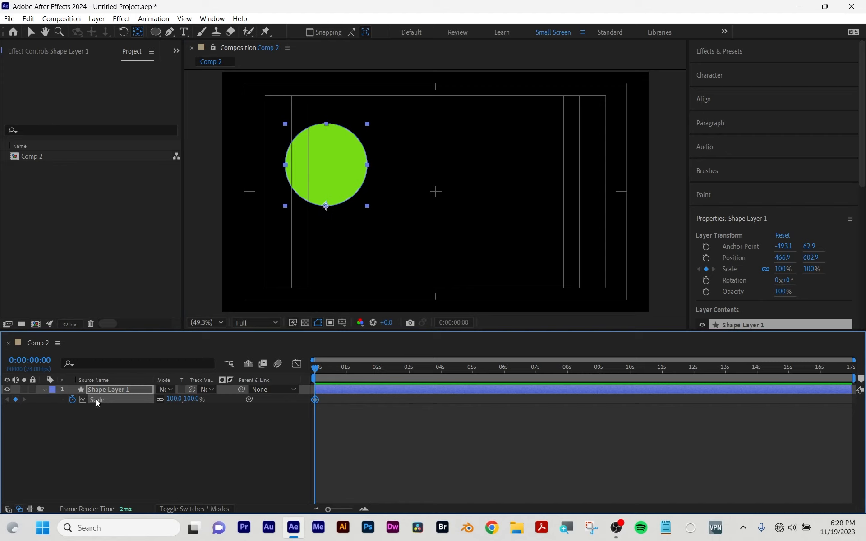
left_click(342, 368)
left_click(373, 368)
left_click_drag(174, 399, 175, 420)
mouse_move(377, 371)
left_mouse_down()
mouse_move(316, 379)
mouse_move(374, 384)
left_mouse_up()
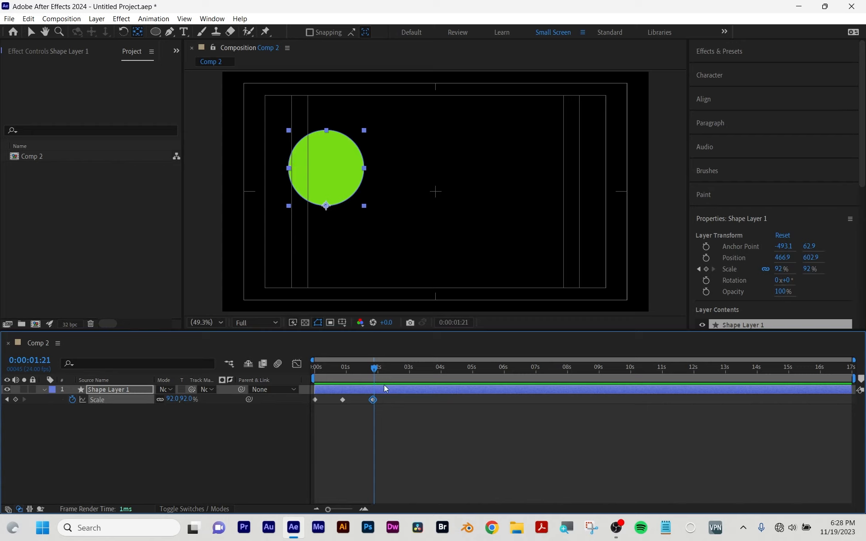
Step: Split Shape Layer 1 at 0:00:01:21 and move the new layer's anchor point to the circle's left edge
left_click(28, 19)
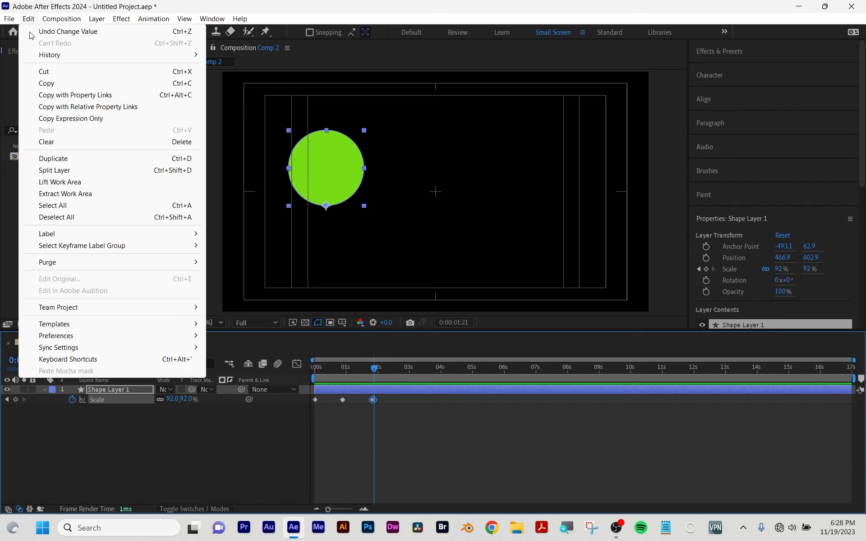
left_click(56, 174)
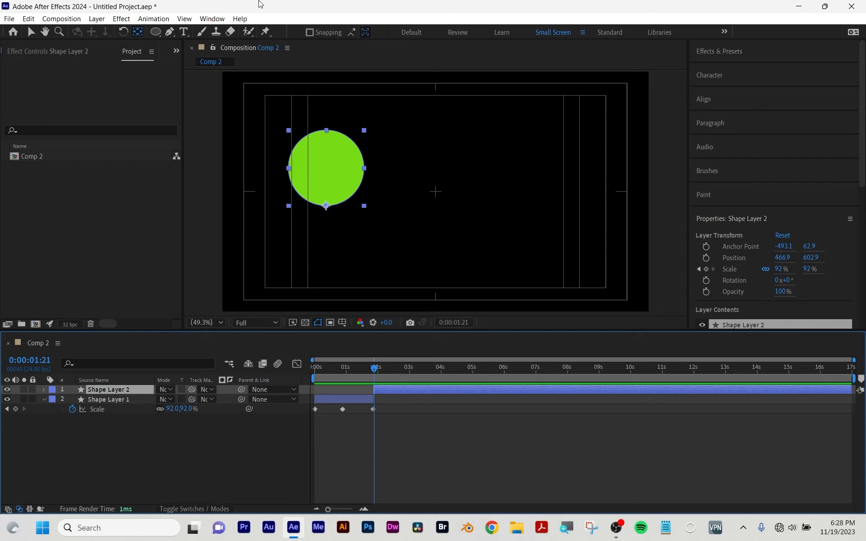
left_click(327, 181)
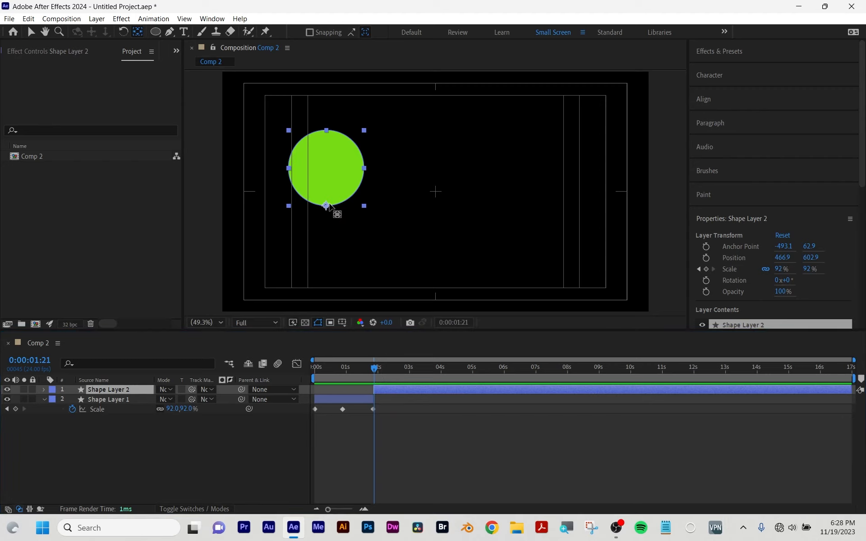
left_click_drag(327, 207, 287, 167)
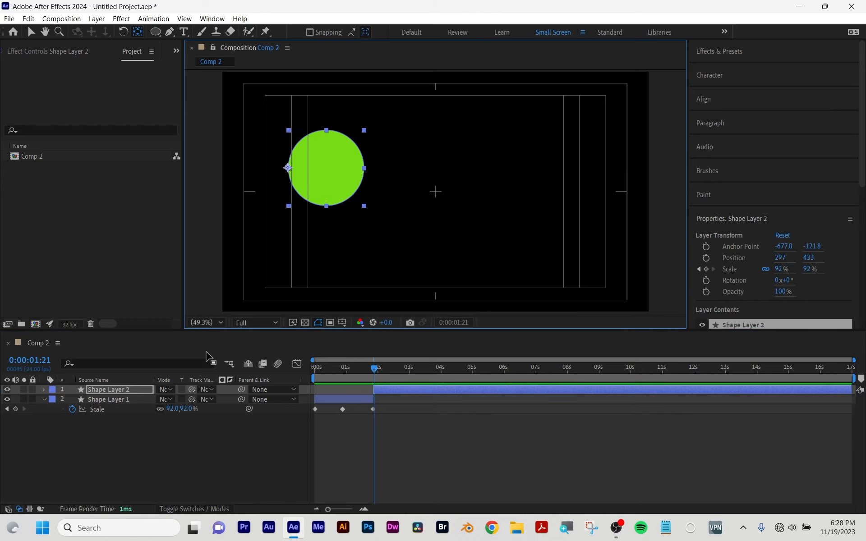
Step: Animate Shape Layer 2's Rotation from a keyframe at 0:00:02:10 to 60° at 0:00:03:21, and advance the playhead to 0:00:04:18
key("r")
left_click(377, 369)
left_click_drag(378, 369, 390, 368)
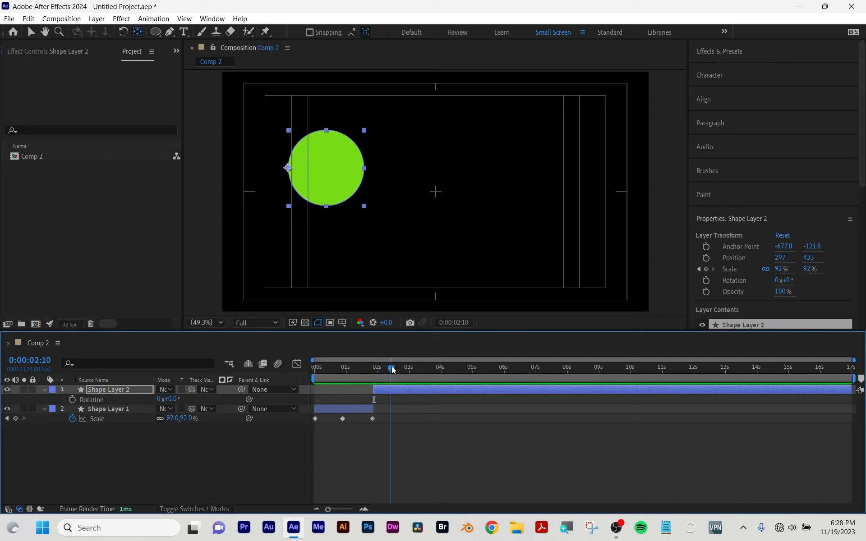
left_click(73, 399)
left_click_drag(394, 370, 436, 369)
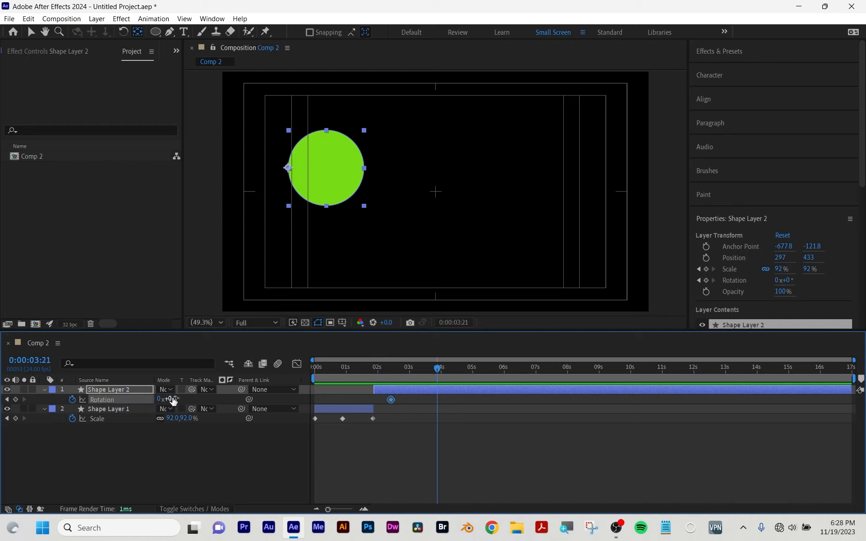
left_click_drag(172, 399, 213, 408)
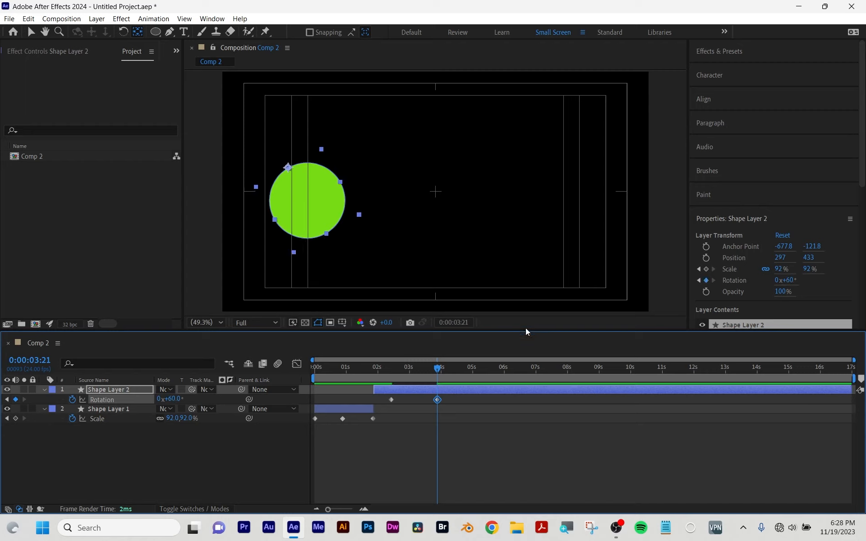
left_click_drag(442, 370, 465, 367)
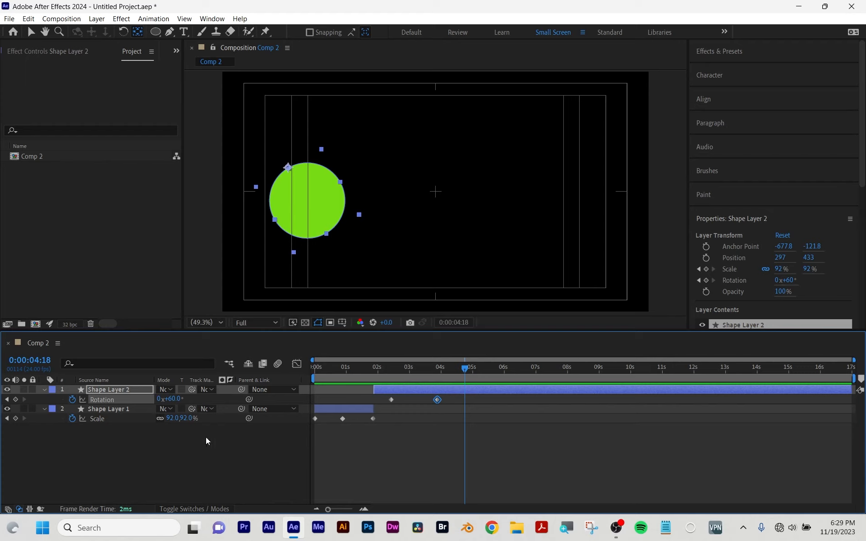
Step: Delete both shape layers and their keyframes from Comp 2
left_click(44, 409)
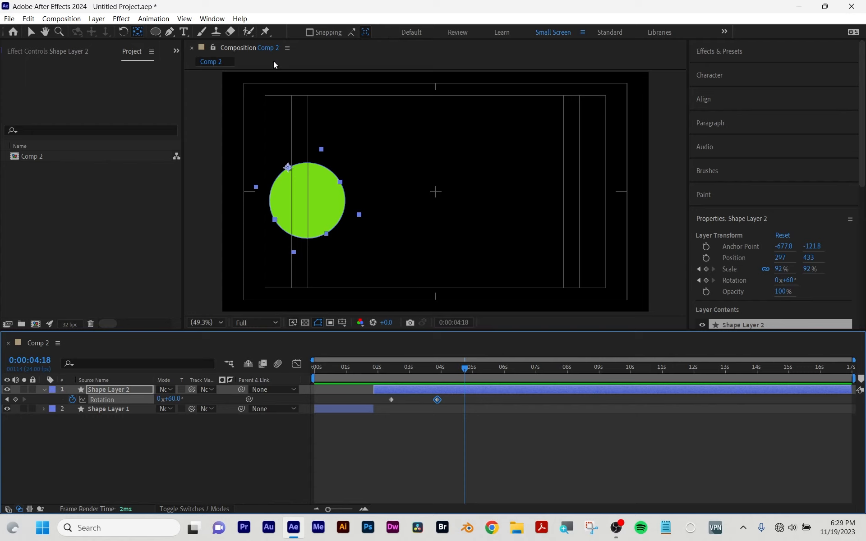
left_click(156, 33)
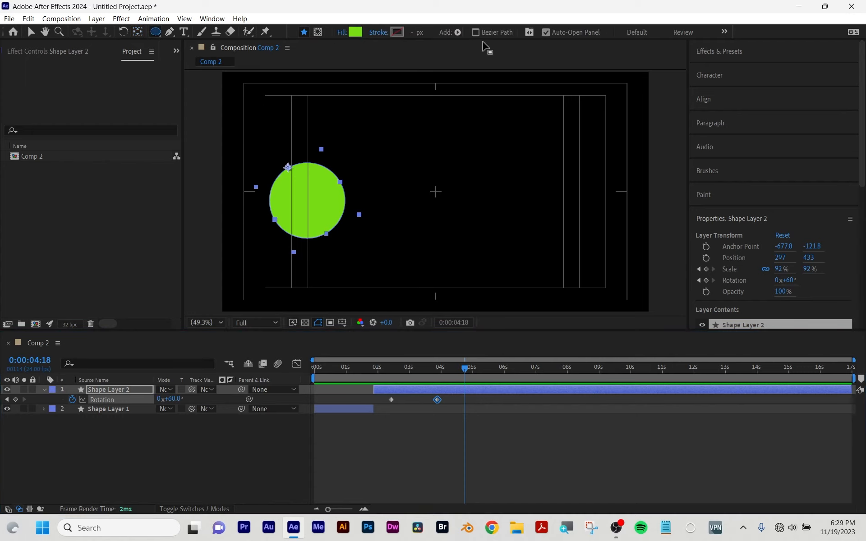
left_click(45, 409)
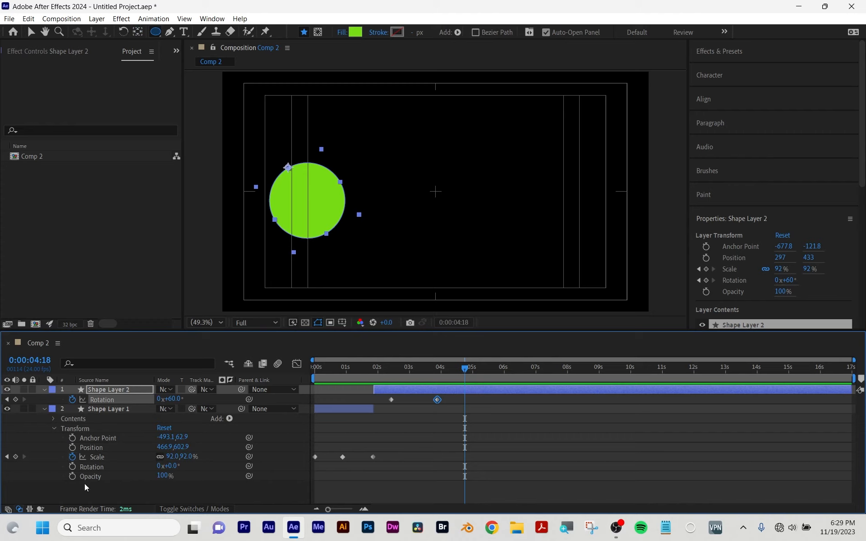
left_click(128, 490)
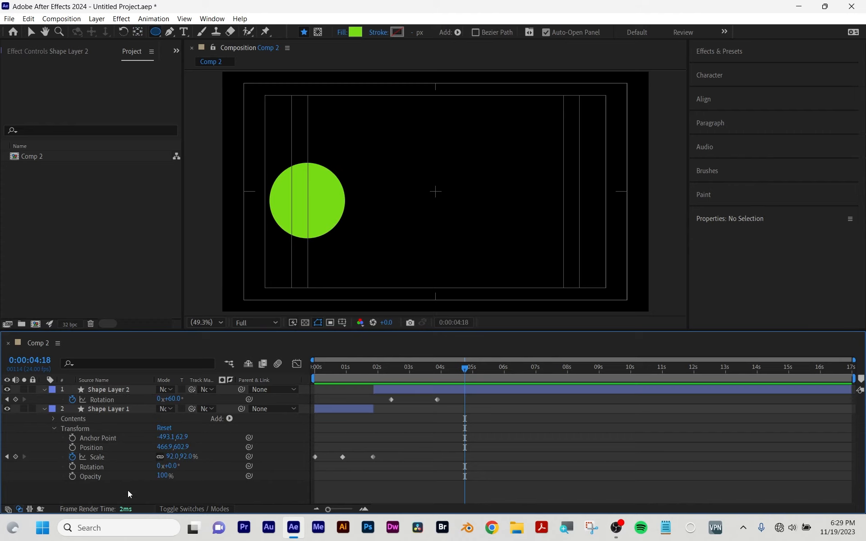
left_click_drag(110, 490, 126, 386)
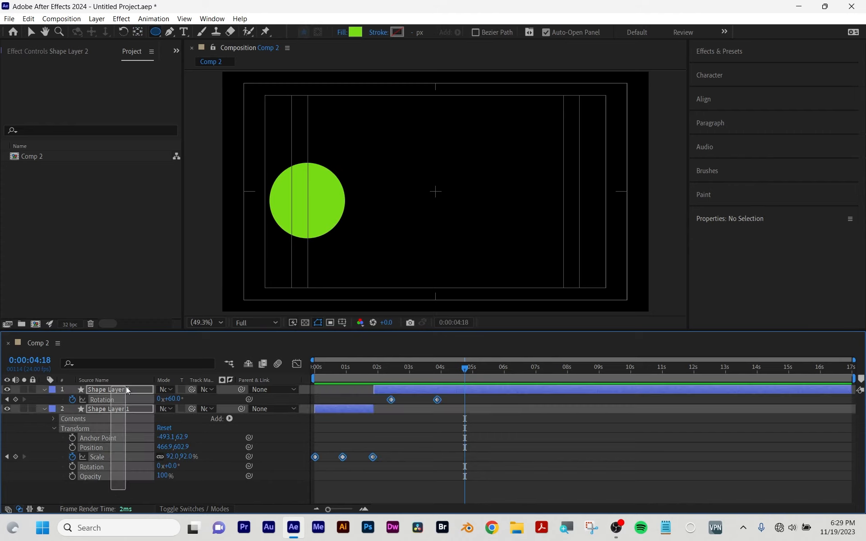
key("Delete")
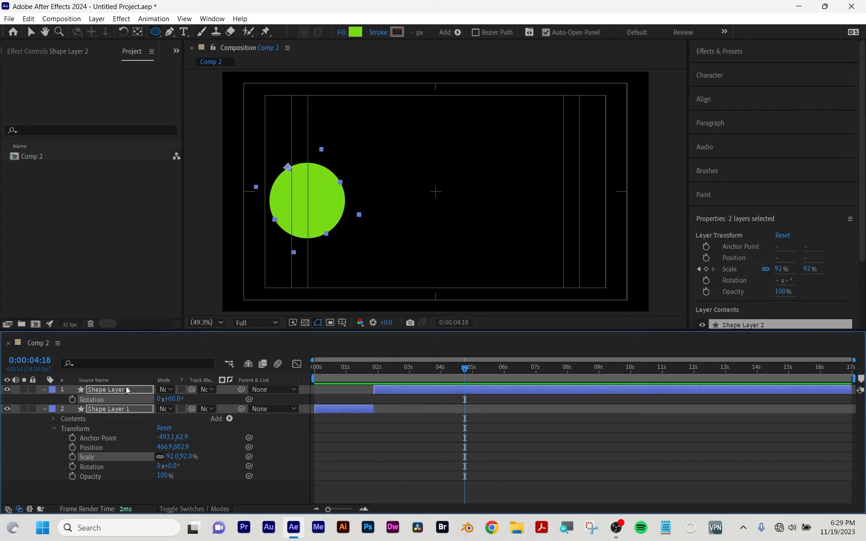
key("Delete")
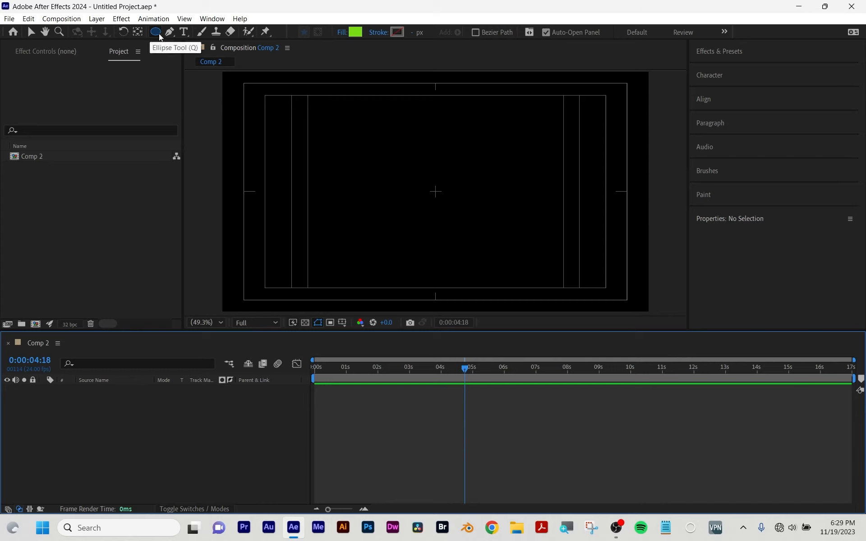
Step: Draw a green circle with the Ellipse tool as a Bezier path and hide the Title/Action Safe overlay
left_click(473, 31)
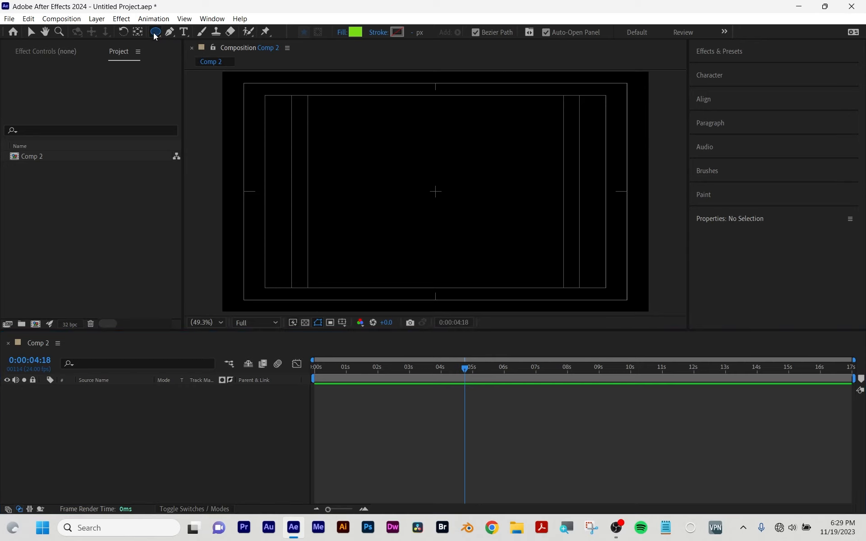
left_click_drag(161, 33, 191, 54)
left_click_drag(285, 139, 368, 222)
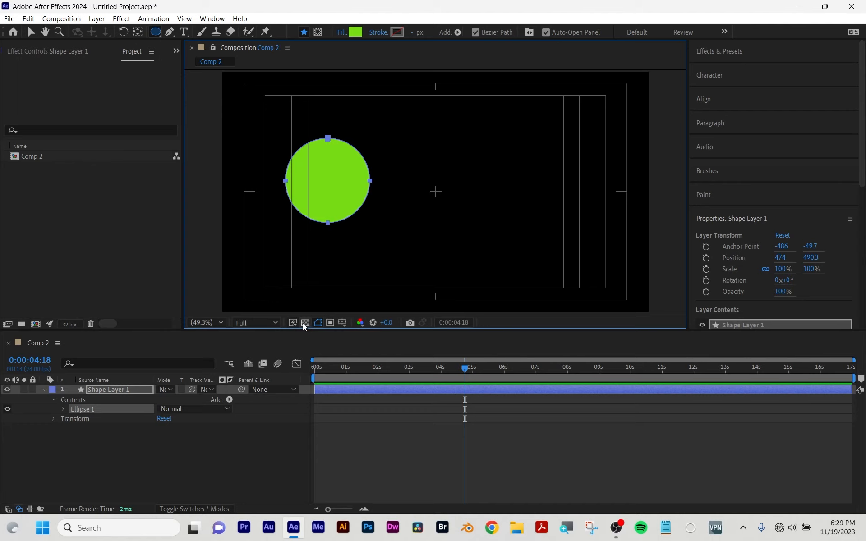
left_click(319, 323)
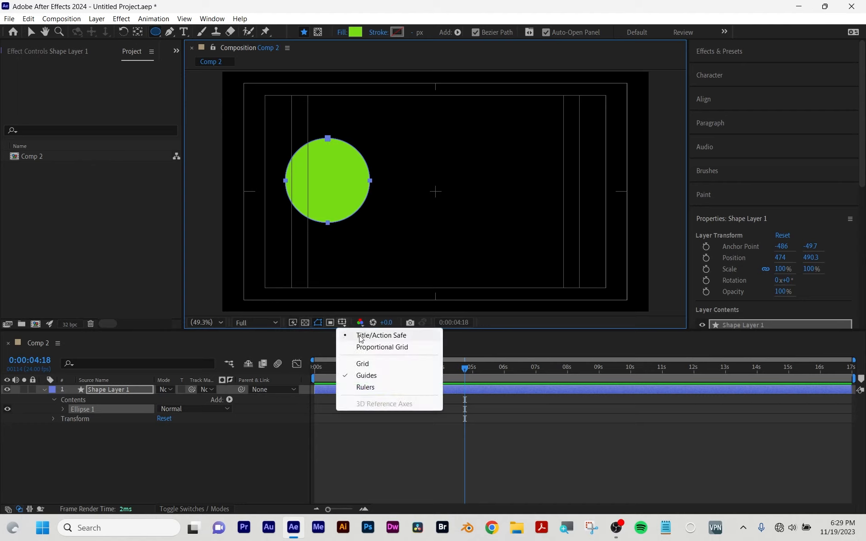
left_click(357, 335)
Step: Reveal the Path property of Path 1 inside the circle's Ellipse 1 group
left_click(334, 401)
left_click(339, 389)
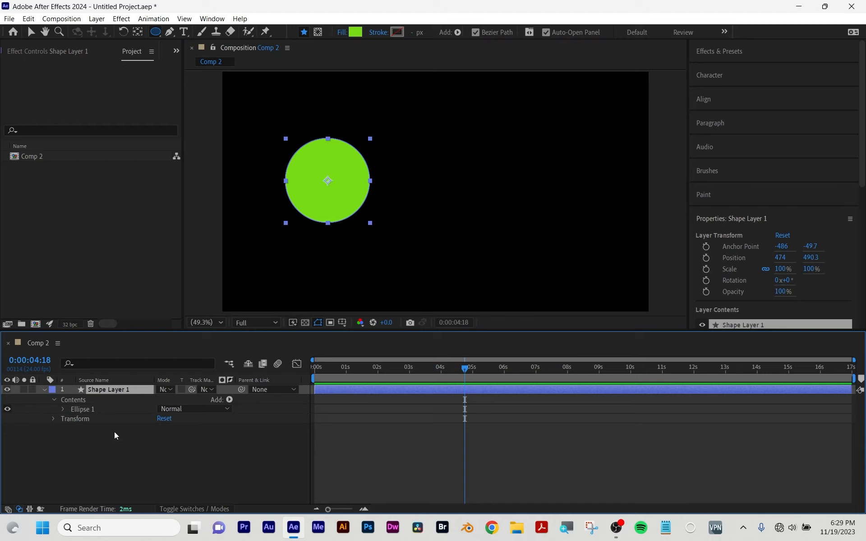
left_click(65, 408)
left_click(63, 408)
left_click(73, 419)
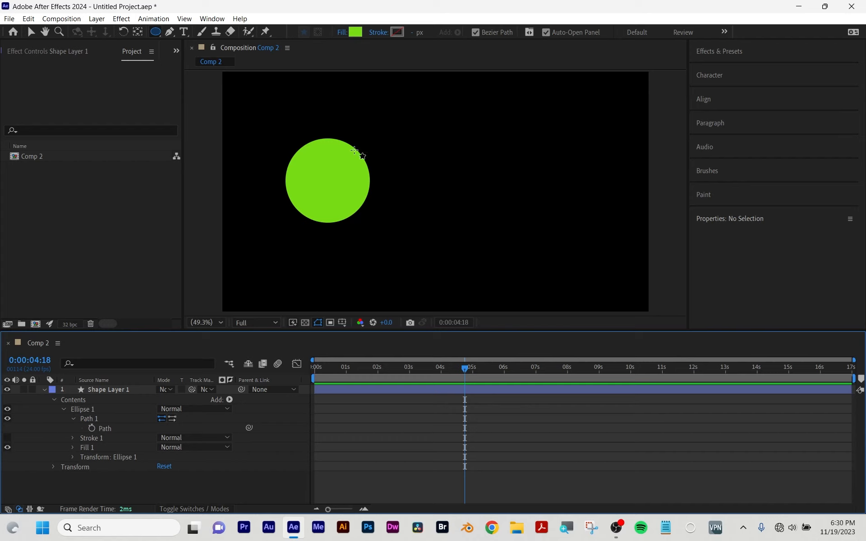
Step: At 0:00:00:00, draw an open three-point Pen path to the right of the circle, with a curved last point
key("Home")
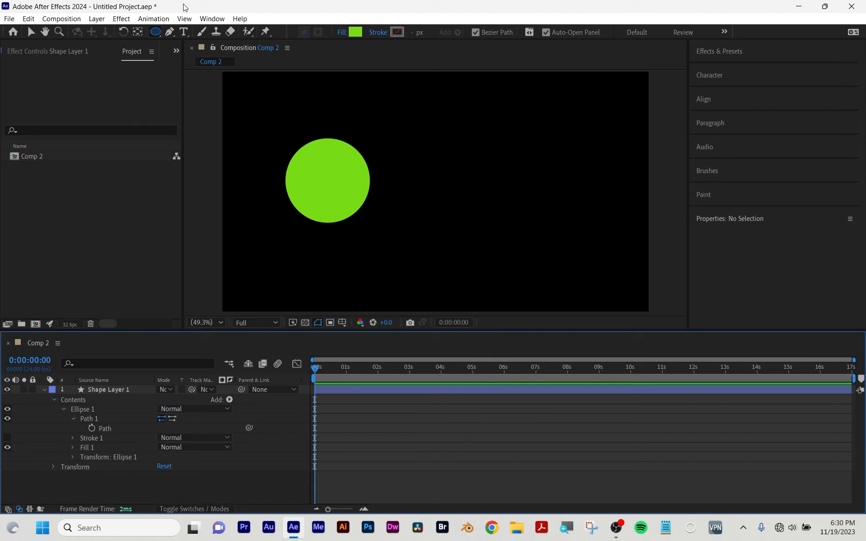
left_click(170, 32)
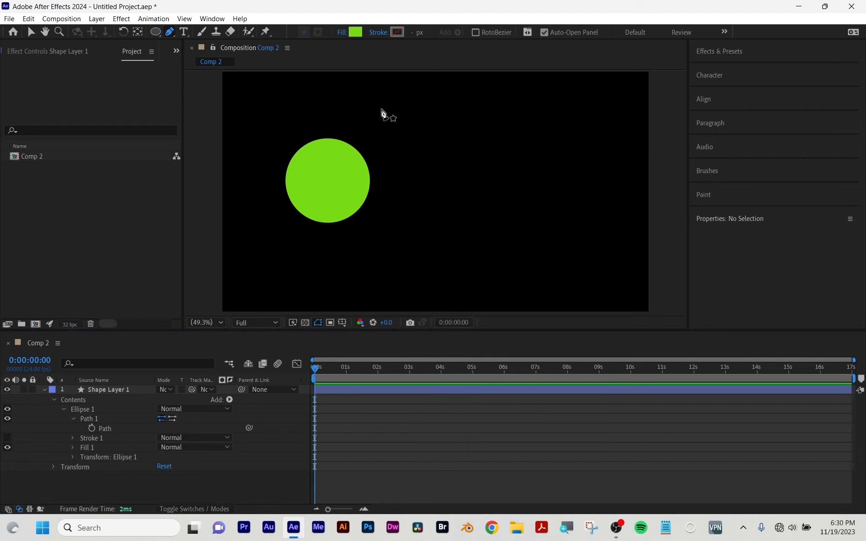
left_click(42, 390)
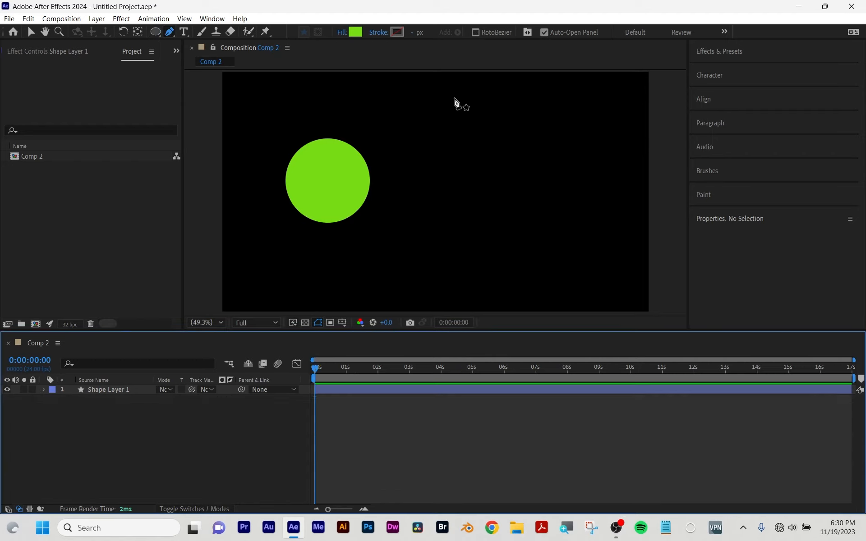
left_click(454, 118)
left_click(462, 212)
left_click_drag(548, 142, 553, 185)
Step: Set the pen shape's fill to None
left_click(341, 33)
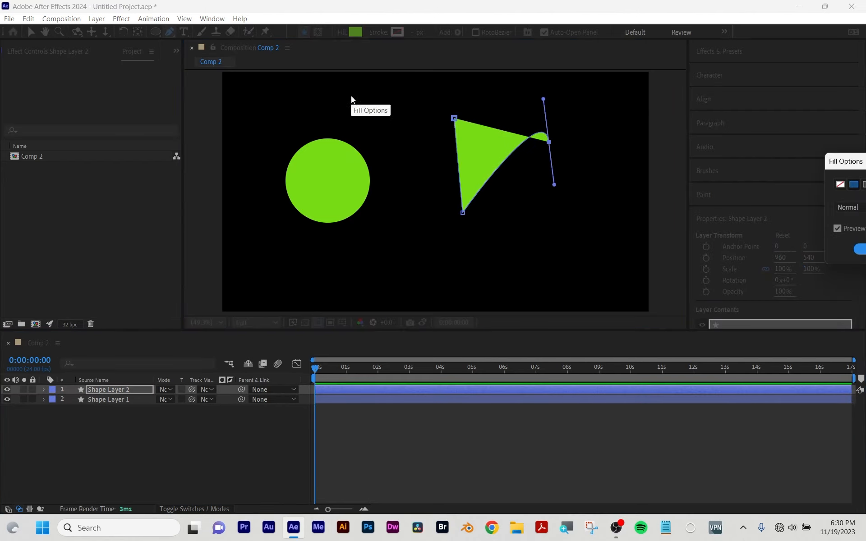
left_click_drag(550, 180, 502, 179)
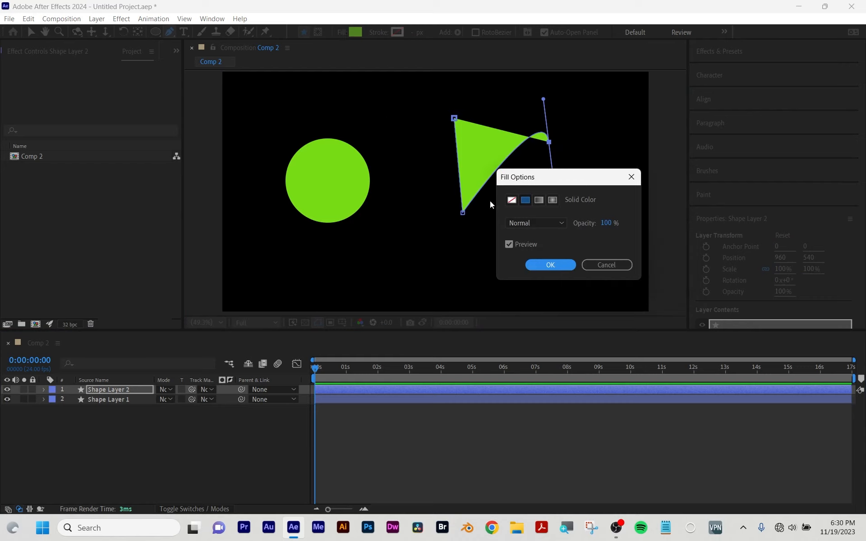
left_click(511, 199)
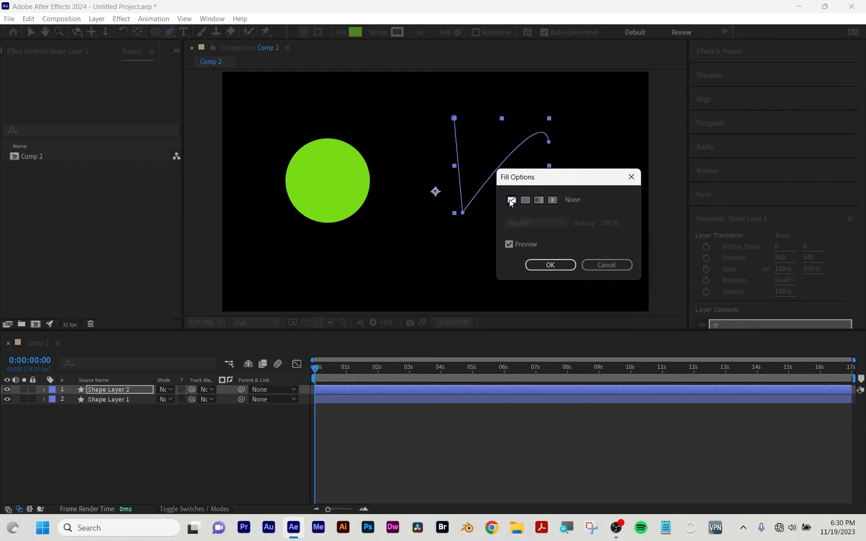
left_click(552, 267)
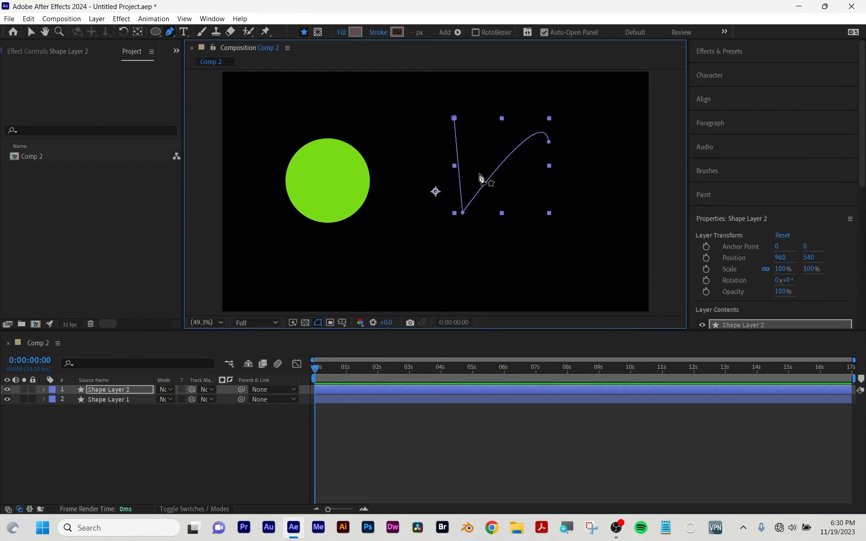
Step: Give the pen shape a solid color stroke with a width of 92 px
left_click(382, 34)
left_click(524, 199)
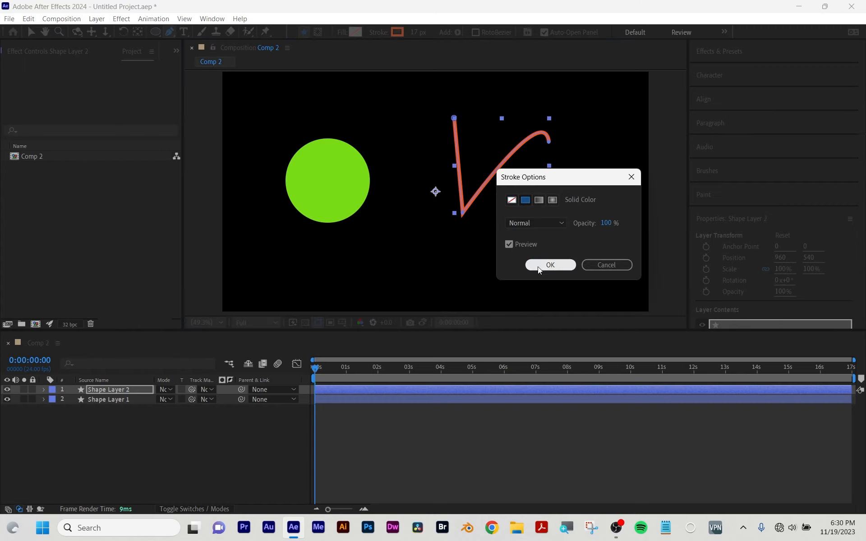
left_click(543, 266)
left_click_drag(415, 32, 467, 32)
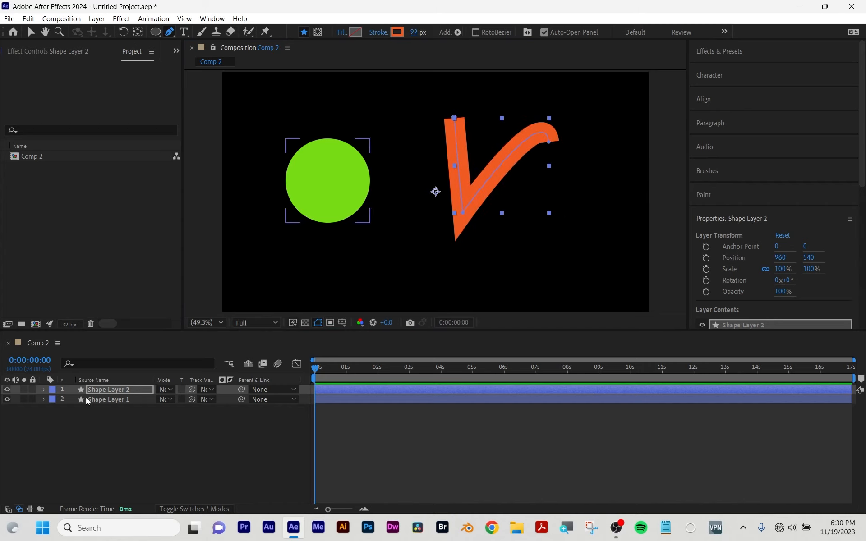
Step: Reveal Path 1 in the pen shape's Shape Layer 2 and set a Path keyframe at 0:00:00:00
left_click(44, 390)
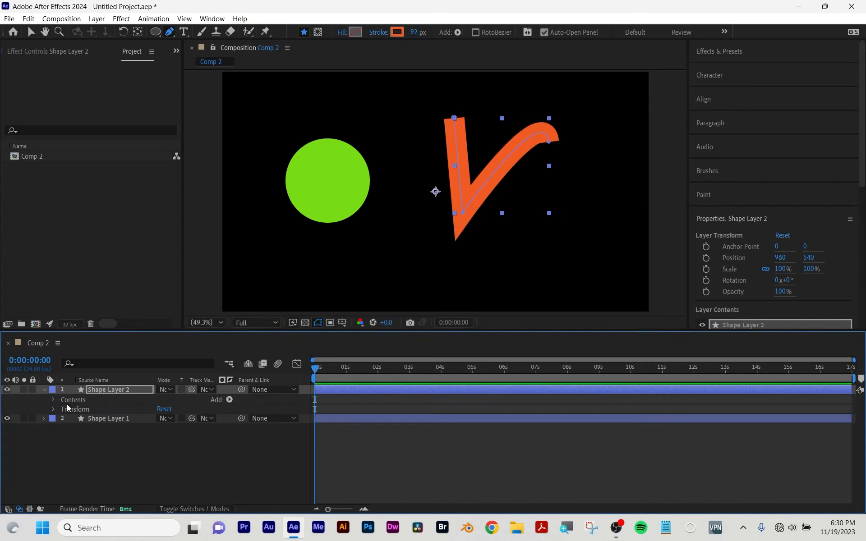
left_click(53, 399)
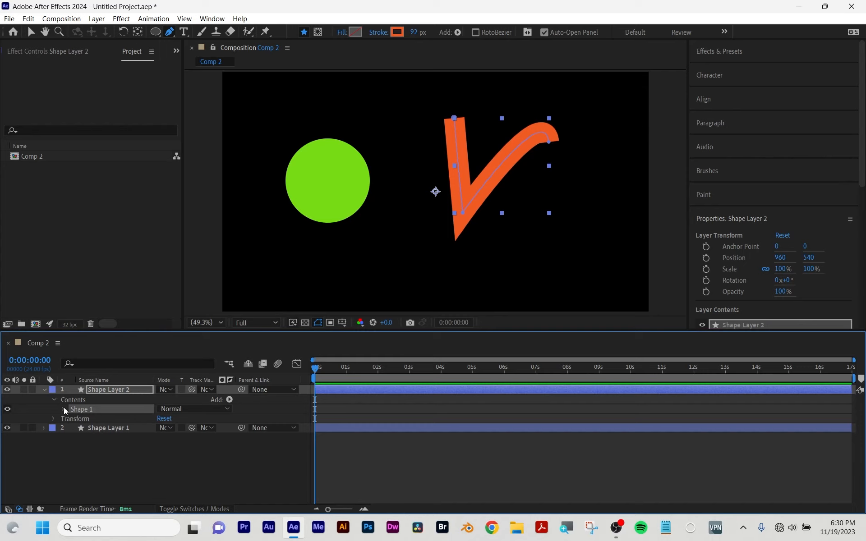
left_click(63, 409)
left_click(72, 417)
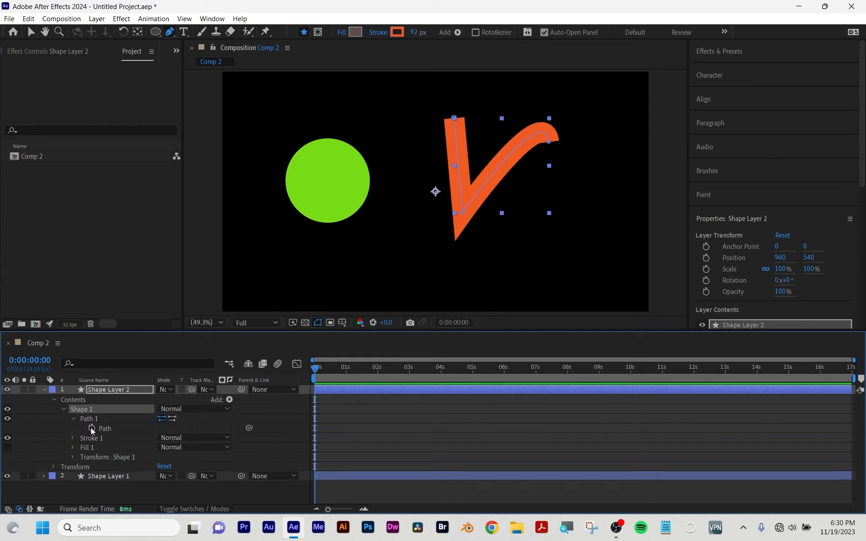
left_click(92, 428)
Step: At 0:00:00:22, reshape the path into an "r" by pulling the end point's curve handle up-left and moving the bottom point down
left_click_drag(315, 372, 343, 374)
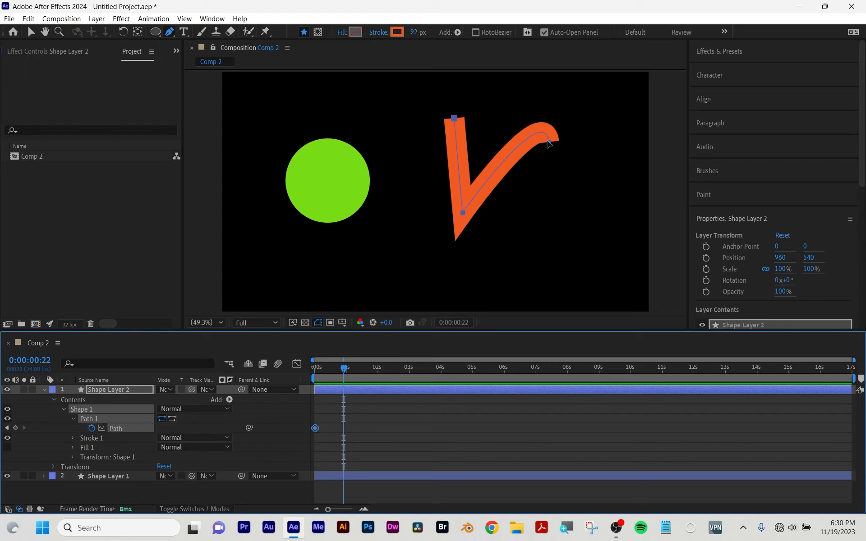
left_click(28, 31)
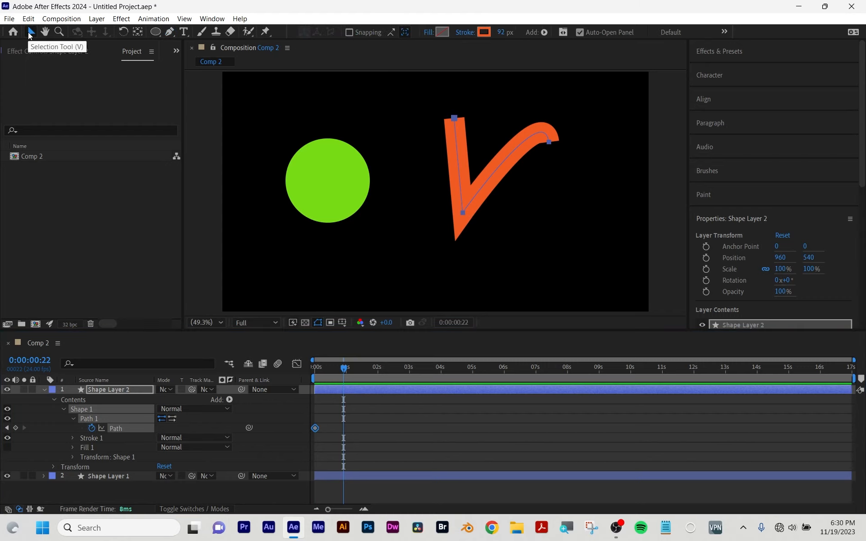
left_click(549, 143)
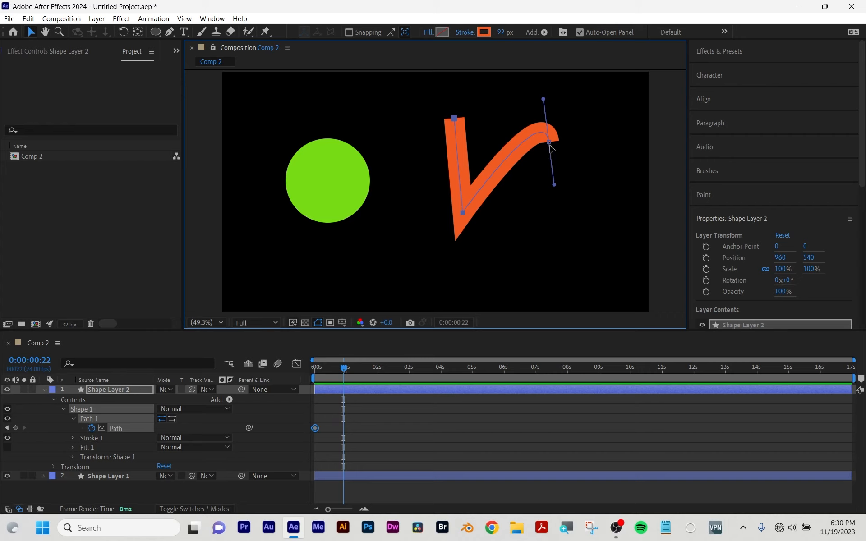
left_click_drag(543, 103, 452, 72)
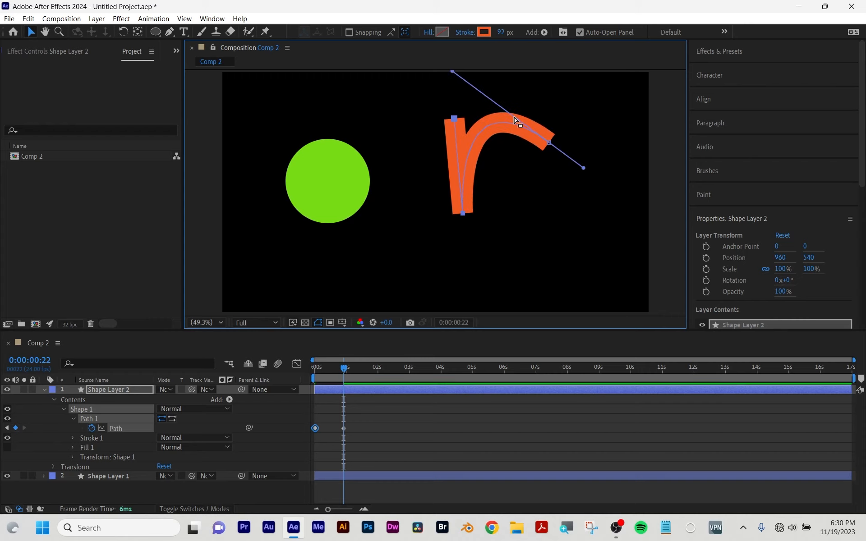
left_click(463, 215, "shift")
left_click(463, 215)
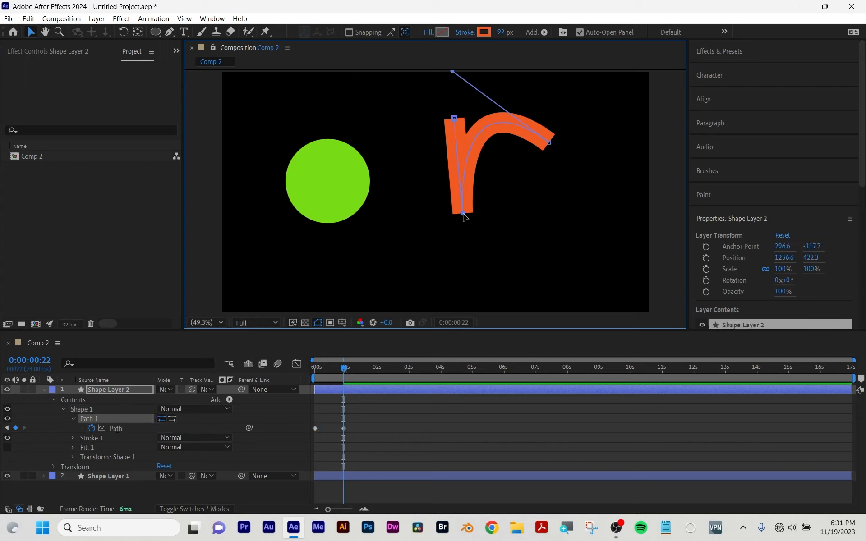
left_click_drag(463, 215, 463, 267)
Step: Scrub between 0:00:00:00 and 0:00:01:03 to review the path morph, and leave all layers deselected
left_click_drag(344, 369, 312, 375)
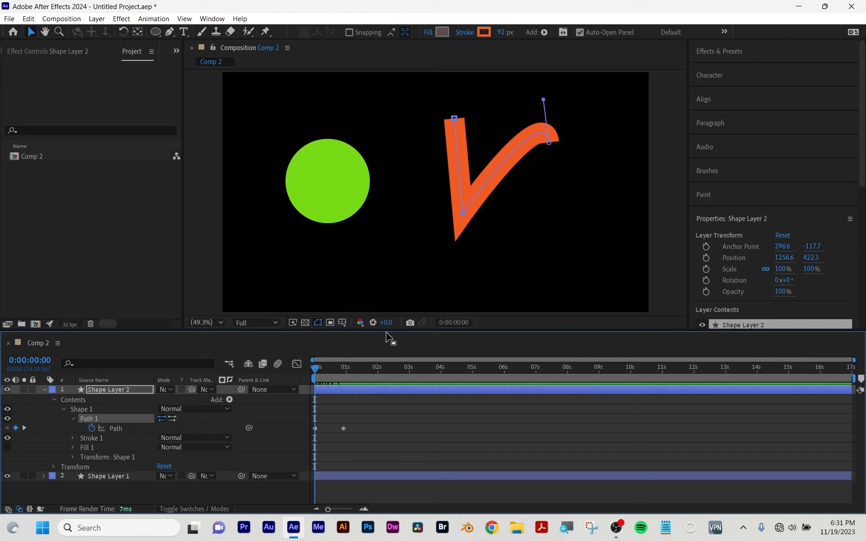
left_click_drag(319, 371, 350, 372)
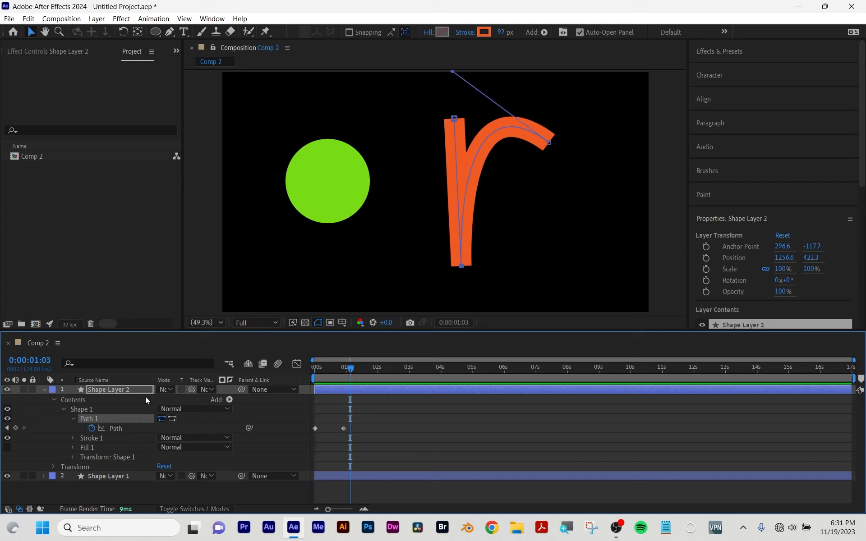
left_click(330, 189)
left_click(413, 437)
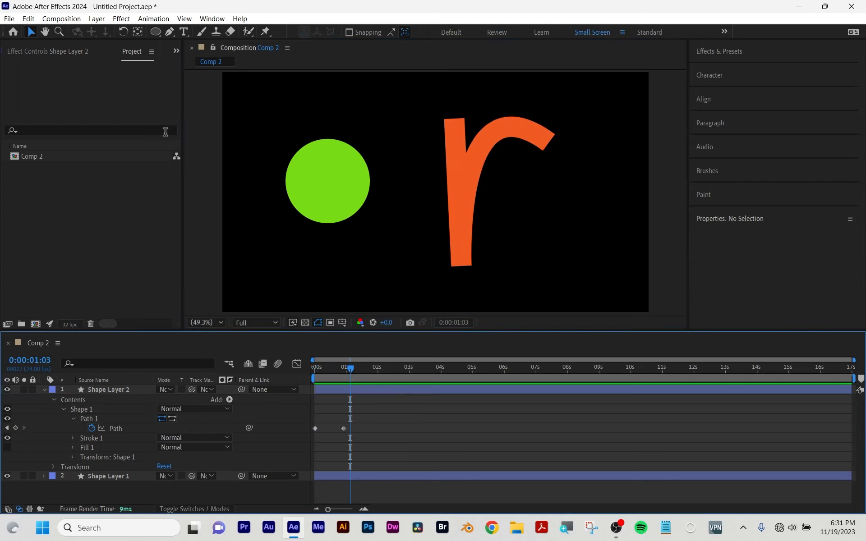
Step: Activate the Ellipse tool, set the stroke color for new shapes to blue 3300FE, and turn off the Bezier Path option
left_click(155, 31)
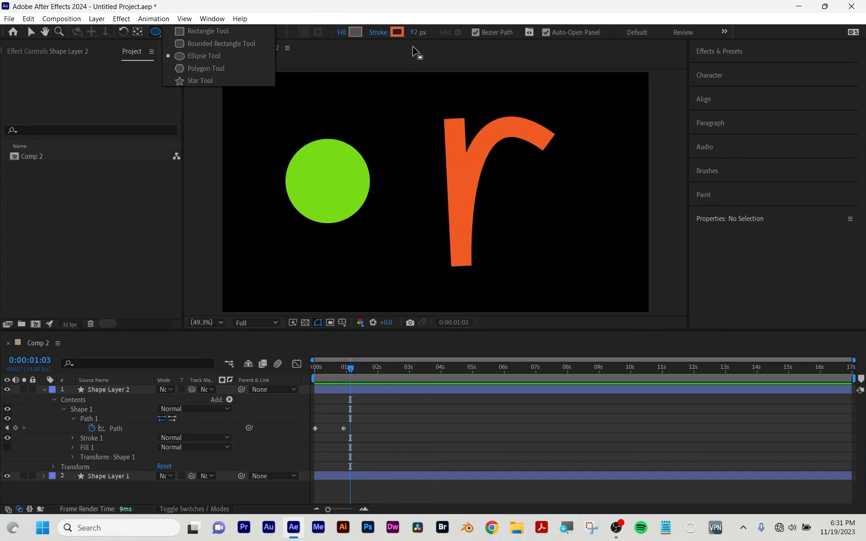
left_click(194, 55)
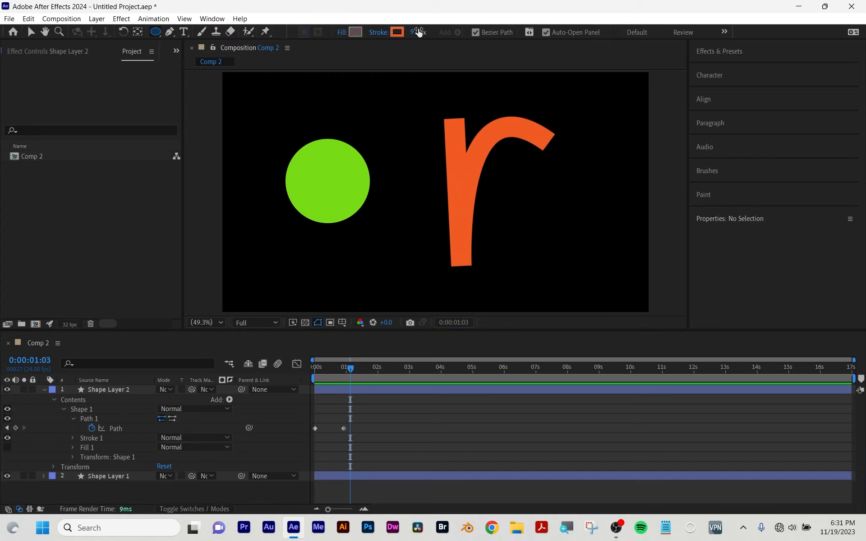
left_click(379, 32)
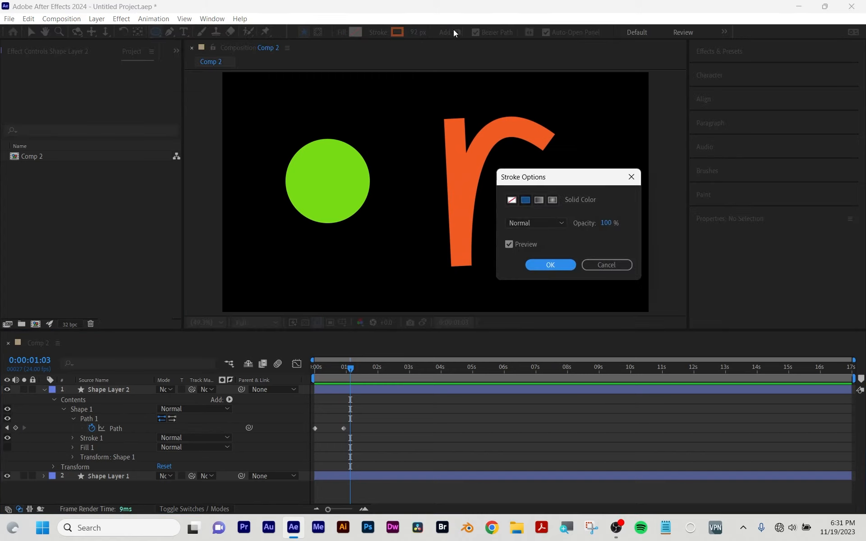
left_click(595, 263)
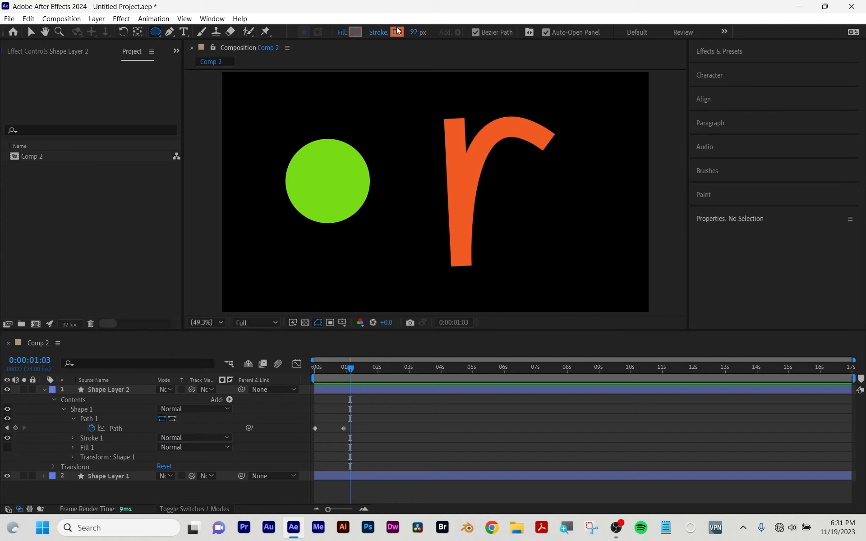
left_click(396, 32)
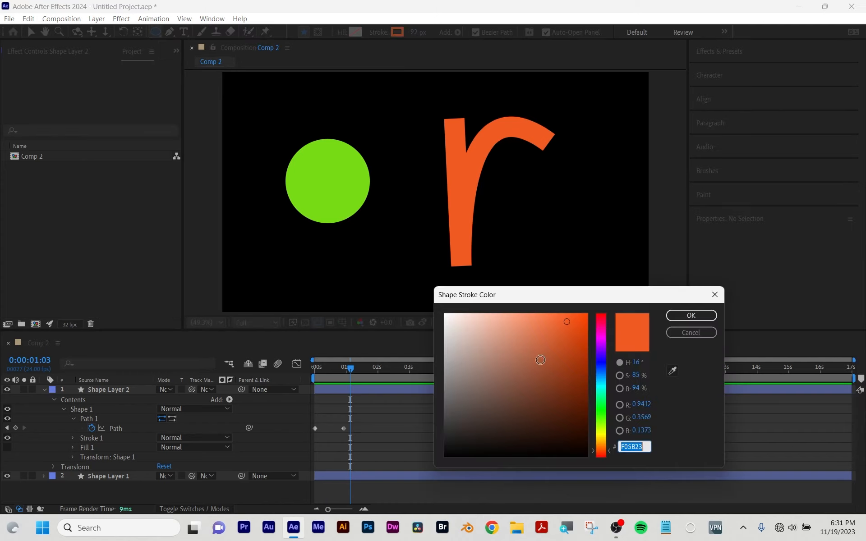
left_click(605, 370)
left_click_drag(606, 369, 605, 356)
left_click_drag(570, 325, 605, 314)
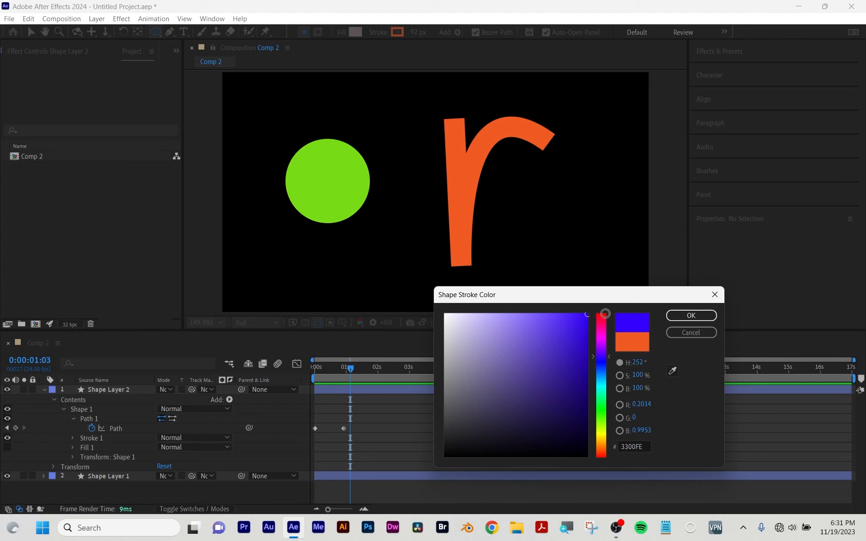
left_click(676, 313)
left_click(480, 34)
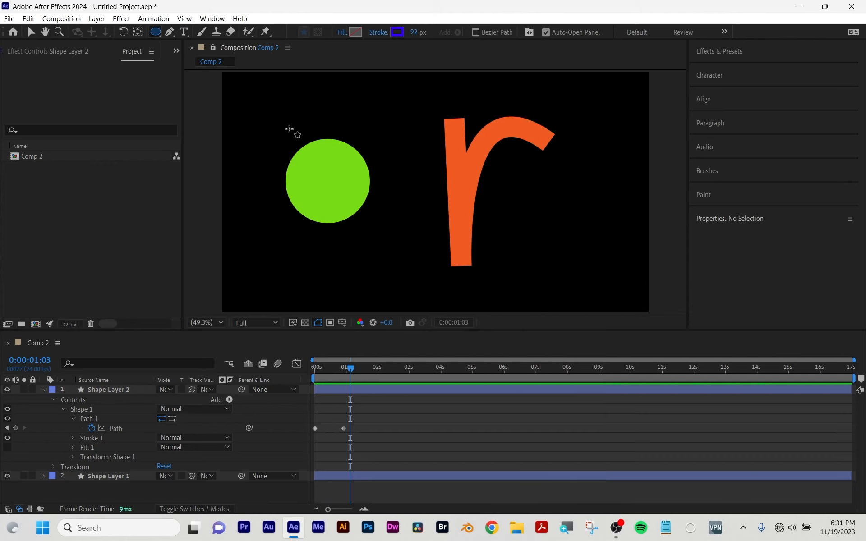
Step: Draw a blue ring about 384 px in diameter with the Ellipse tool in the composition's lower-right corner
left_click(155, 32)
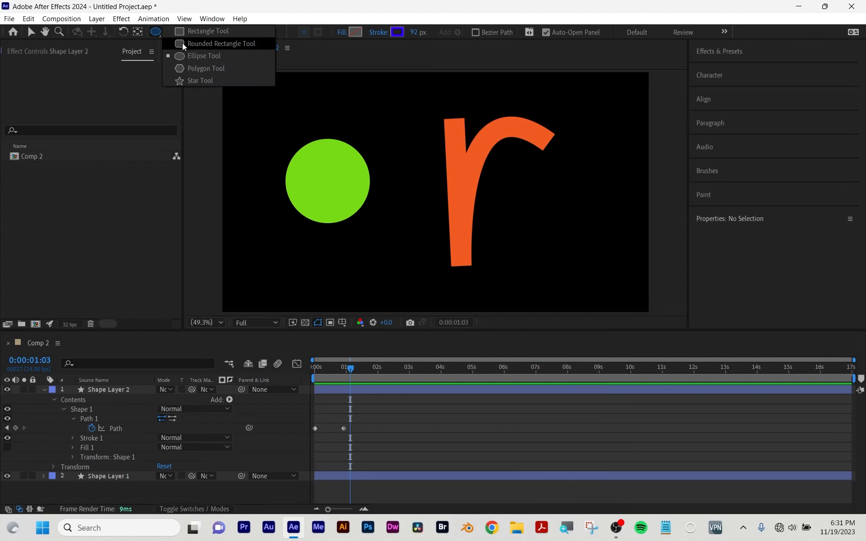
left_click(182, 42)
left_click(157, 31)
left_click(185, 53)
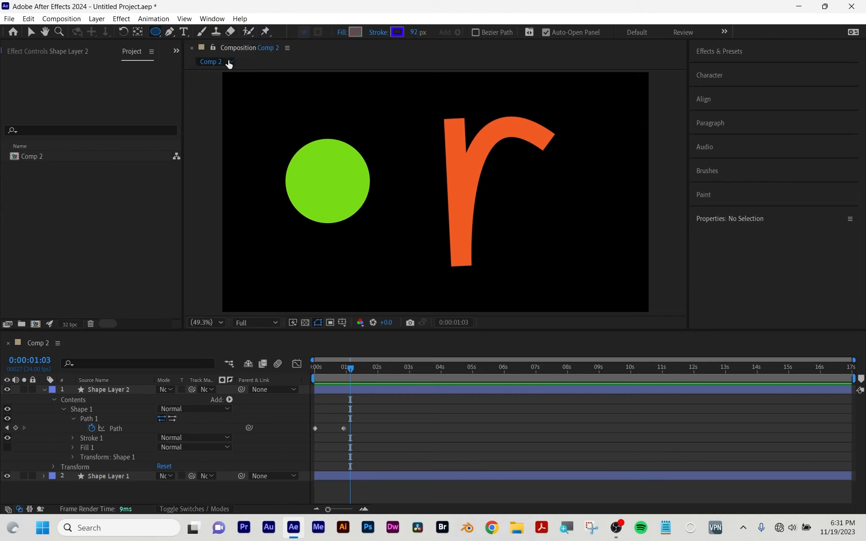
mouse_move(552, 226)
left_mouse_down()
mouse_move(631, 307)
mouse_move(637, 285)
left_mouse_up()
key("ctrl+alt+Home")
key("v")
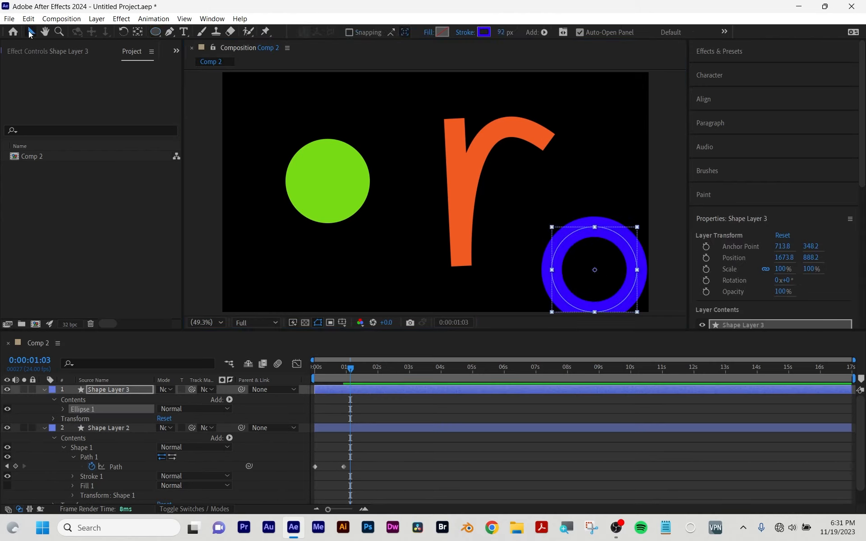
Step: Move the blue ring up beside the orange "r" and reveal the Size and Position properties of its Ellipse Path 1
left_click_drag(607, 234, 586, 179)
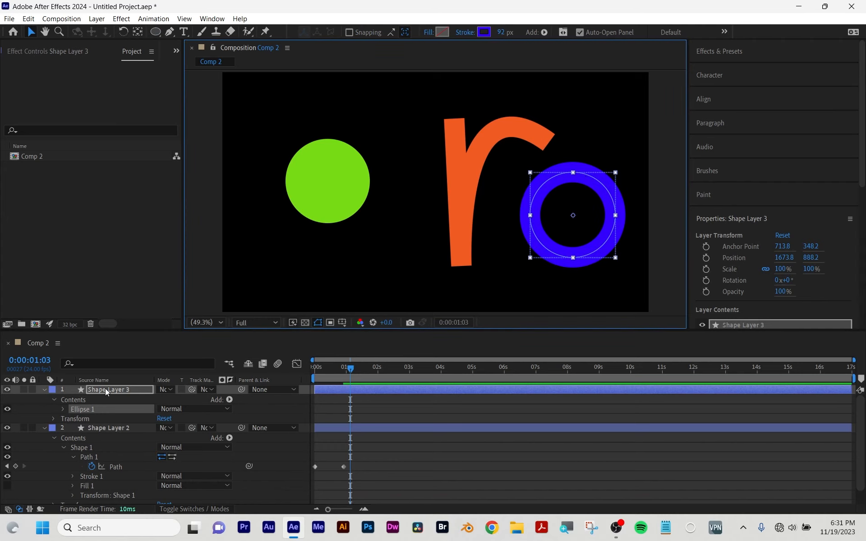
left_click(62, 409)
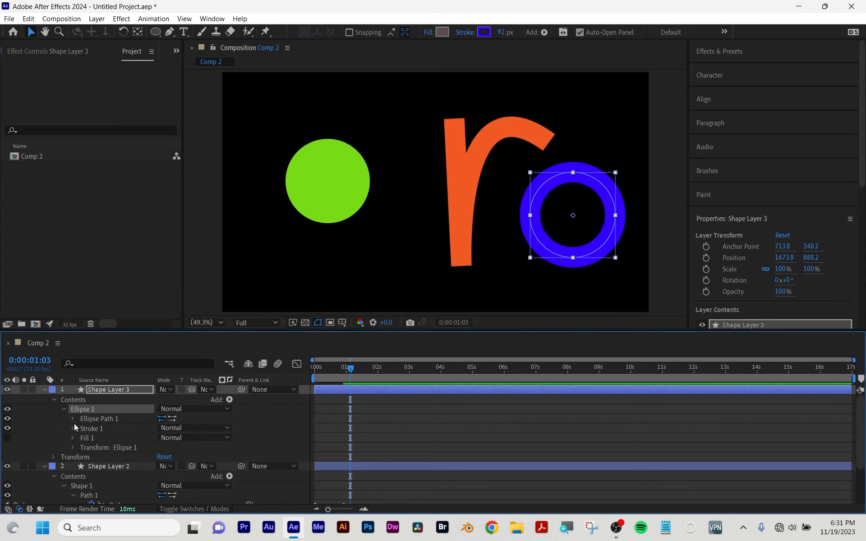
left_click(73, 419)
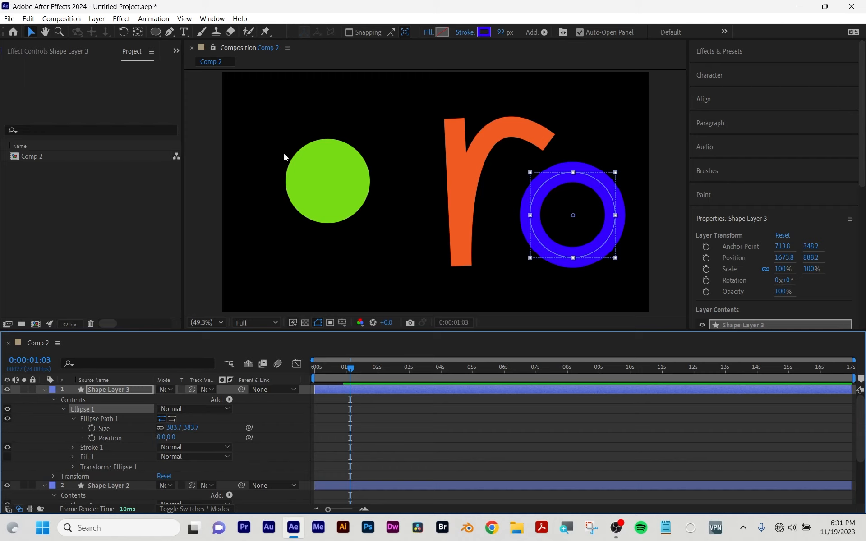
Step: Delete the blue ring and its emptied Shape Layer 3
left_click_drag(585, 183, 596, 215)
key("Delete")
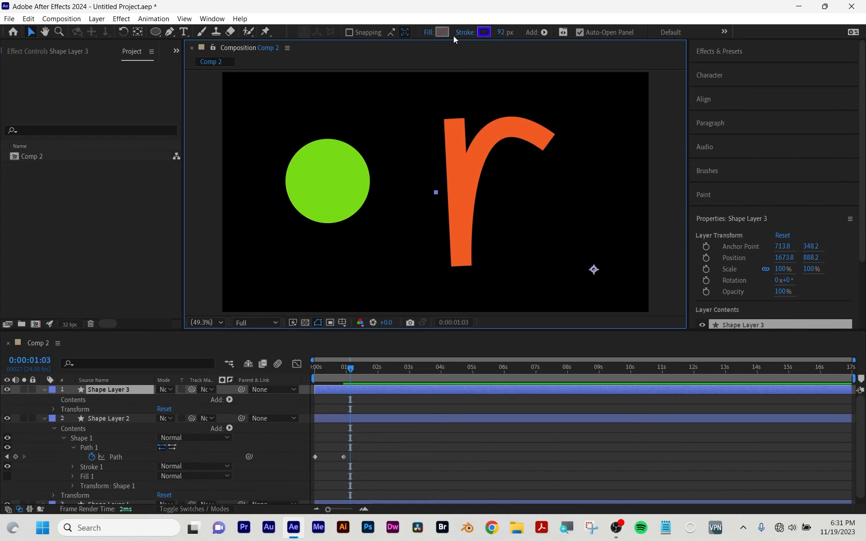
left_click(435, 390)
key("Delete")
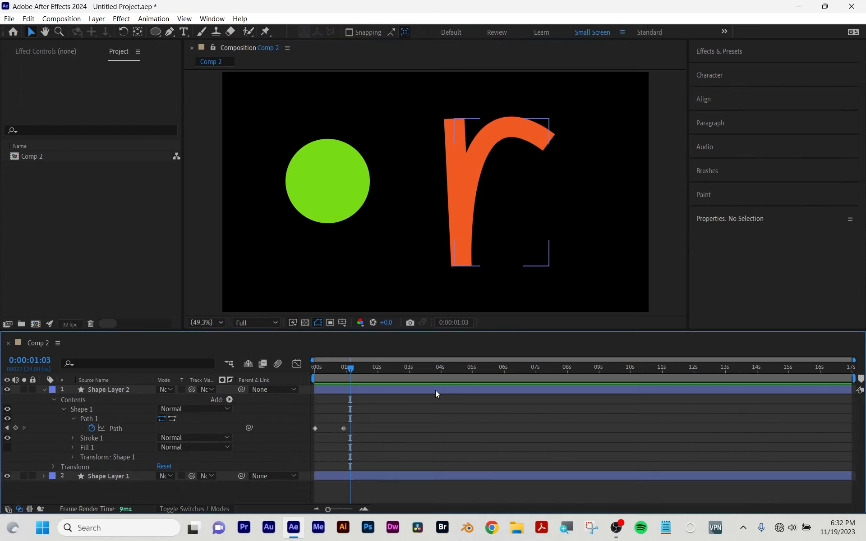
Step: Add Wiggle Paths to the green circle in Shape Layer 1 and scrub from 0:00:00:00 to 0:00:04:13 to review the motion
left_click(345, 387)
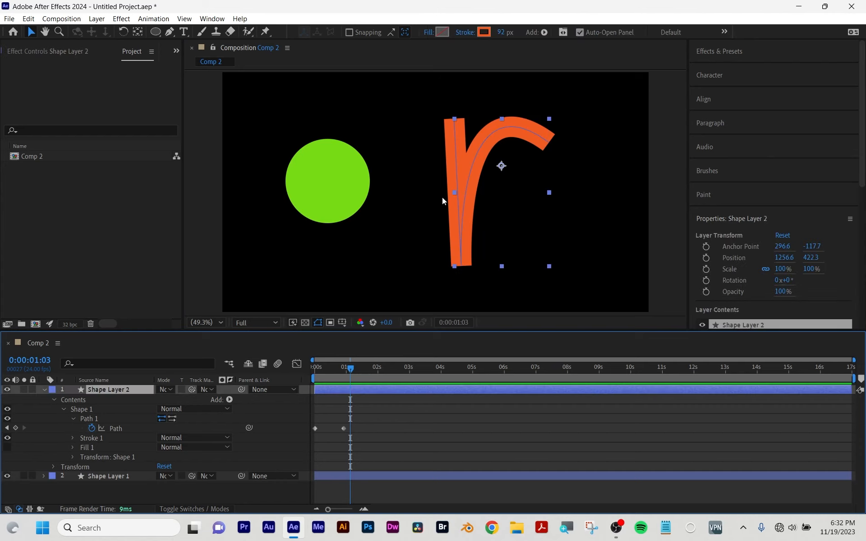
left_click_drag(351, 366, 307, 364)
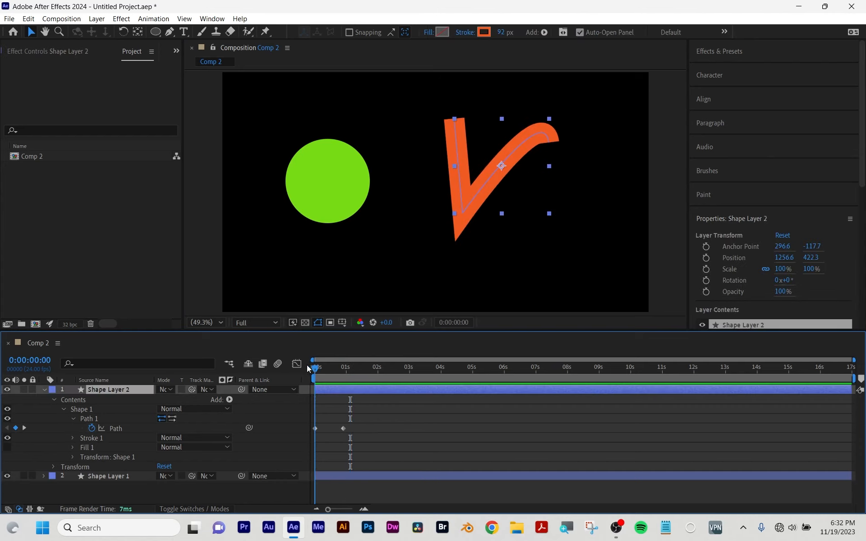
left_click(95, 479)
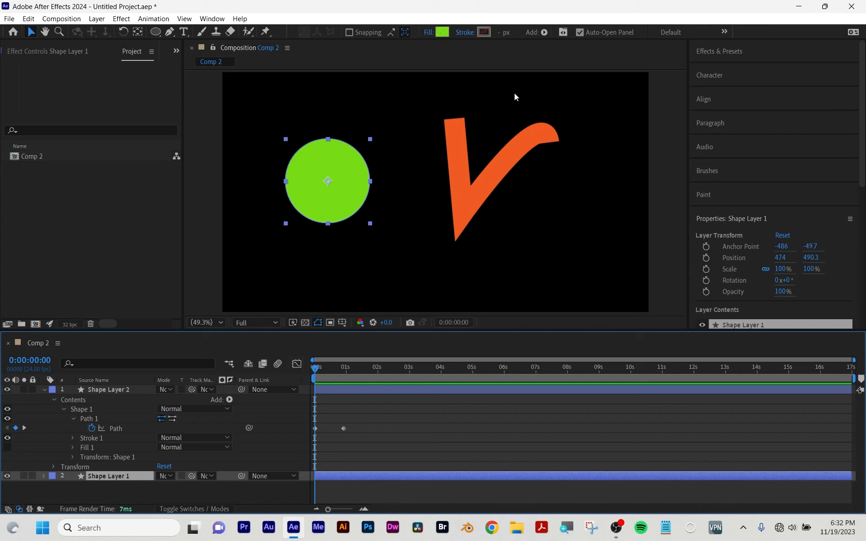
left_click(544, 32)
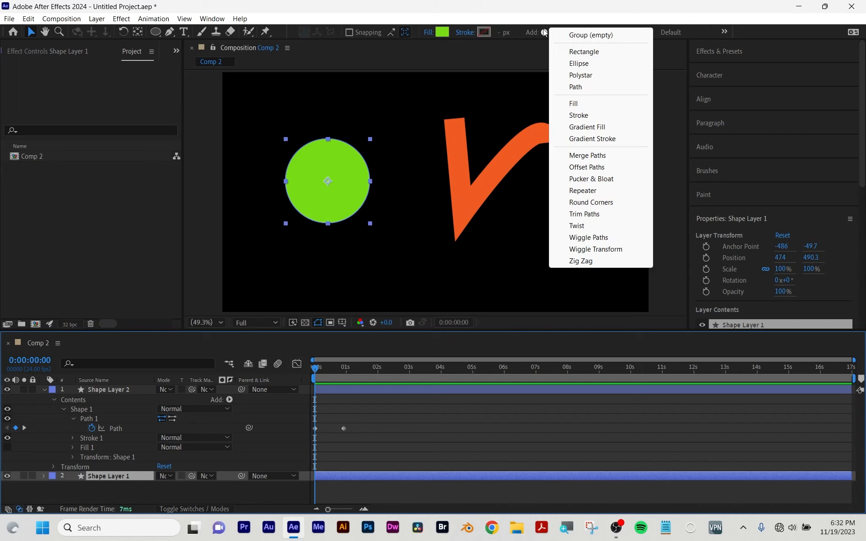
left_click(586, 237)
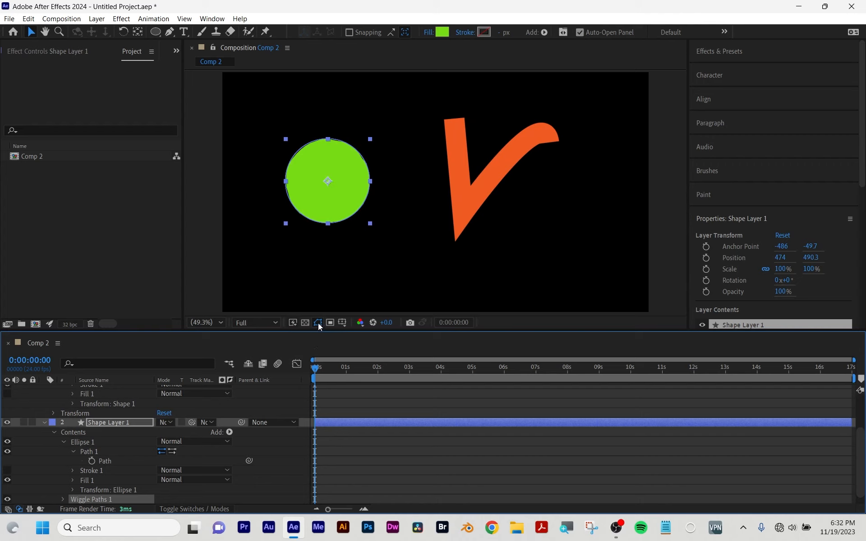
left_click_drag(315, 368, 448, 326)
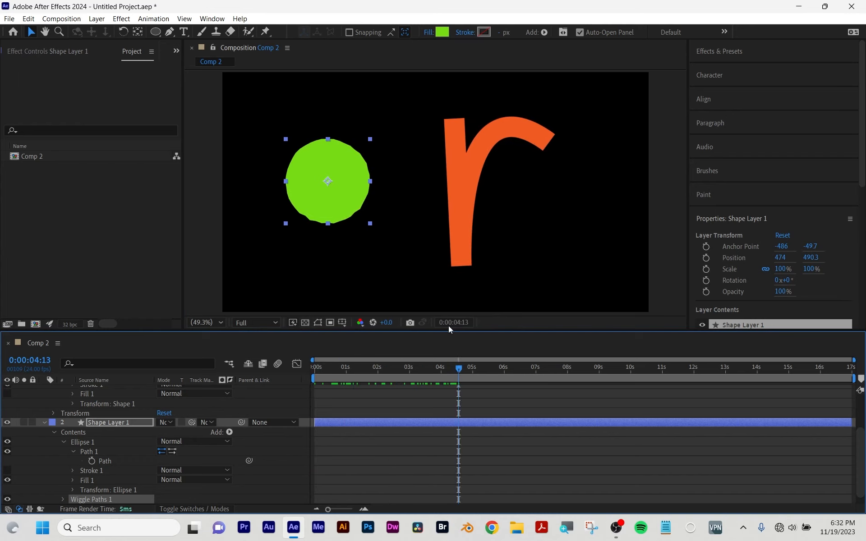
Step: Add Pucker & Bloat to the green circle in Shape Layer 1 and set its Amount to -32
left_click(544, 33)
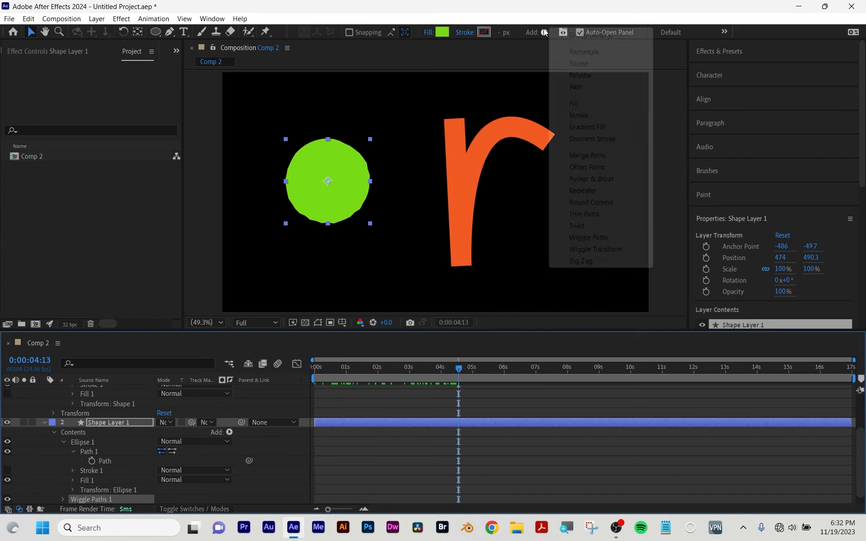
left_click(586, 178)
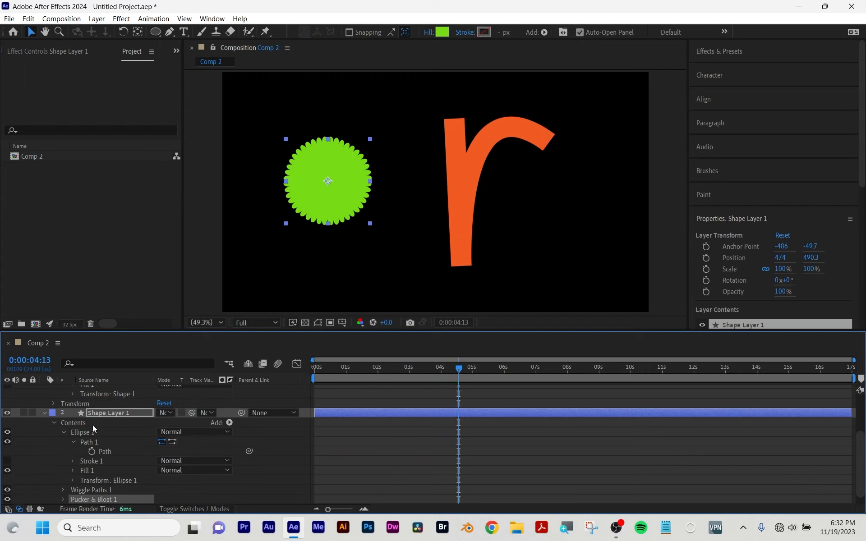
left_click(53, 423)
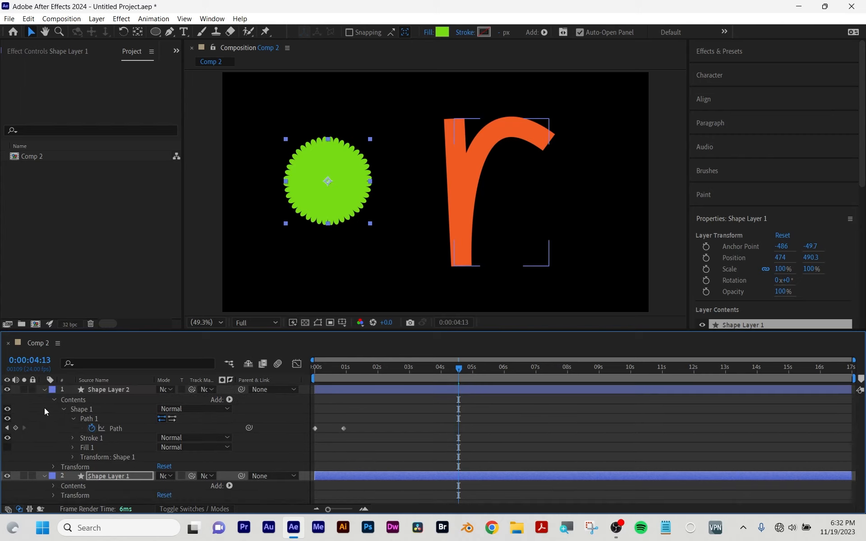
left_click(45, 389)
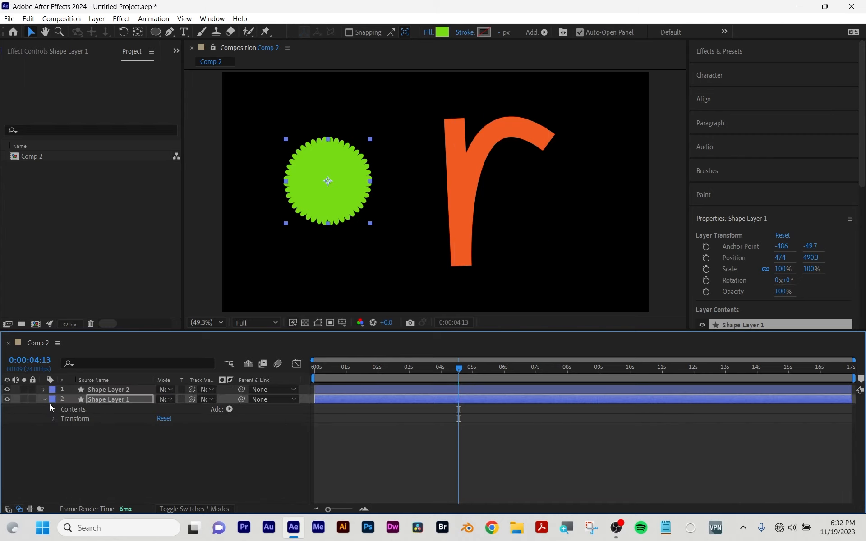
left_click(54, 409)
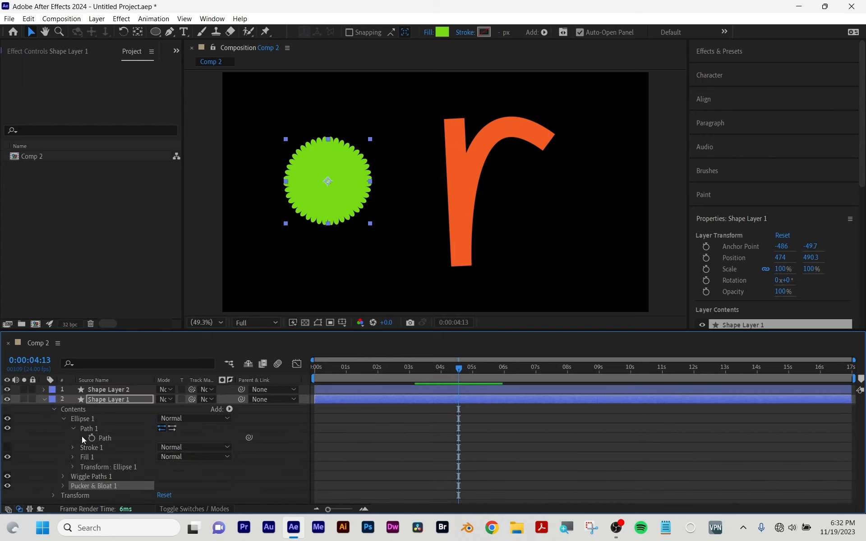
left_click(64, 485)
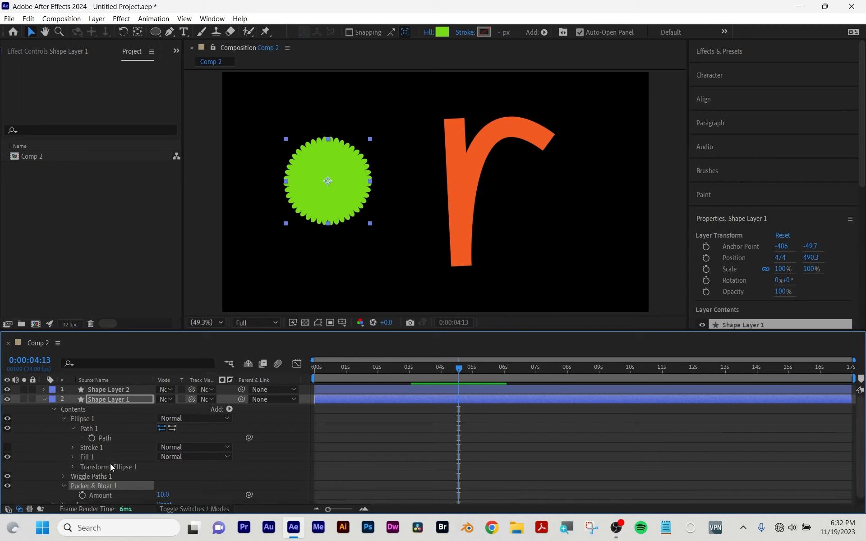
left_click_drag(162, 490, 142, 492)
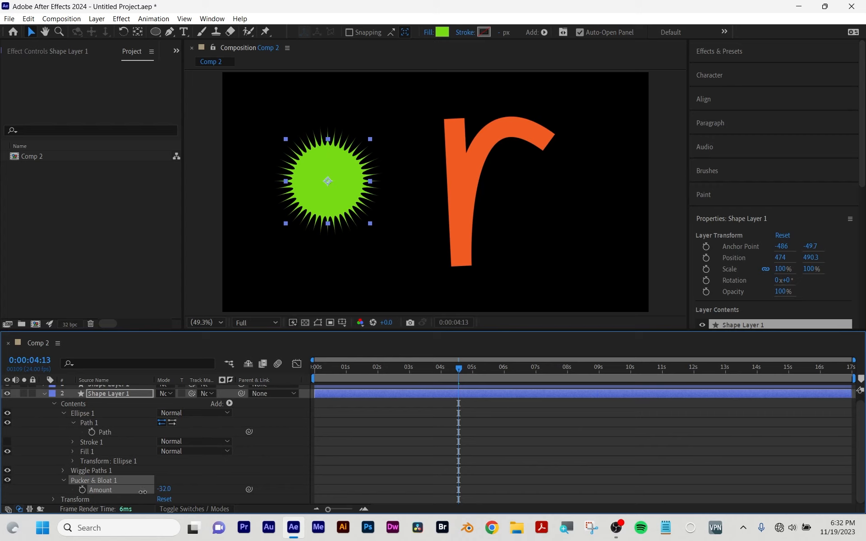
Step: Play the composition from 0:00:00:00 to preview the spiky circle's wiggle animation, stopping at 0:00:05:06
left_click_drag(454, 371, 266, 353)
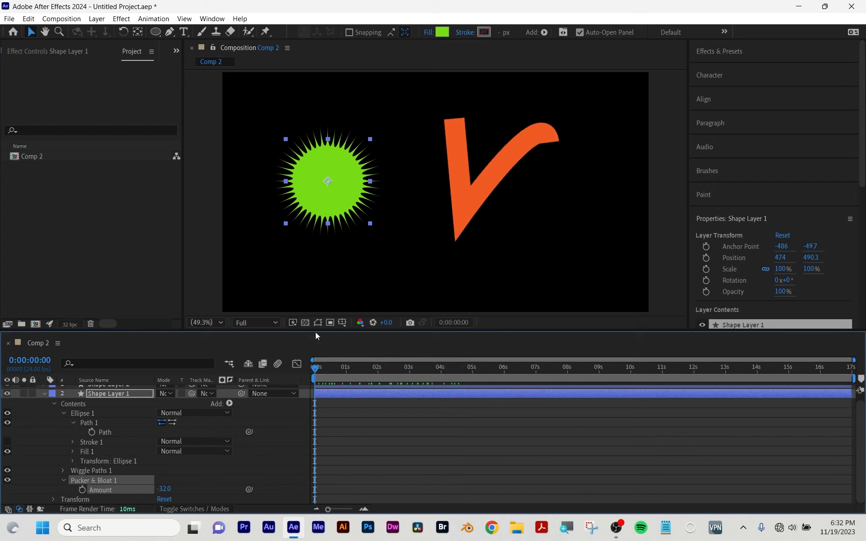
key("space")
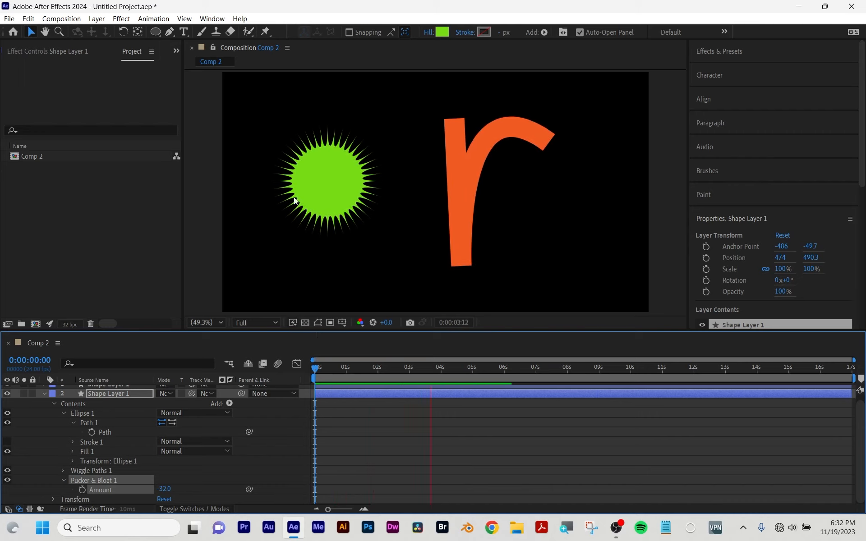
key("space")
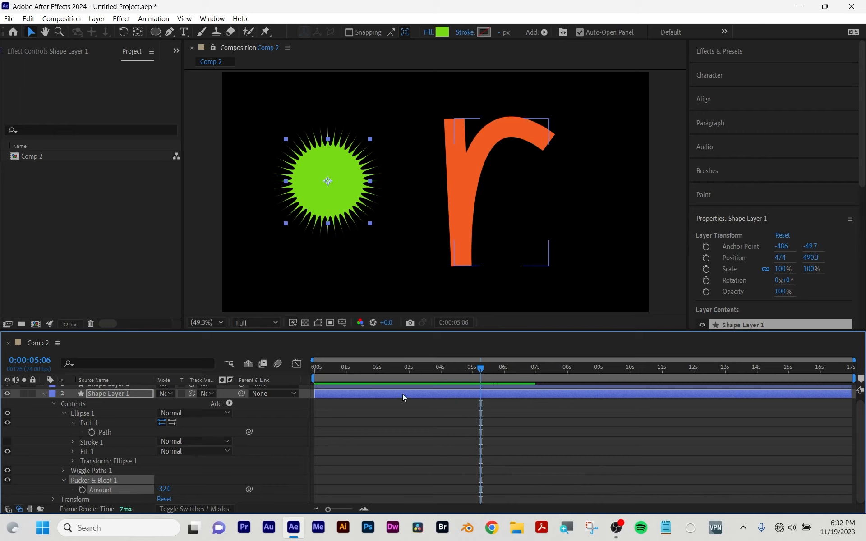
Step: Collapse the layer properties and delete both Shape Layer 1 and Shape Layer 2 to empty Comp 2
key("u")
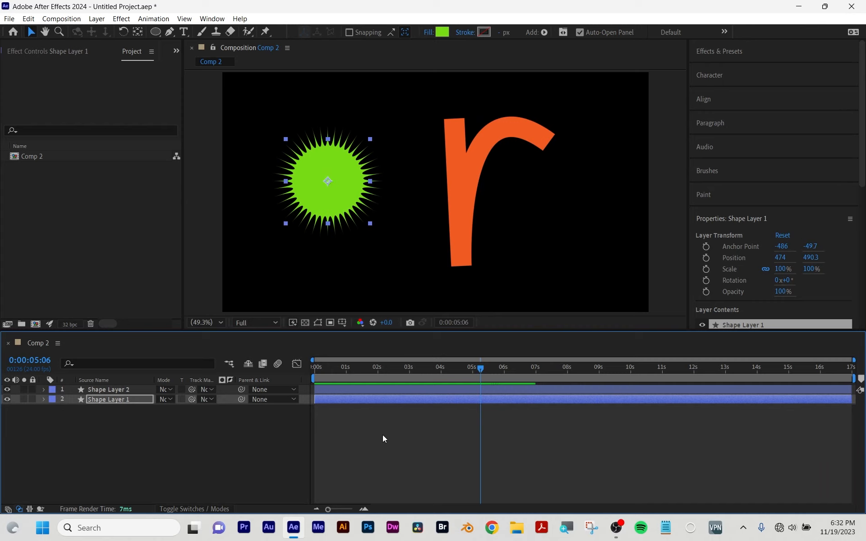
left_click_drag(382, 435, 406, 382)
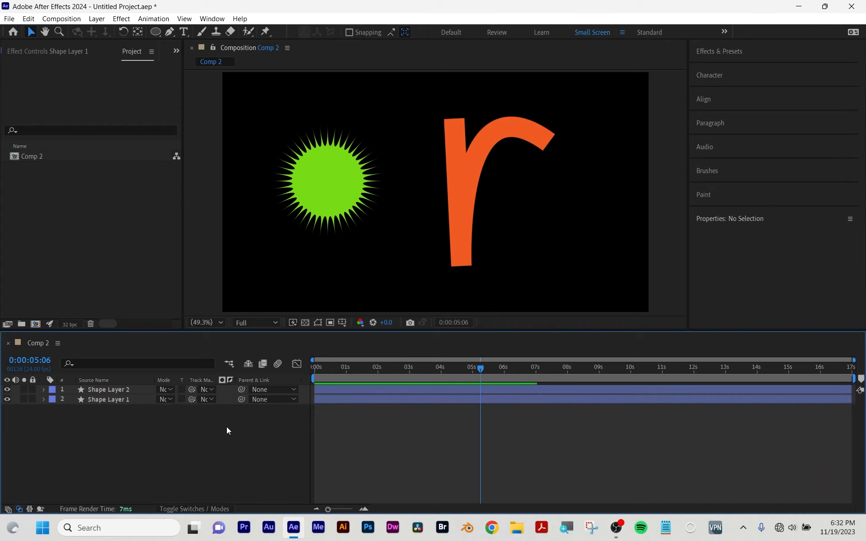
left_click_drag(103, 426, 127, 386)
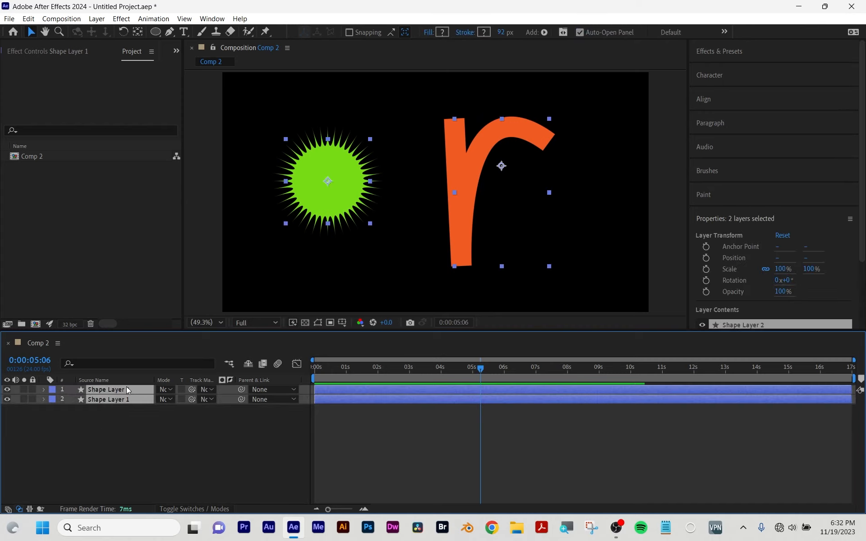
key("Delete")
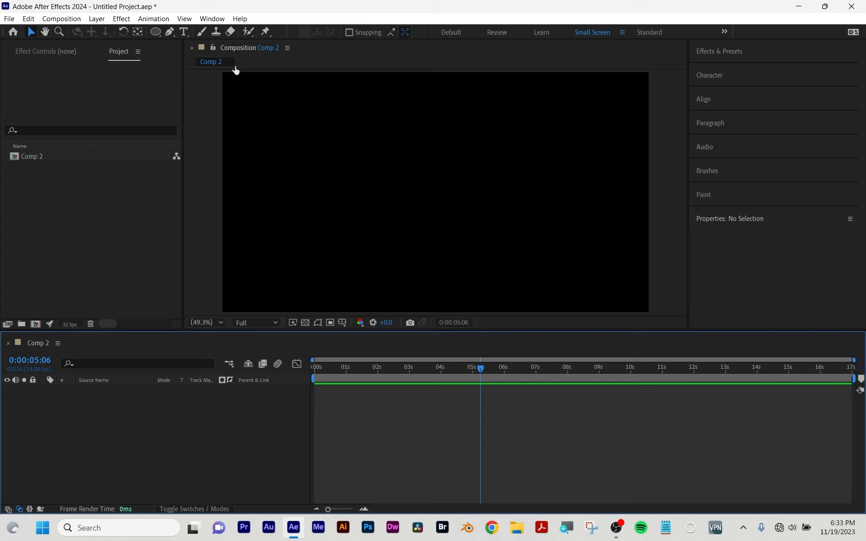
Step: Activate the Ellipse tool and set the stroke for new shapes to None
left_click(156, 31)
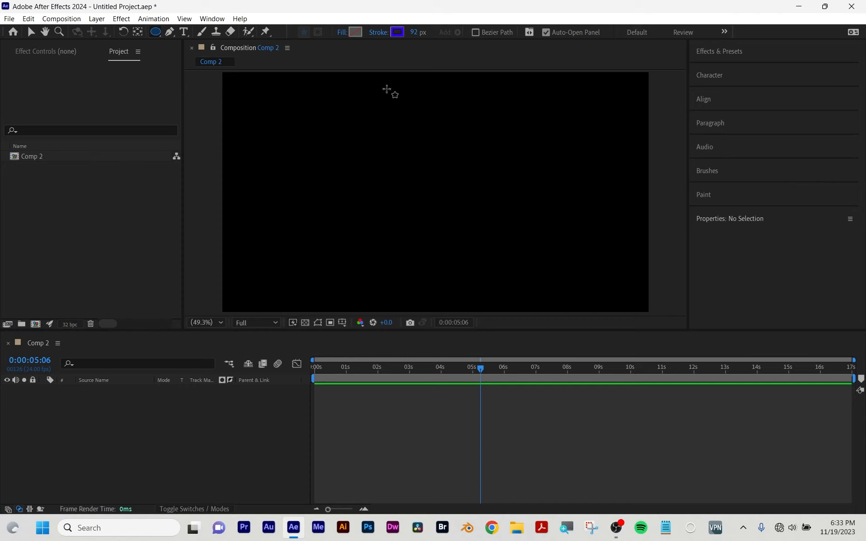
left_click(377, 35)
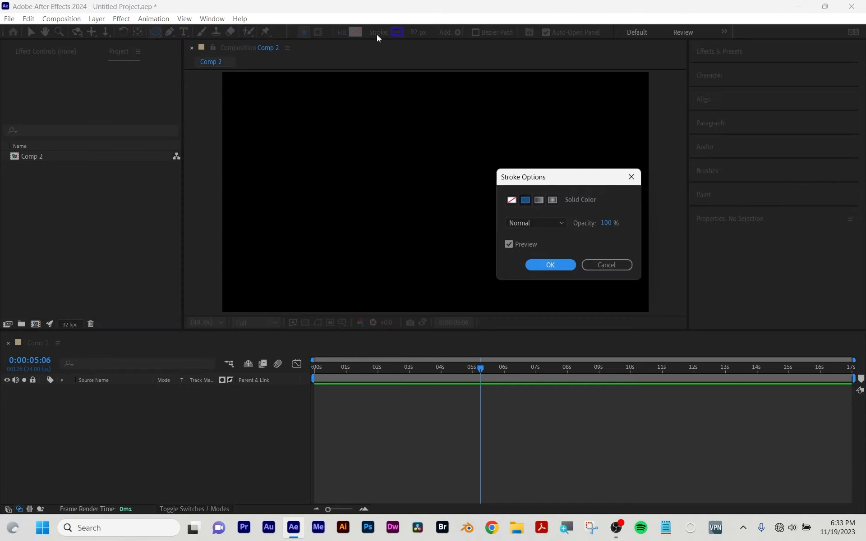
left_click(512, 200)
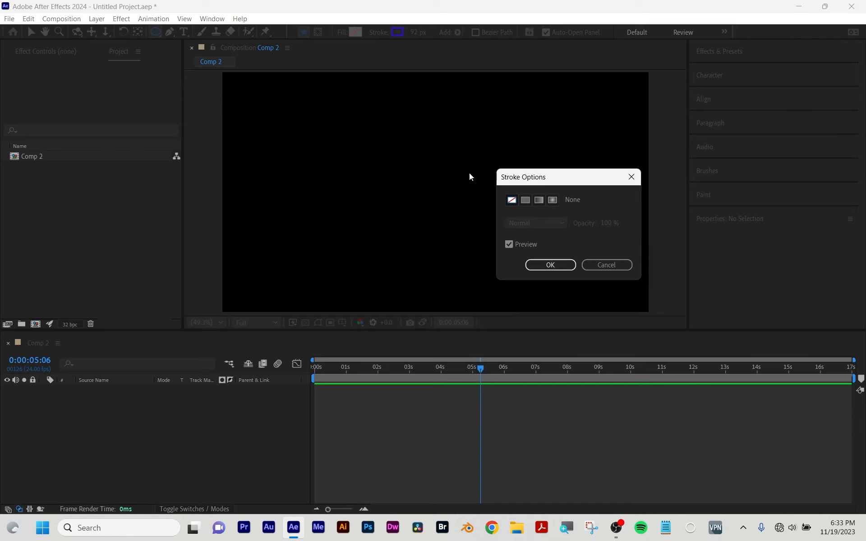
left_click(536, 267)
Step: Set the shape fill to a solid cyan, hex 15C2DC
left_click(341, 32)
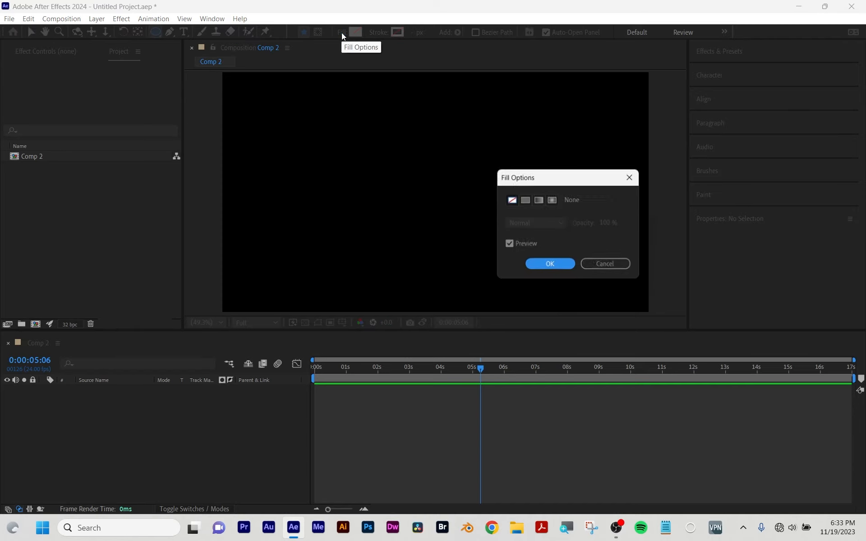
left_click(527, 200)
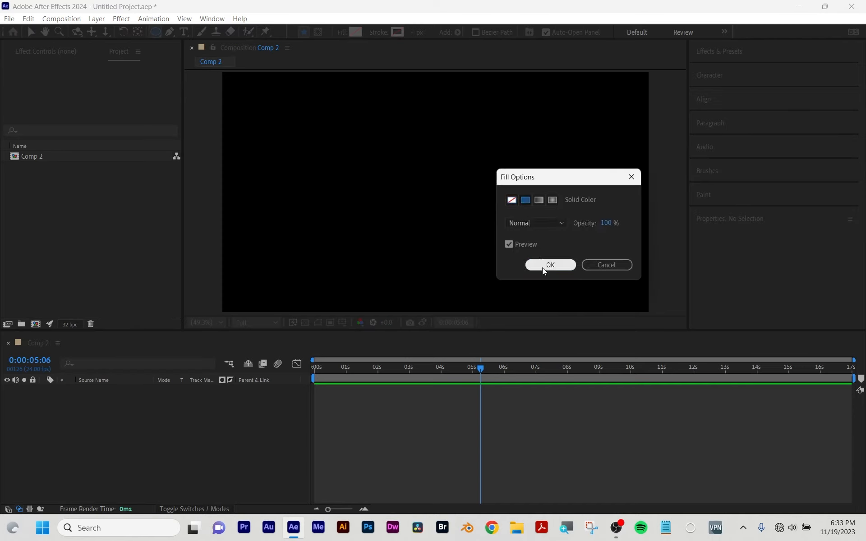
left_click(541, 266)
left_click(356, 33)
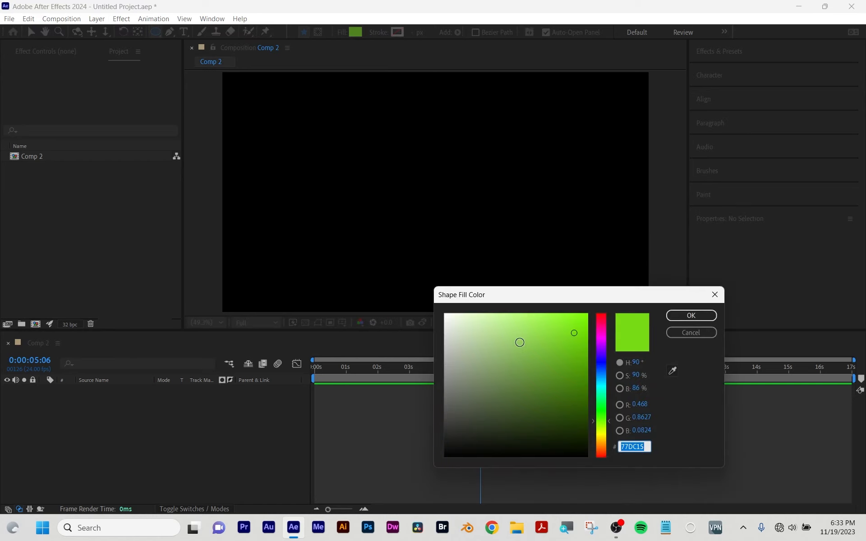
left_click(600, 382)
left_click_drag(599, 380, 599, 382)
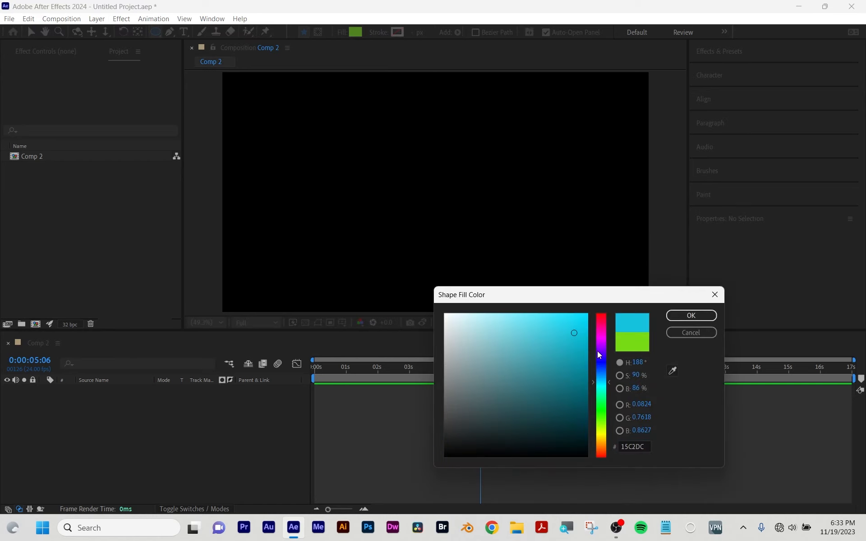
left_click(691, 316)
Step: Draw a parametric cyan circle about 662 px in diameter and shift it slightly up in the composition
left_click_drag(357, 131, 505, 239)
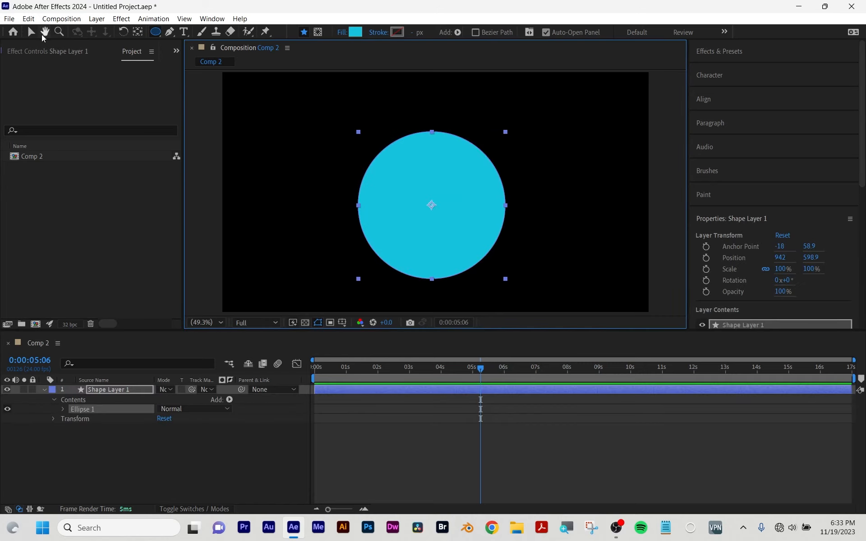
left_click(31, 31)
left_click_drag(404, 189, 404, 167)
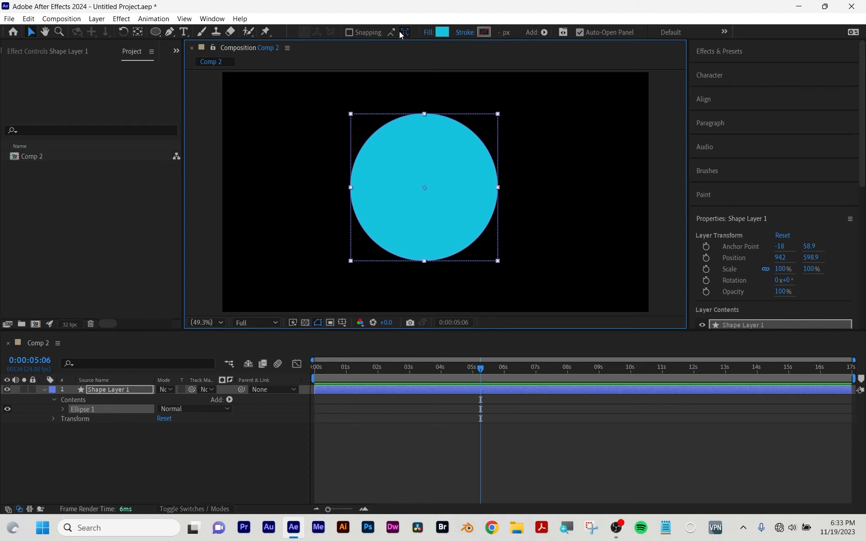
Step: Expand Ellipse 1 and its Ellipse Path 1 to examine the parametric Size and Position properties
left_click(155, 32)
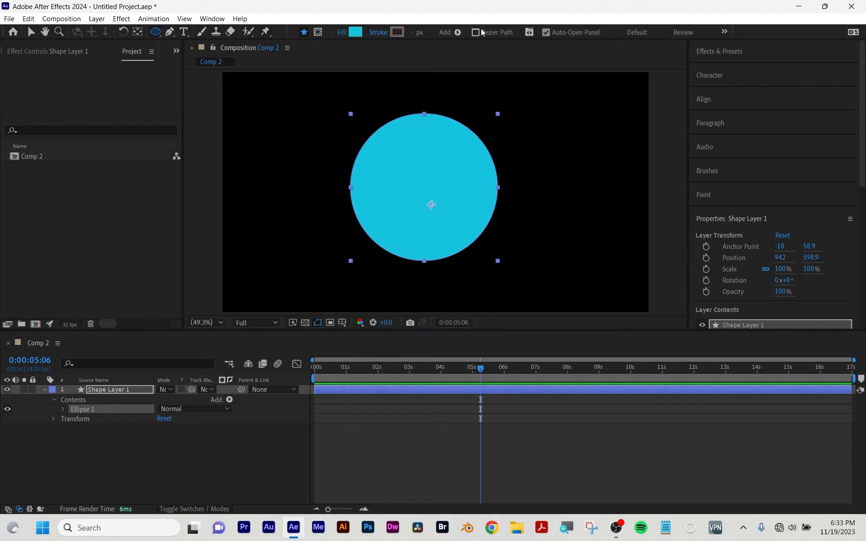
left_click(63, 409)
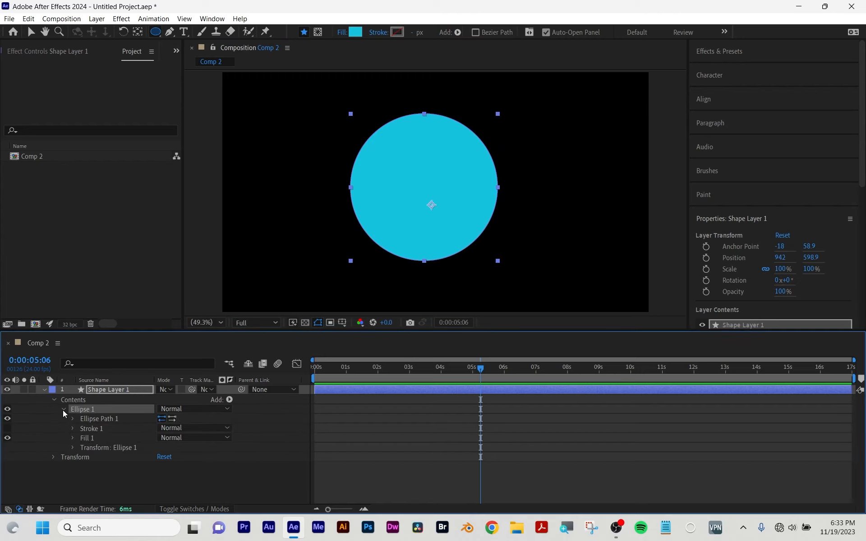
left_click(72, 419)
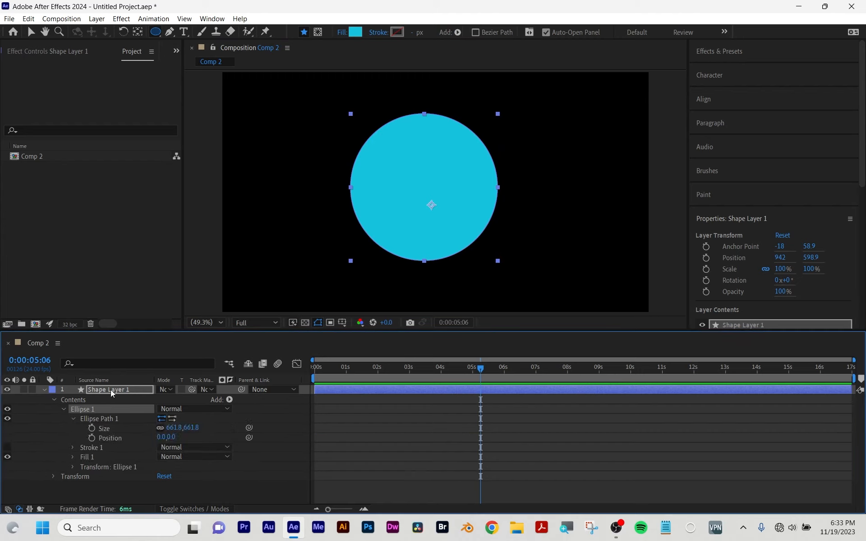
Step: Delete the circle along with Shape Layer 1, and enable the Bezier Path option for new shapes
key("Delete")
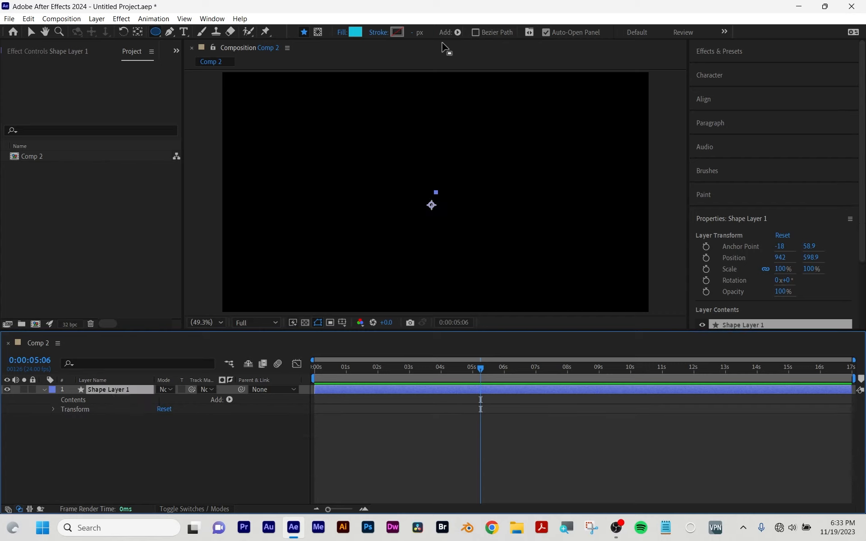
left_click(476, 33)
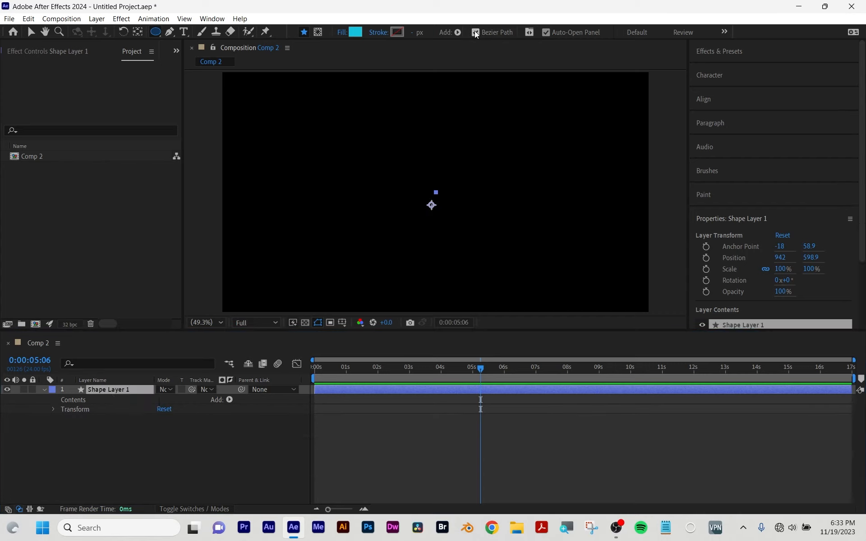
left_click(360, 392)
key("Delete")
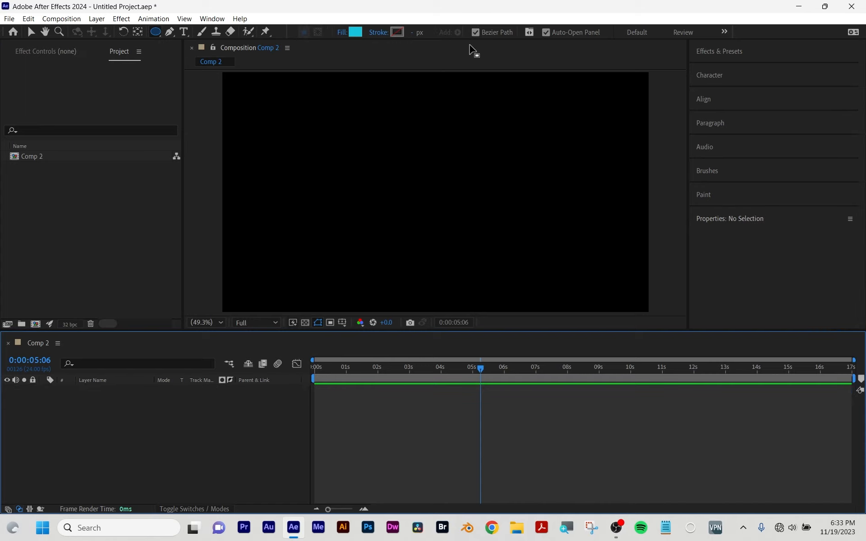
Step: Draw a cyan Bezier-path circle with the Ellipse tool and move it up closer to the composition's centre
left_click(154, 34)
left_click(174, 44)
left_click(156, 34)
left_click(172, 55)
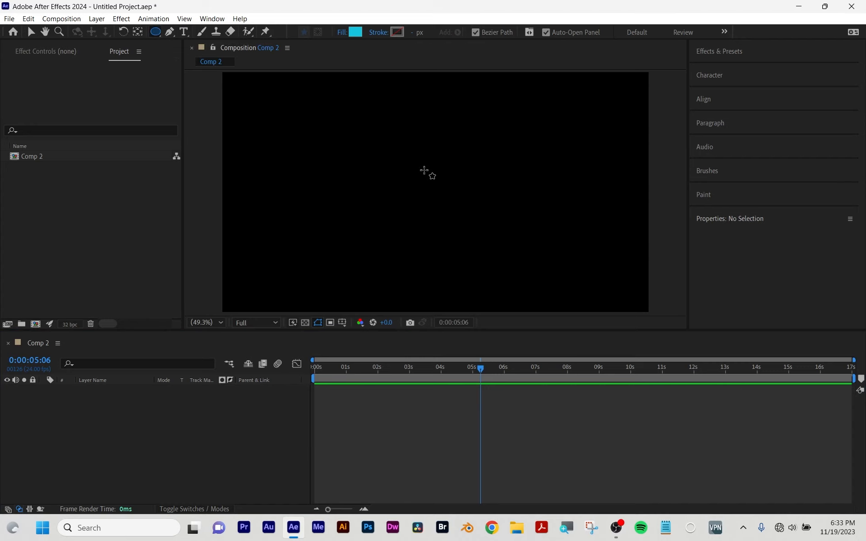
mouse_move(375, 151)
left_mouse_down()
mouse_move(415, 191)
mouse_move(510, 247)
left_mouse_up()
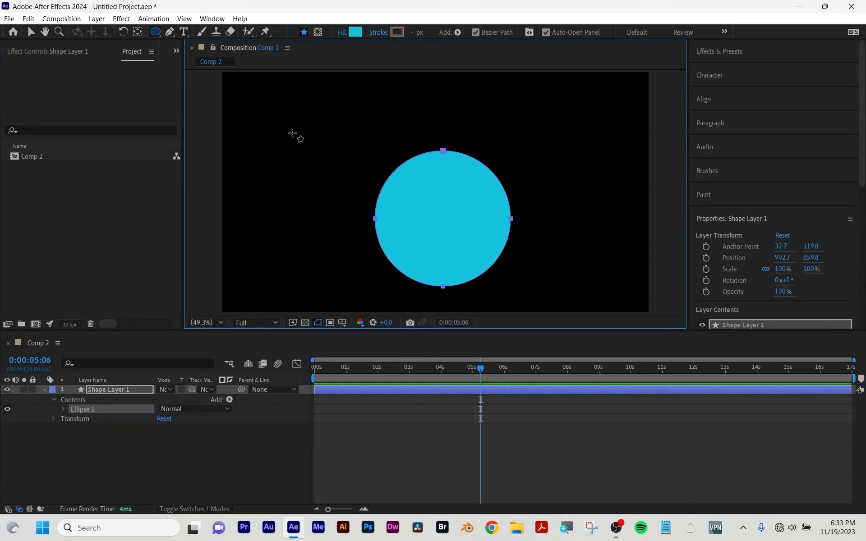
left_click(31, 31)
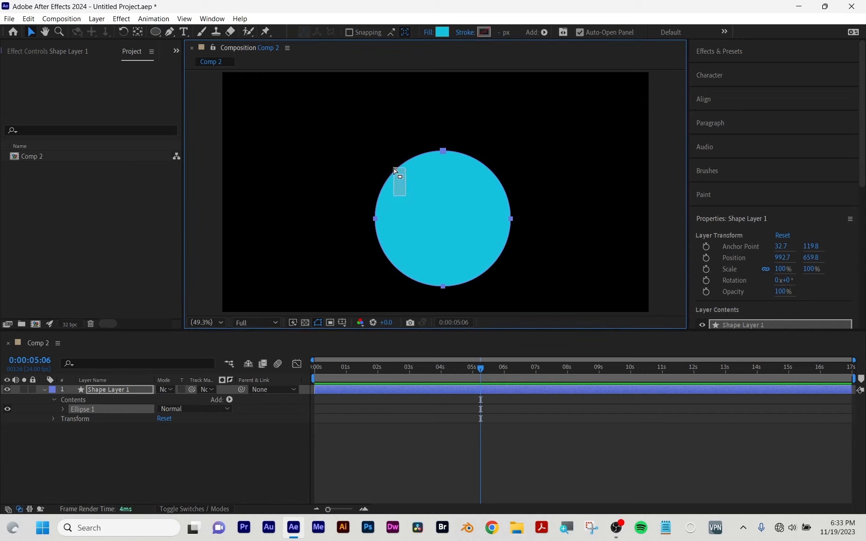
left_click_drag(410, 197, 400, 180)
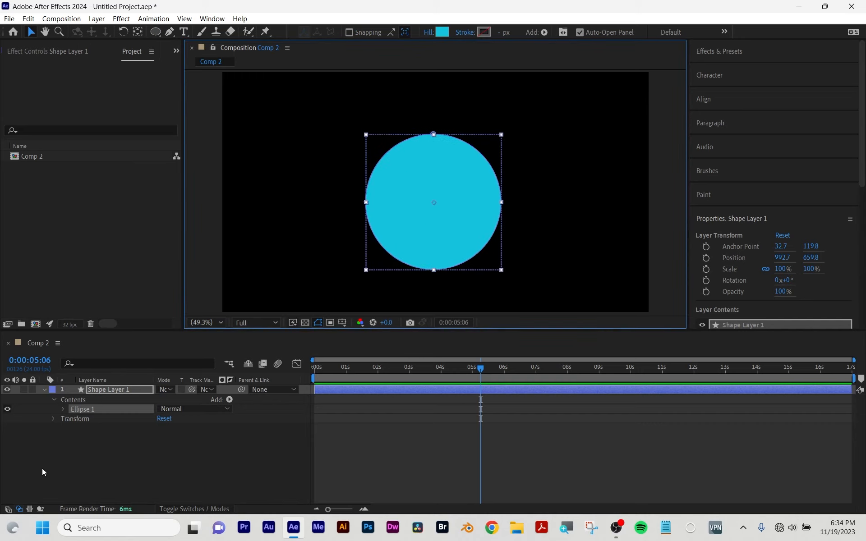
Step: Reveal the Path property under Ellipse 1's Path 1 and nudge the cyan circle slightly upward
left_click(62, 410)
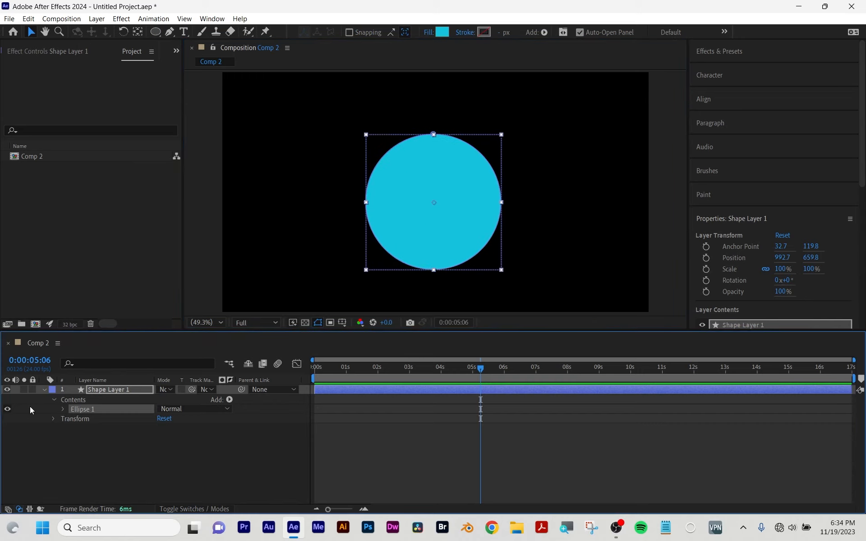
left_click(63, 408)
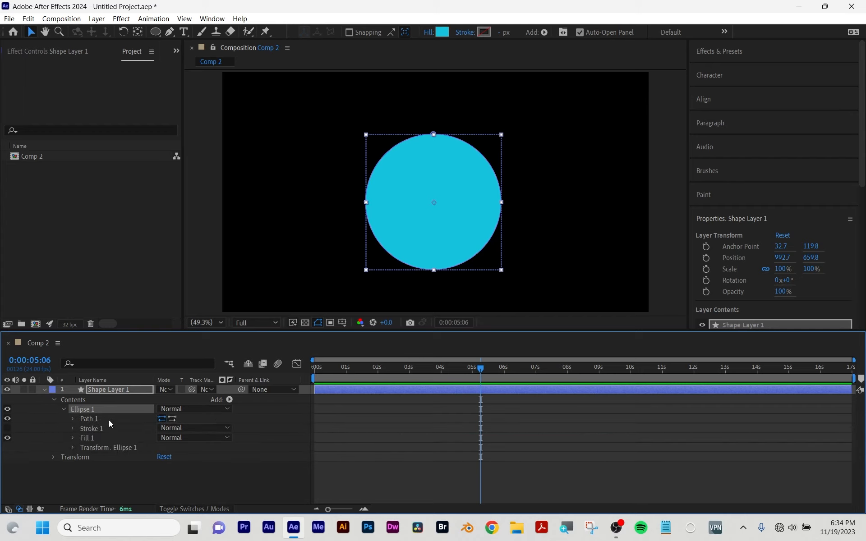
left_click(72, 418)
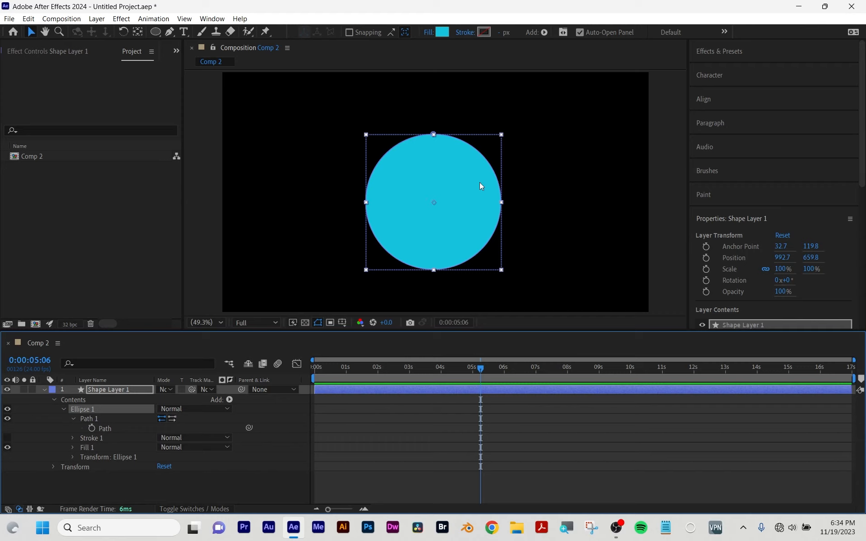
left_click_drag(480, 182, 464, 171)
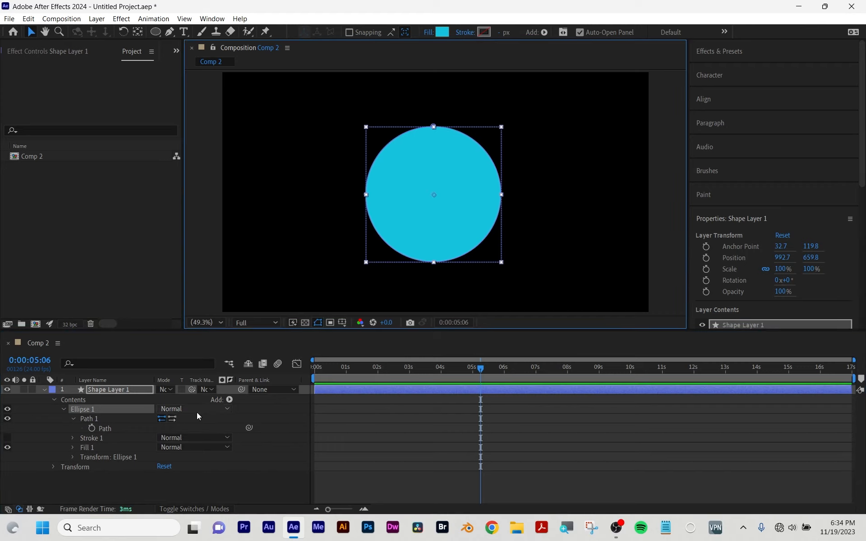
Step: Return to 0:00:00:00, select the circle's Path property, and examine the Create Nulls From Paths options before closing them
left_click_drag(395, 367, 315, 367)
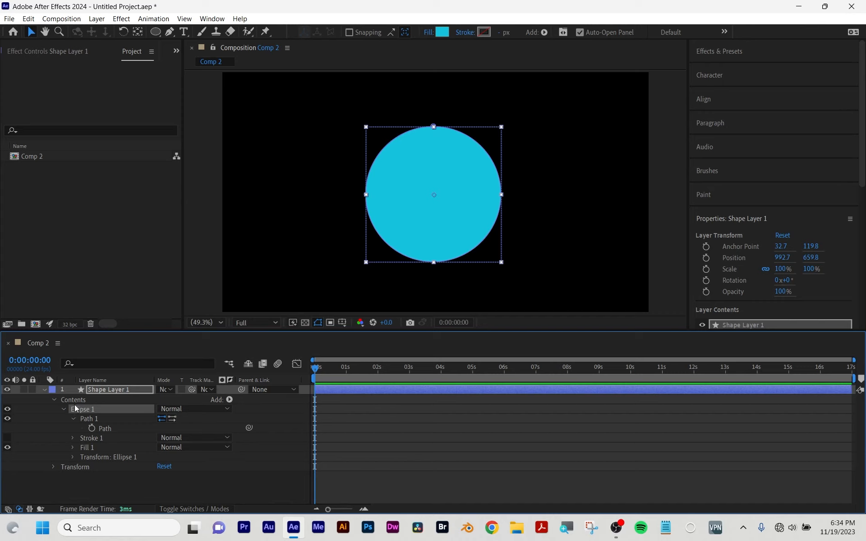
left_click(108, 430)
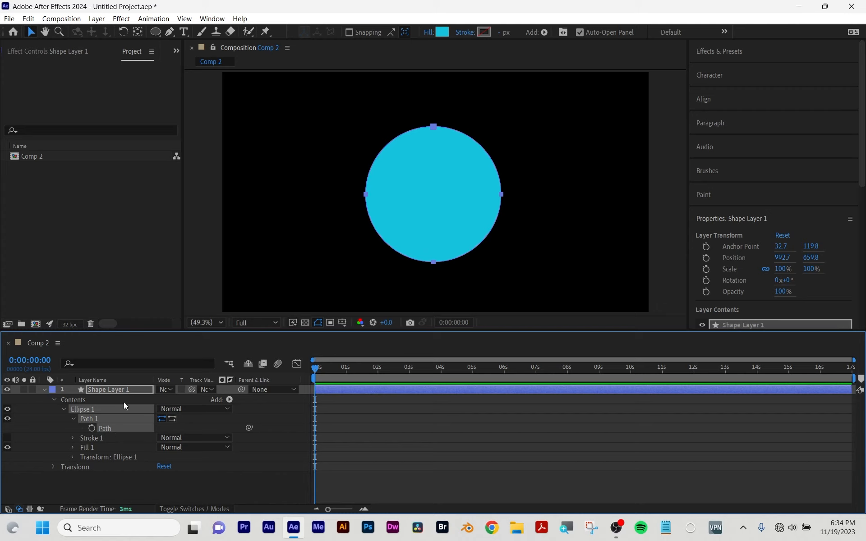
left_click(220, 19)
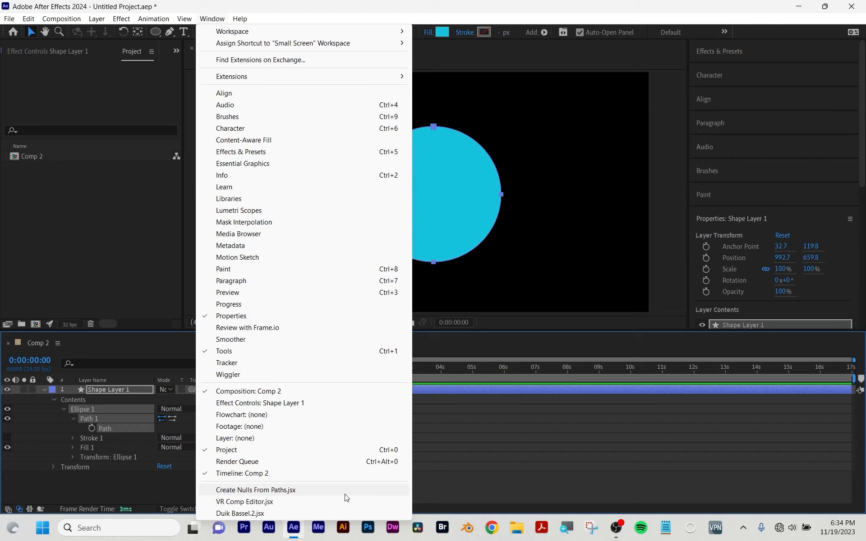
left_click(304, 489)
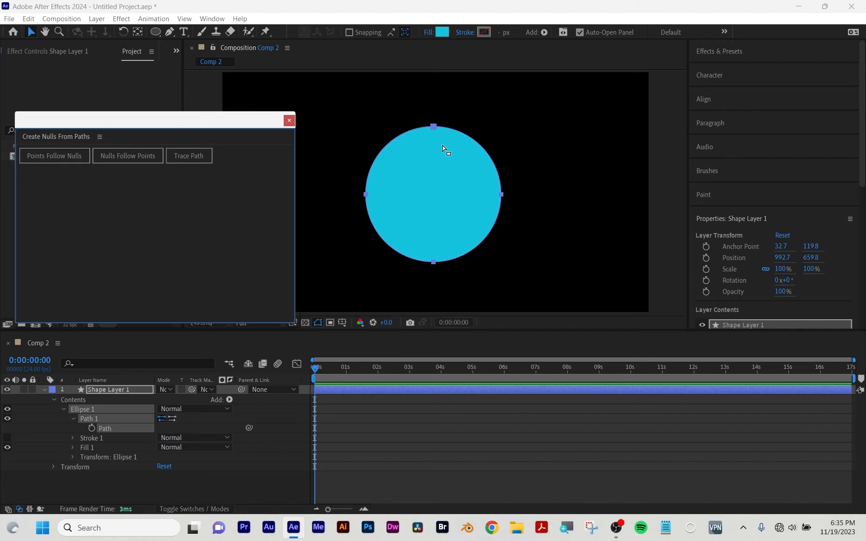
left_click(289, 121)
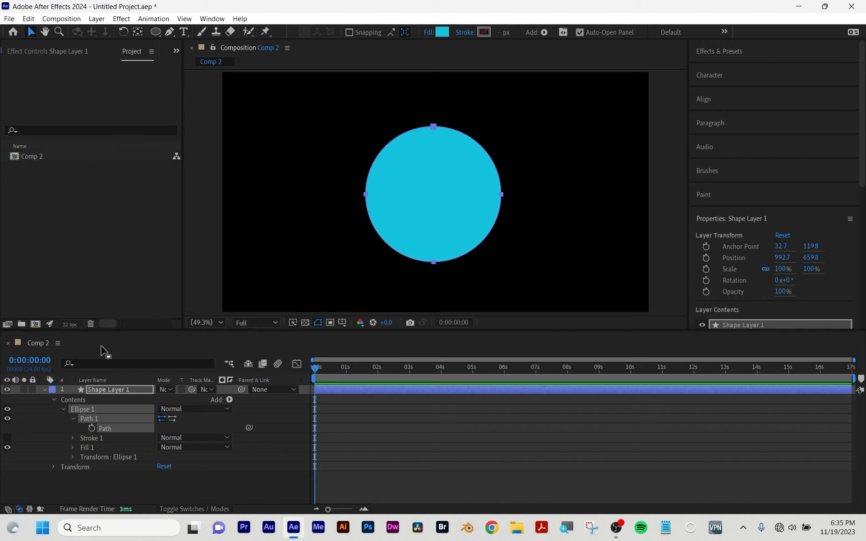
Step: Delete the cyan circle's layer and draw a tall Bezier ellipse in the middle of the composition
left_click(112, 390)
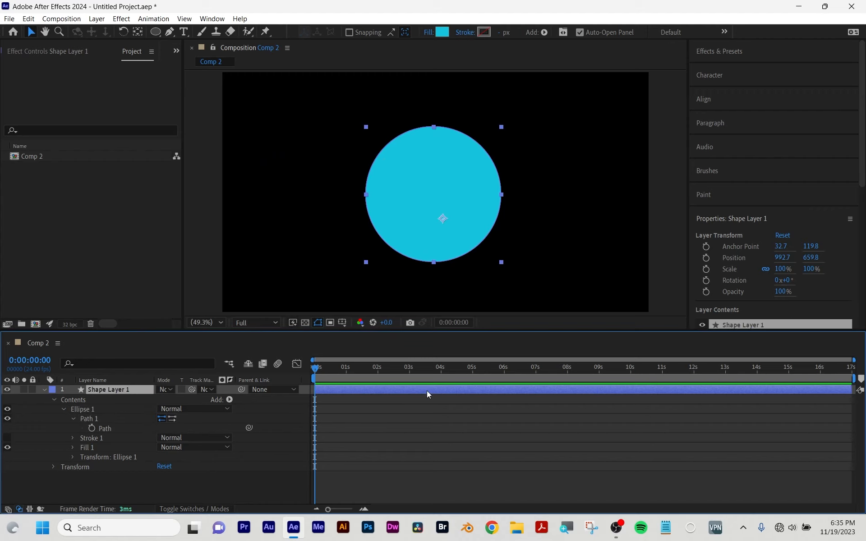
key("Delete")
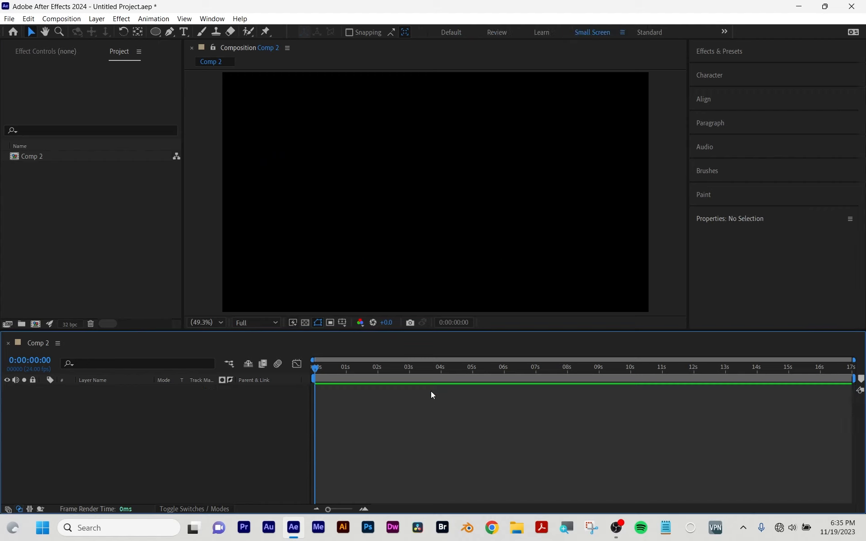
left_click(155, 32)
mouse_move(389, 110)
left_mouse_down()
mouse_move(440, 280)
mouse_move(498, 284)
left_mouse_up()
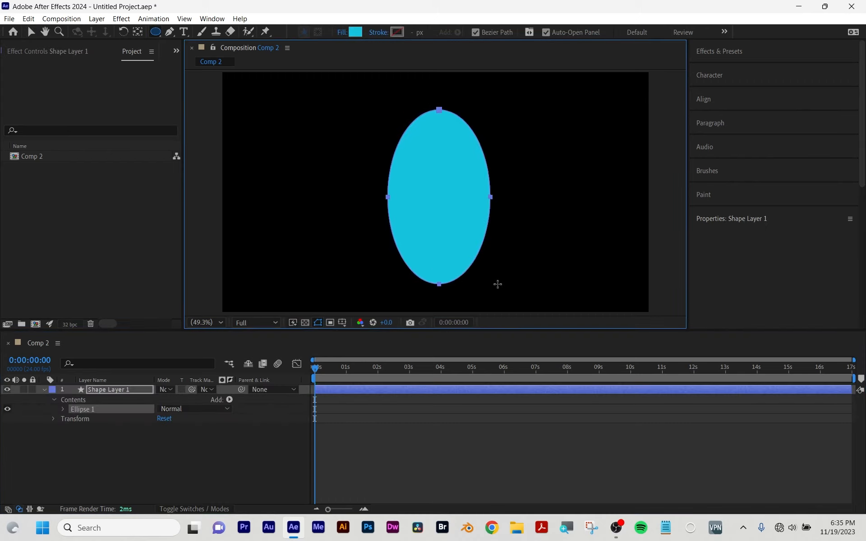
Step: Set the ellipse's fill to None and give it a solid blue stroke 25 px wide
left_click(342, 32)
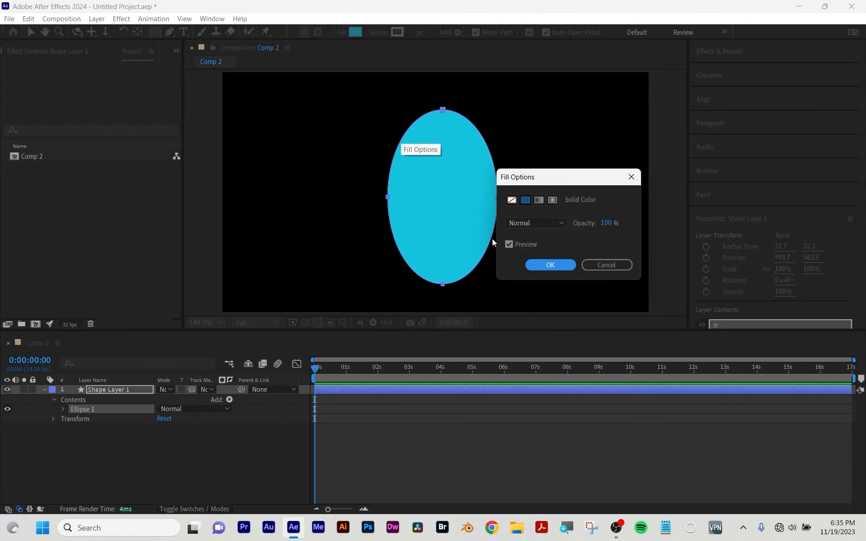
left_click(511, 200)
key("Return")
left_click(378, 32)
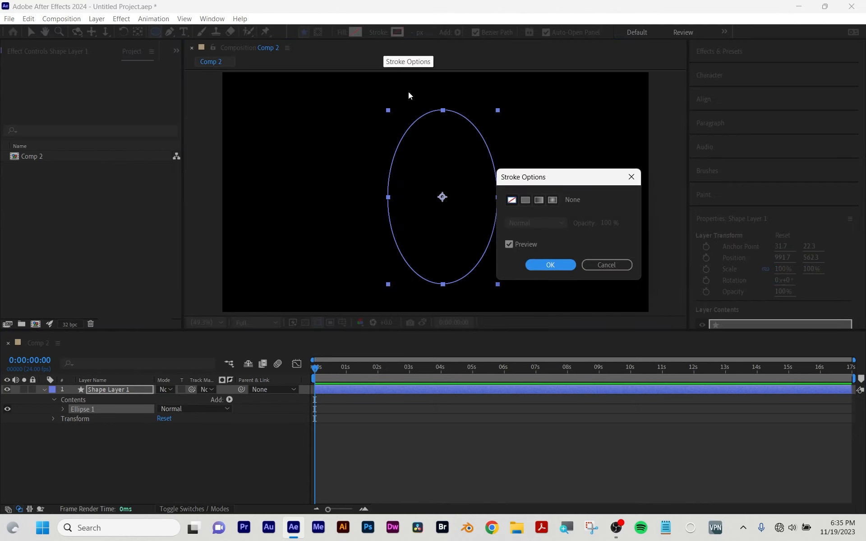
left_click(525, 200)
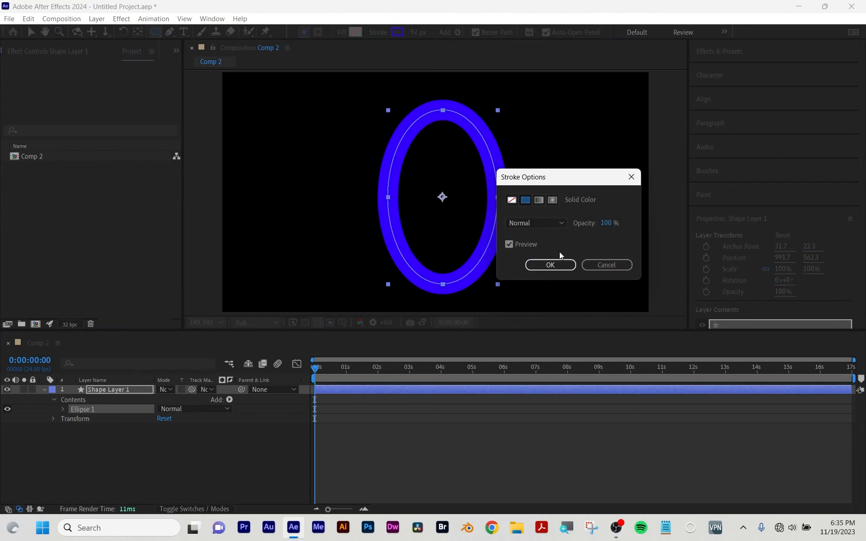
left_click(550, 265)
left_click_drag(416, 32, 390, 43)
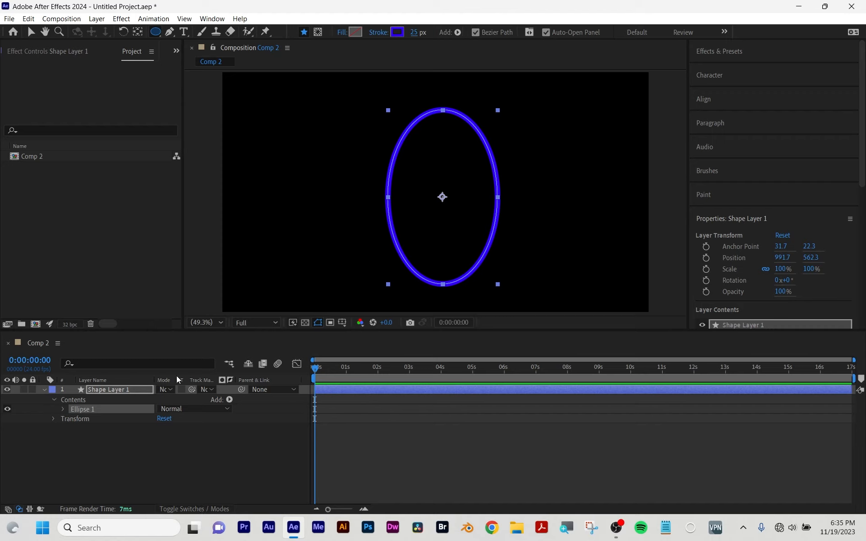
Step: Show the layer switches in the timeline and turn the blue ellipse's shape layer into a 3D layer
left_click(207, 507)
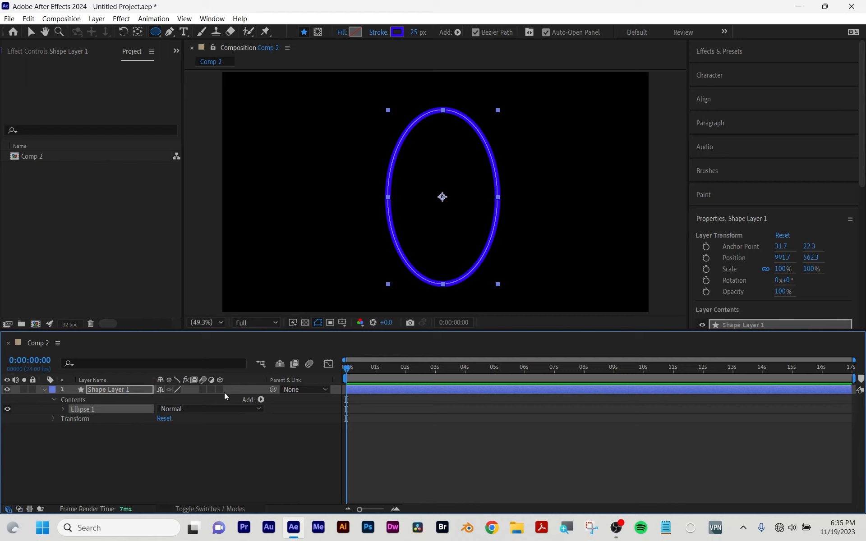
left_click(201, 509)
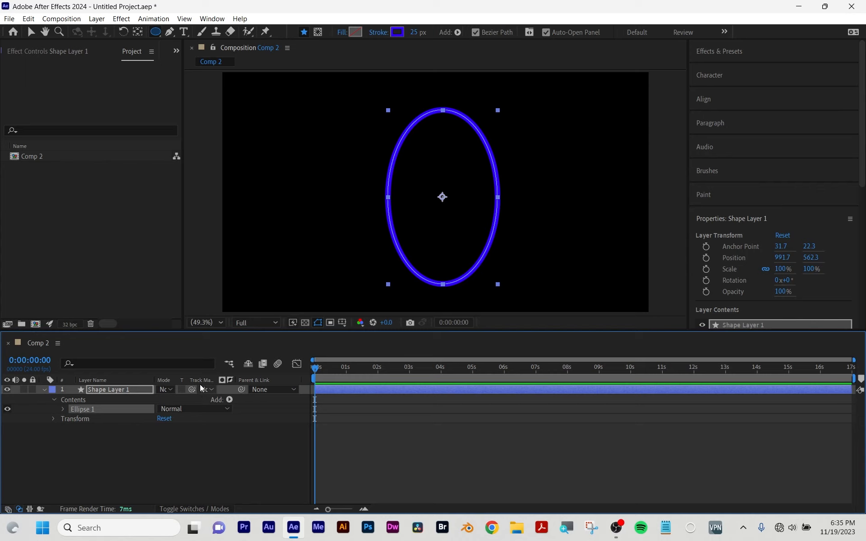
left_click(205, 508)
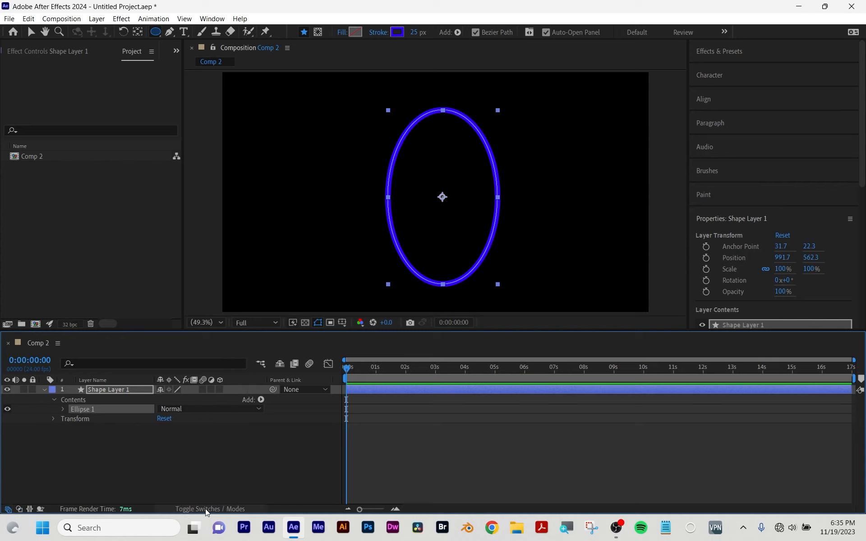
left_click(219, 390)
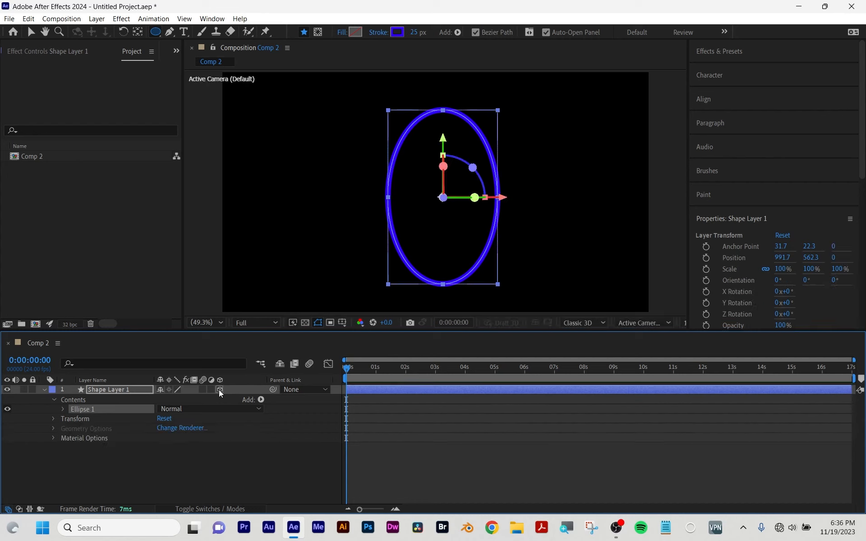
left_click(31, 32)
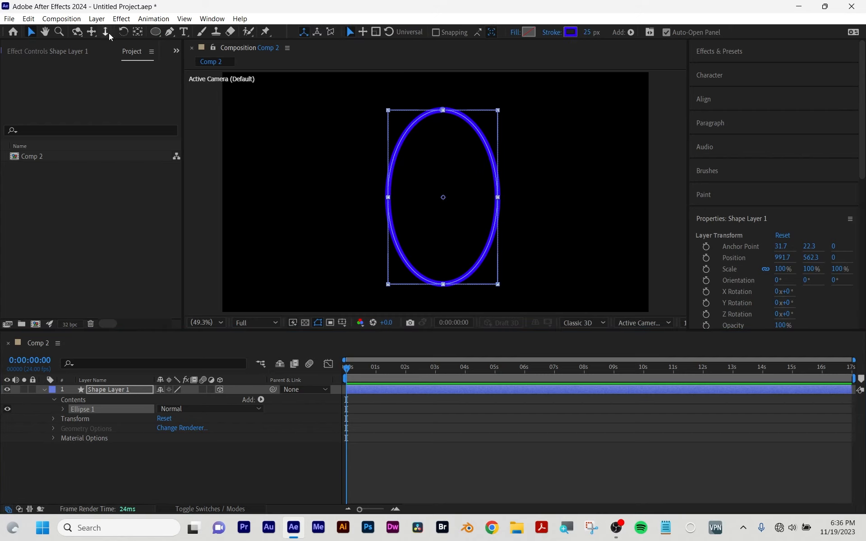
left_click(140, 33)
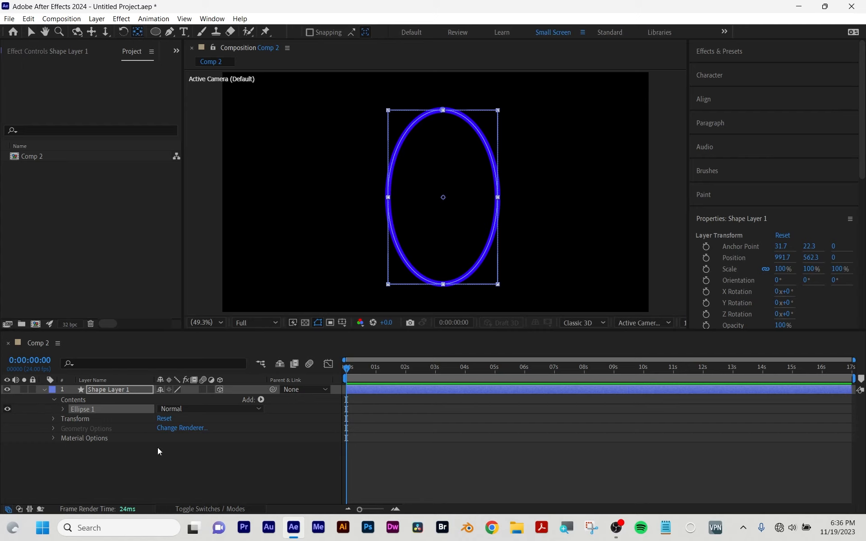
left_click(107, 389)
left_click(155, 31)
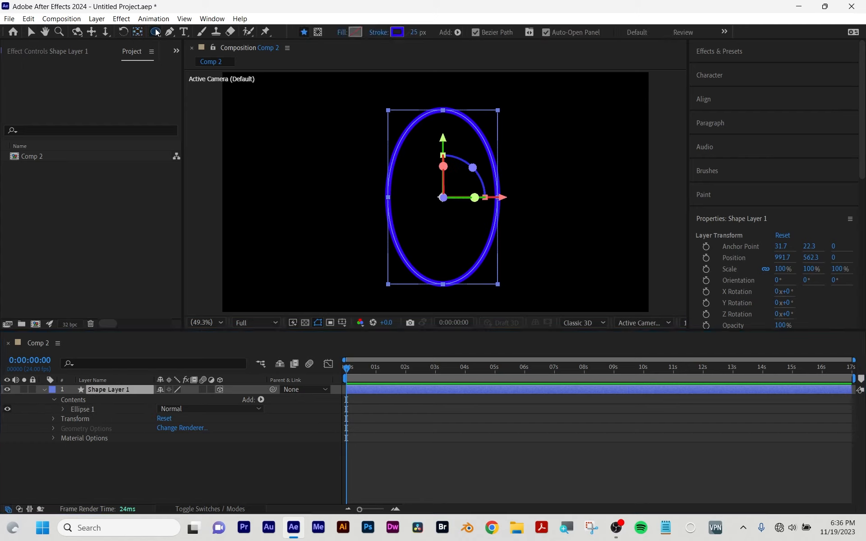
left_click(135, 33)
left_click(473, 171)
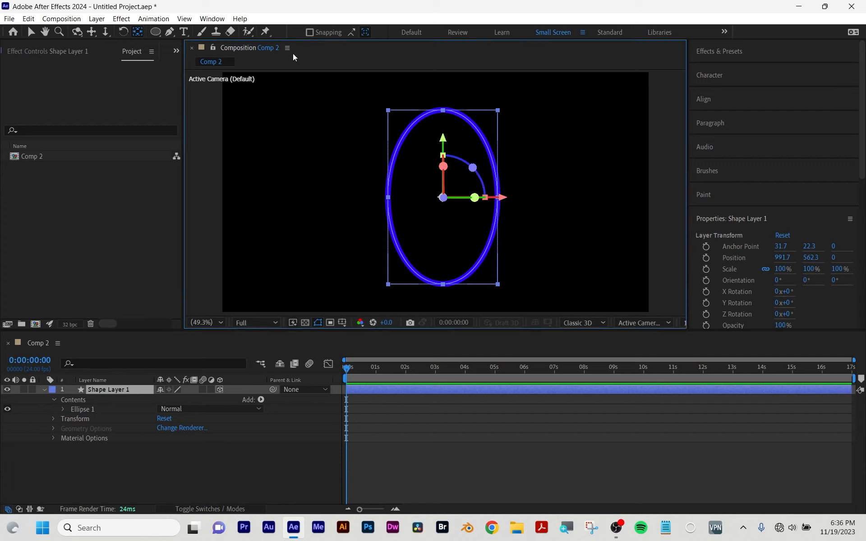
left_click(155, 31)
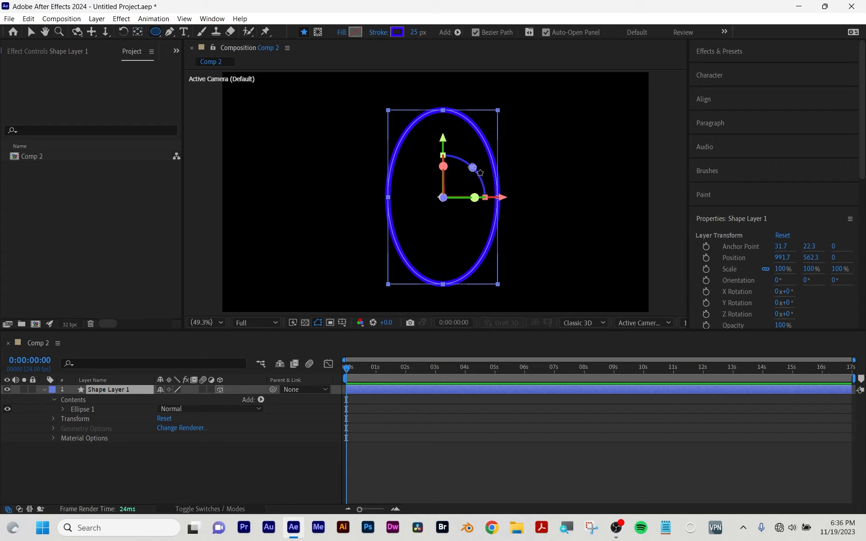
left_click_drag(470, 163, 481, 184)
key("ctrl+z")
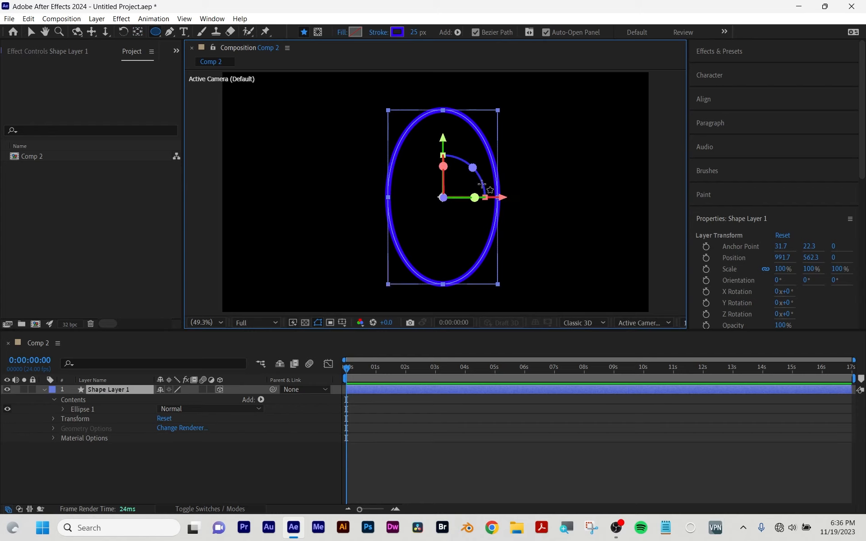
Step: Rotate the ellipse in 3D with its rotation gizmo to an orientation of about 325.8°, 27.9°, 55.4°
left_click(32, 33)
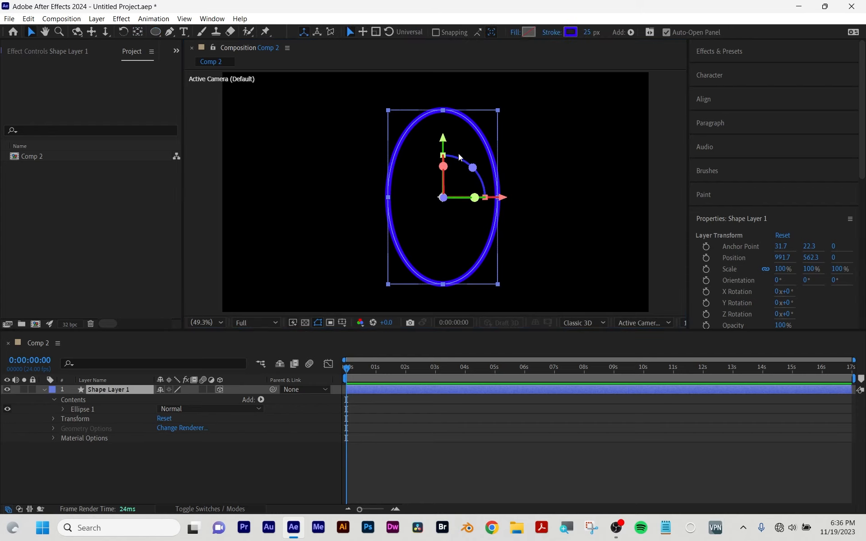
left_click_drag(473, 169, 497, 199)
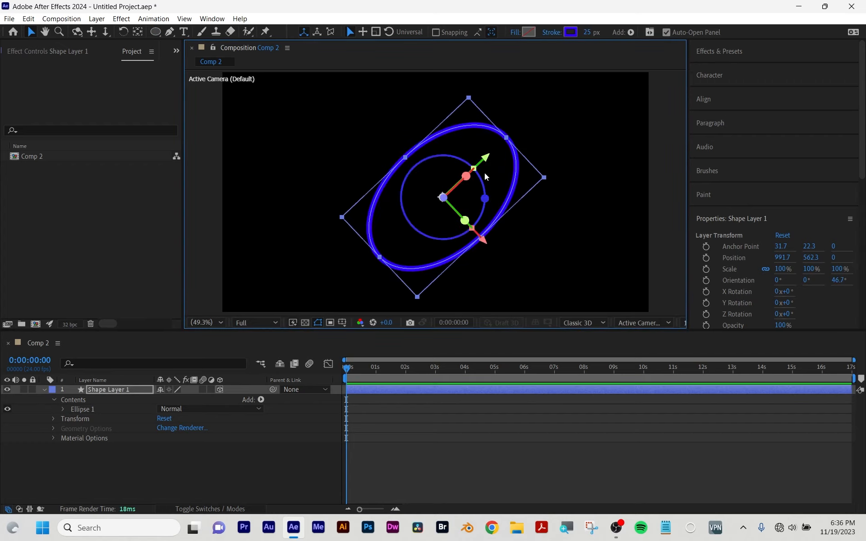
left_click(449, 405)
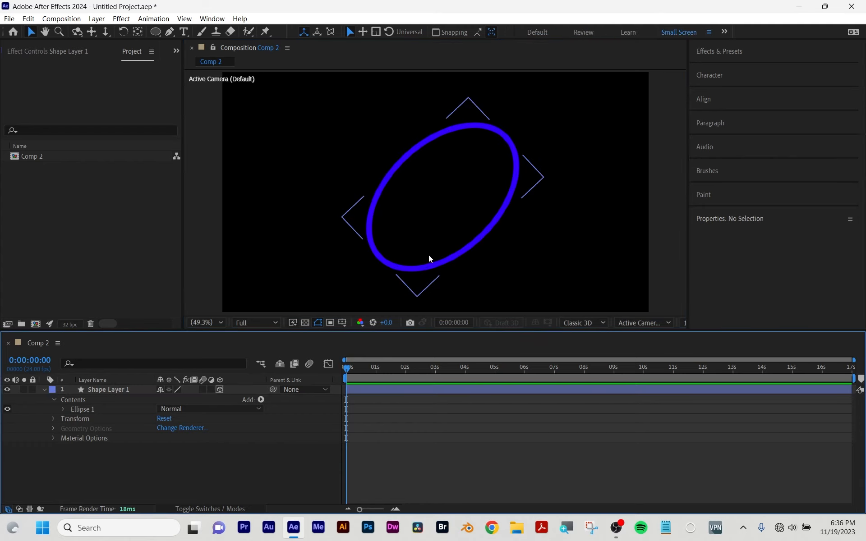
left_click(453, 256)
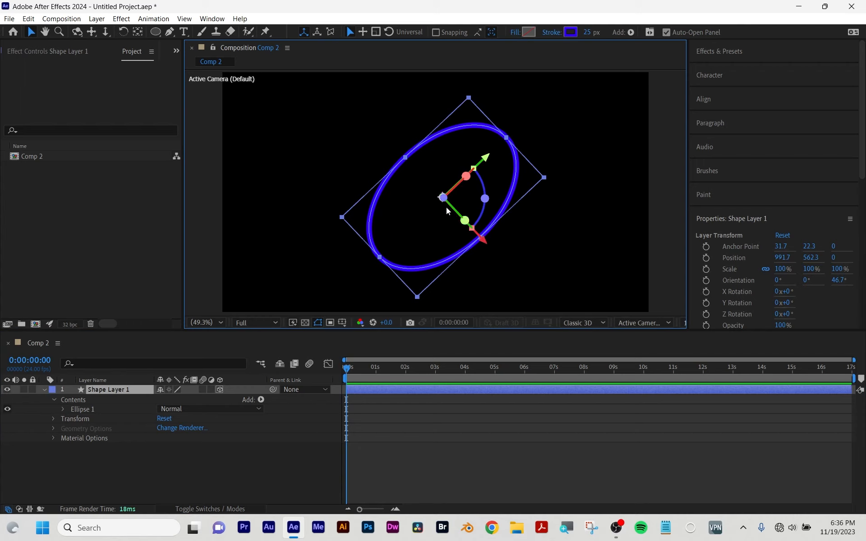
left_click_drag(454, 209, 430, 186)
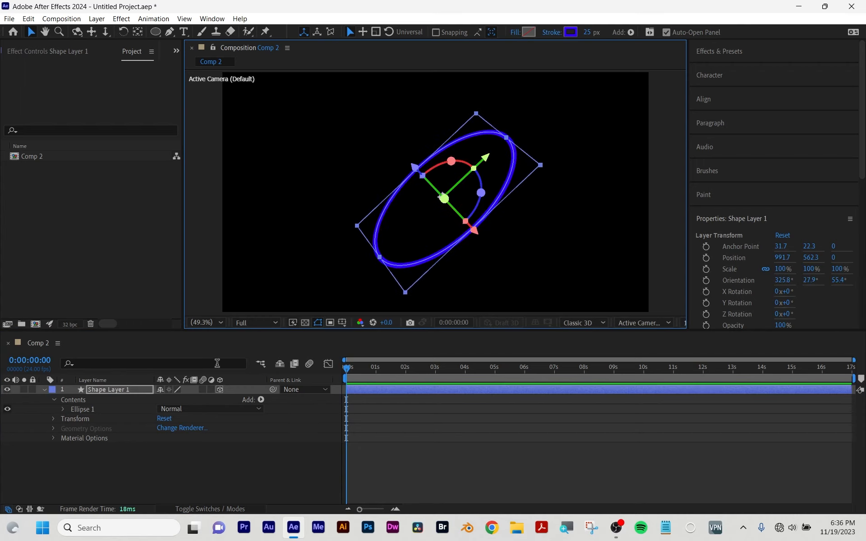
Step: Reveal the ellipse layer's rotation properties and adjust its X orientation to 331.8°
key("r")
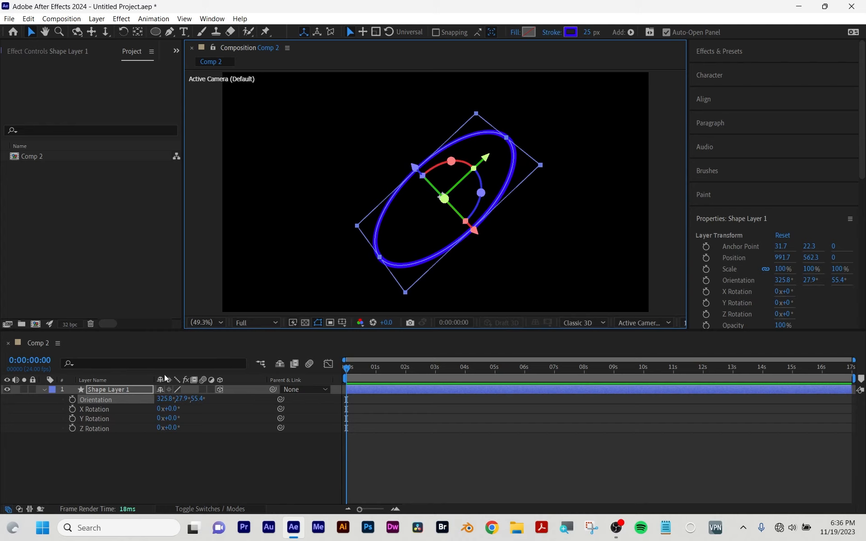
mouse_move(164, 399)
left_mouse_down()
mouse_move(149, 401)
mouse_move(168, 399)
left_mouse_up()
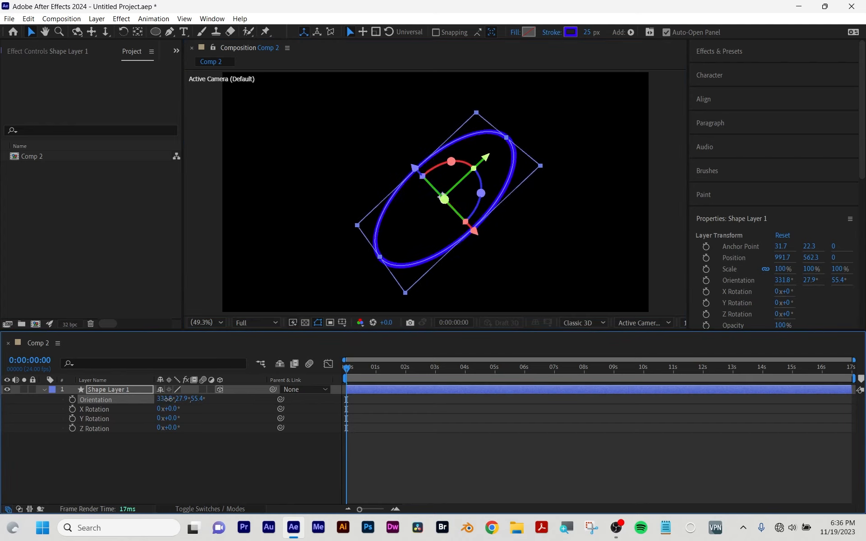
left_click(261, 453)
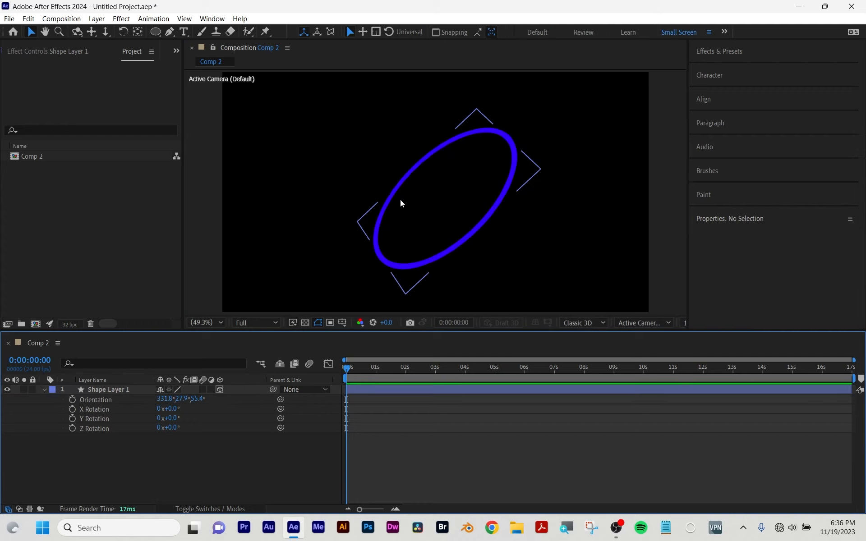
Step: Expand Shape Layer 1 down to Ellipse 1's Path 1 and select its Path property
left_click(98, 389)
left_click(44, 389)
left_click(44, 389)
left_click(55, 408)
left_click(53, 400)
left_click(63, 408)
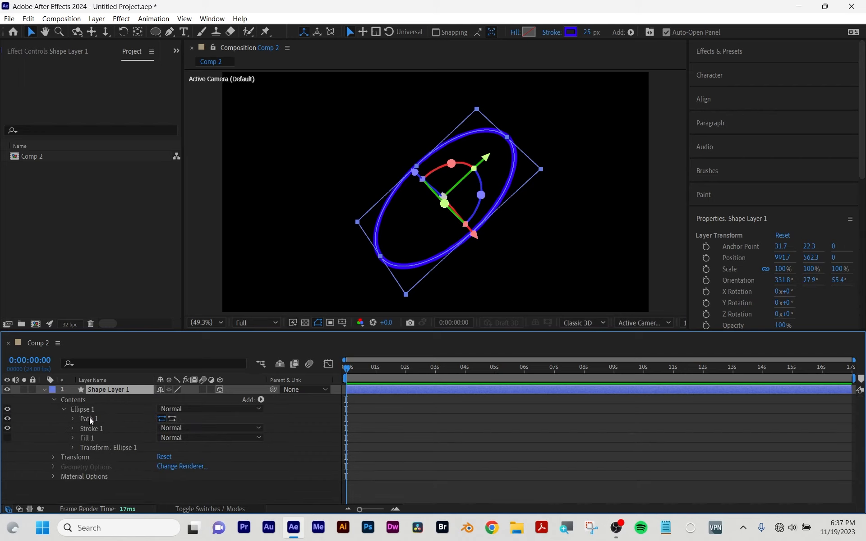
left_click(90, 419)
left_click(72, 419)
left_click(104, 428)
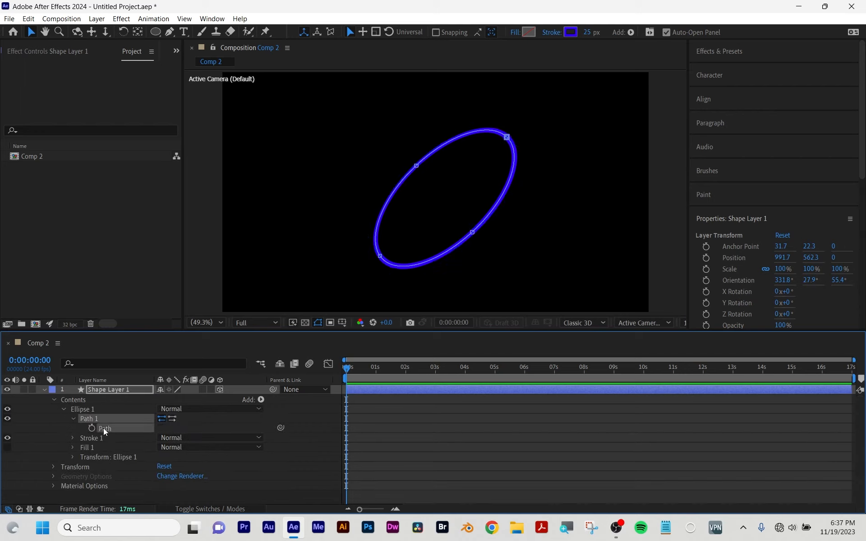
Step: Run Trace Path from the Create Nulls From Paths script on the selected ellipse path, then close the script window
left_click(211, 19)
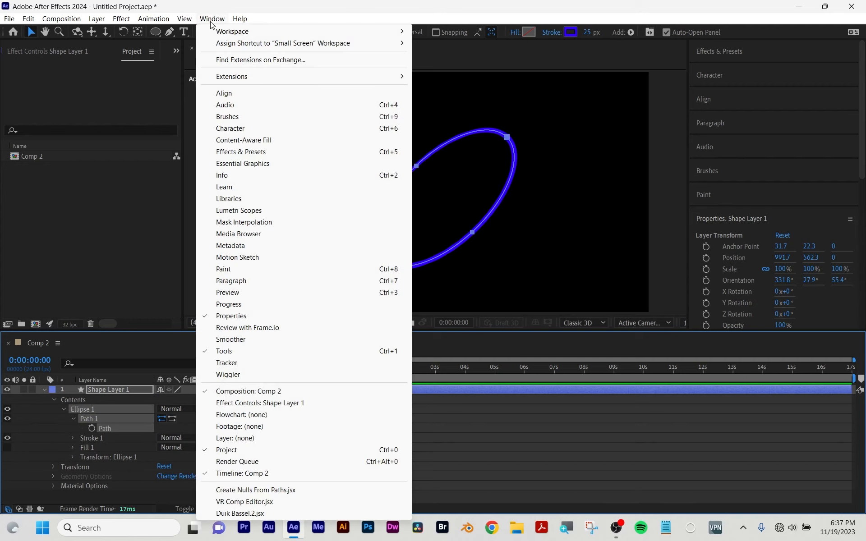
left_click(264, 490)
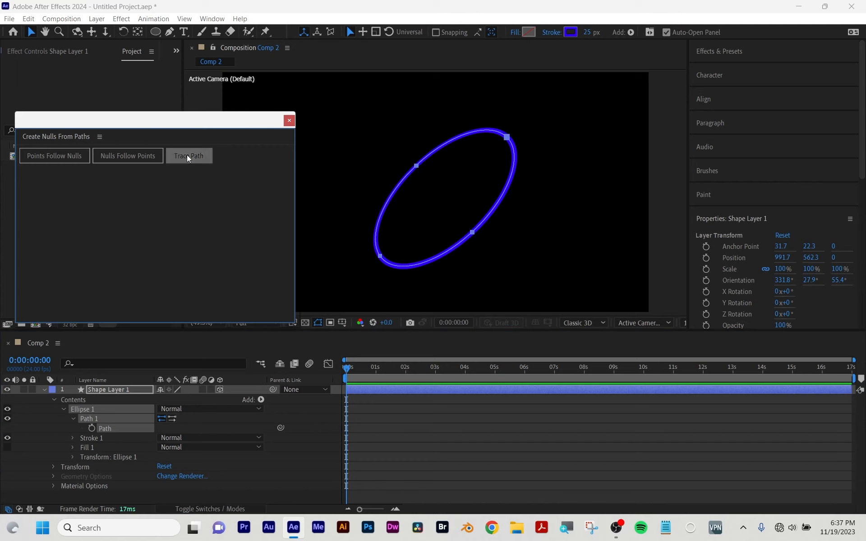
left_click(187, 155)
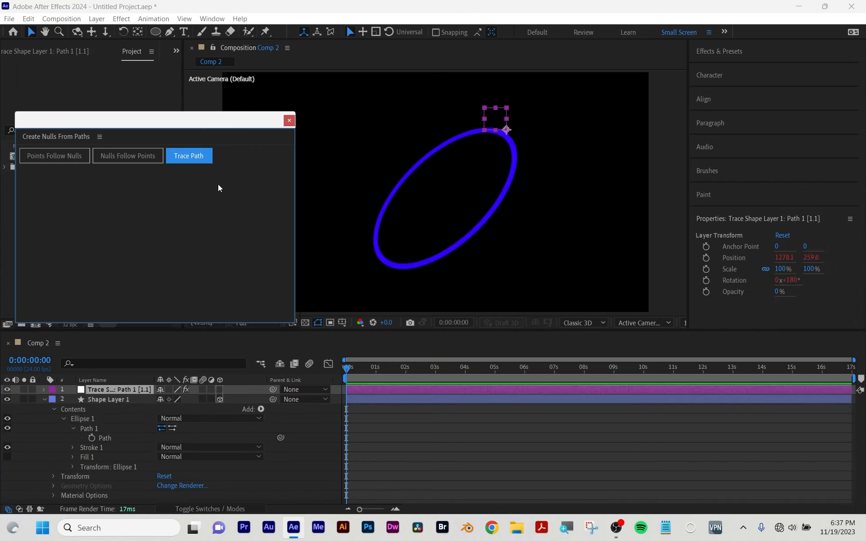
left_click(290, 121)
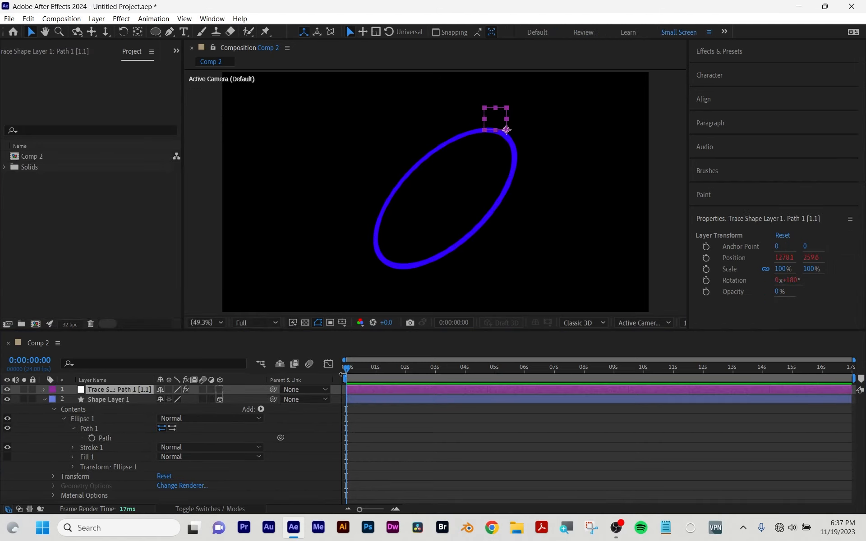
Step: Scrub to 0:00:03:21 to follow the trace null, and examine its Progress keyframes and looping expression
left_click_drag(350, 372, 462, 369)
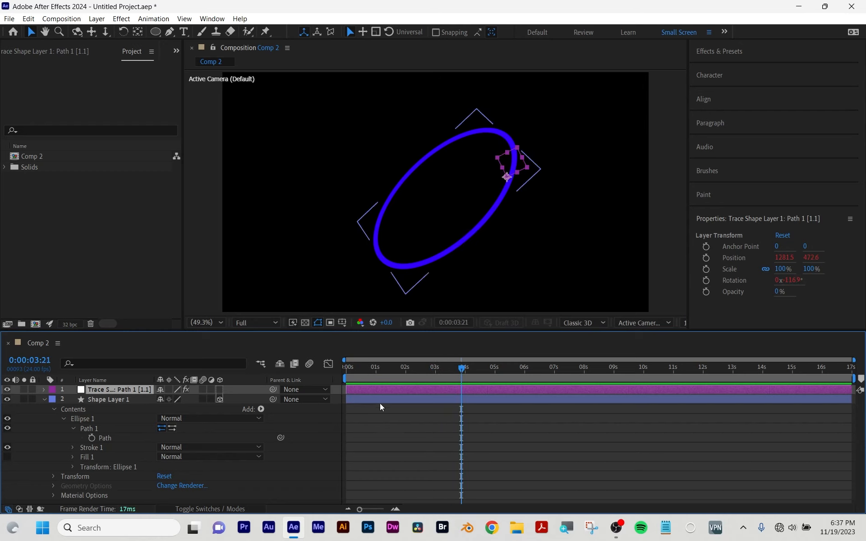
key("u")
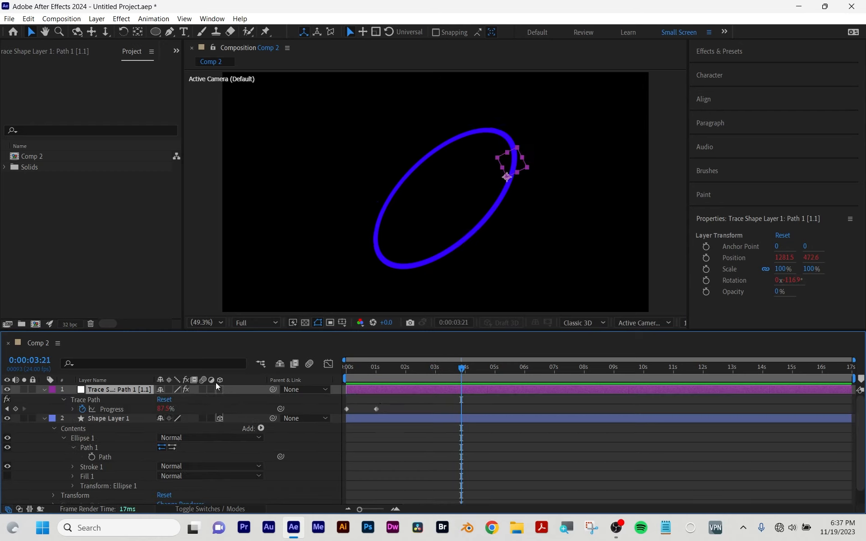
left_click(112, 409)
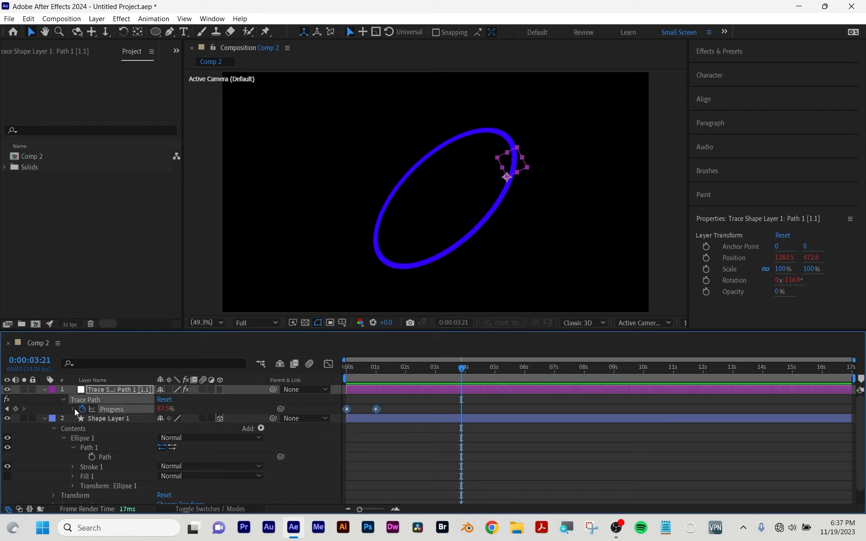
left_click(73, 408)
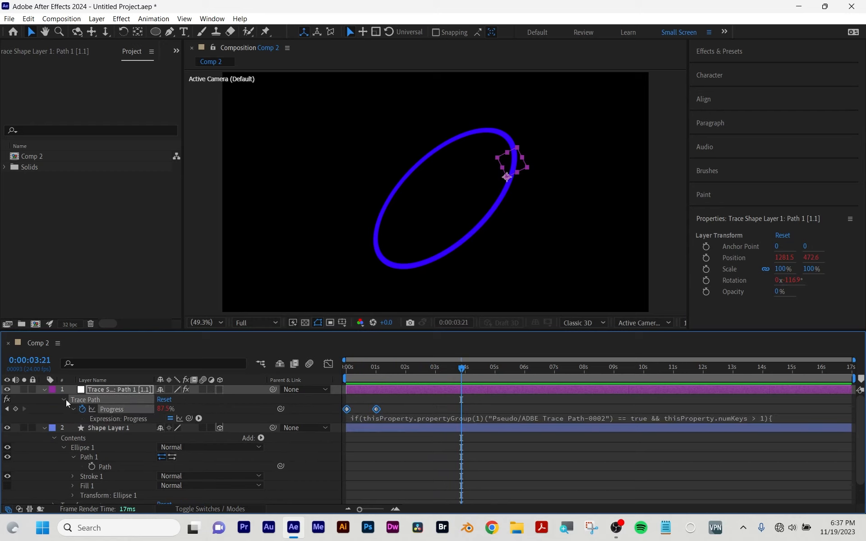
left_click(414, 417)
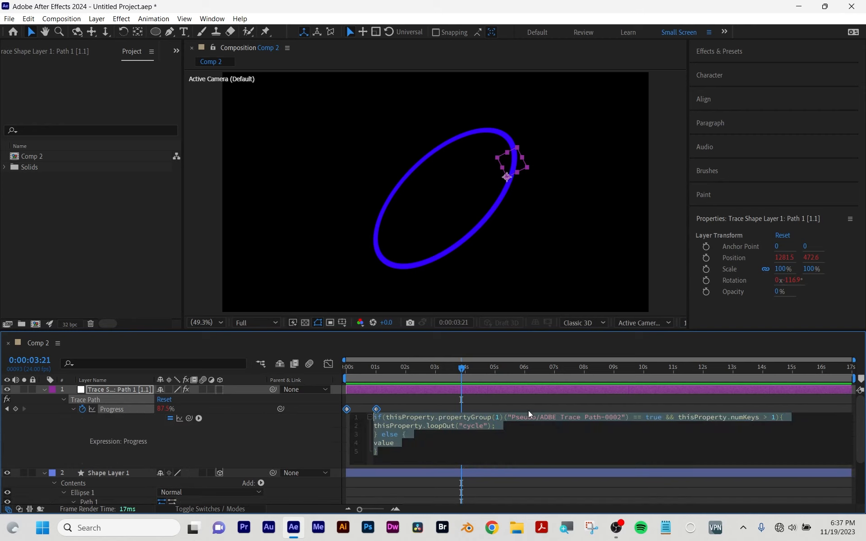
left_click(436, 426)
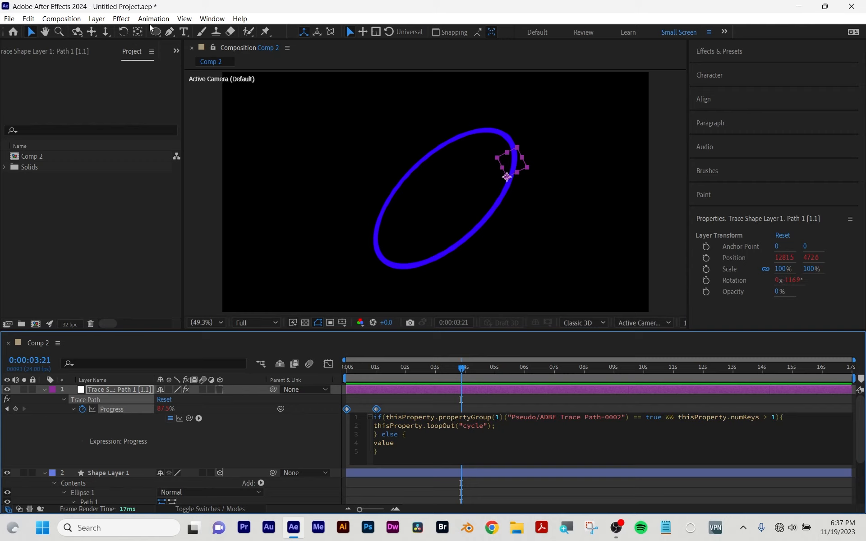
left_click(526, 103)
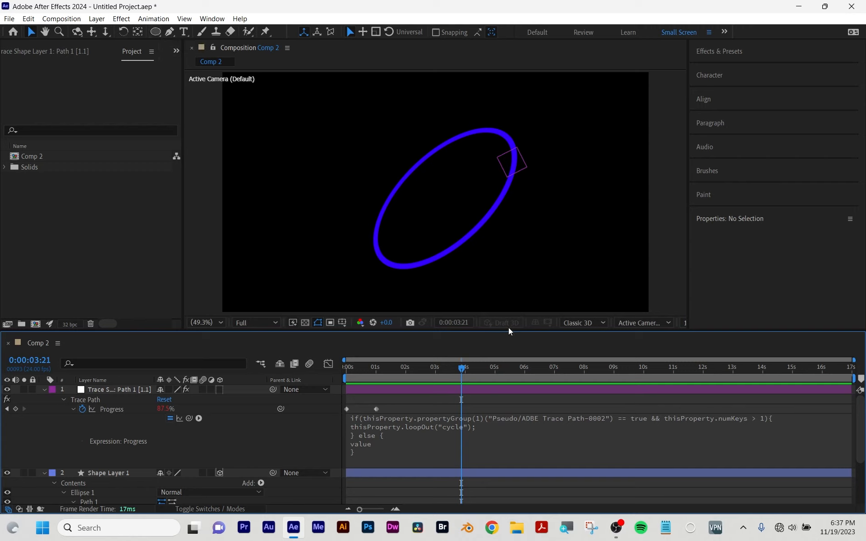
Step: Draw a small circle beside the tilted ellipse on a new shape layer and set its stroke to None
left_click(155, 32)
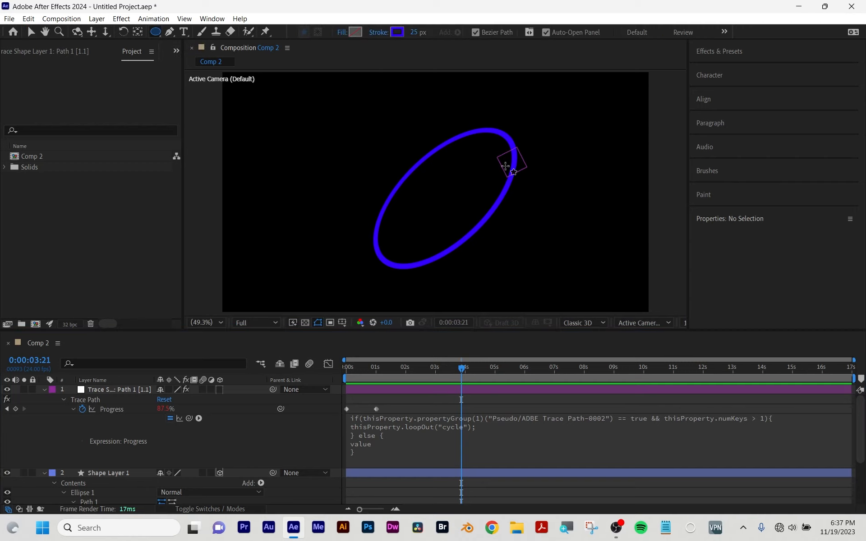
left_click_drag(513, 164, 546, 196)
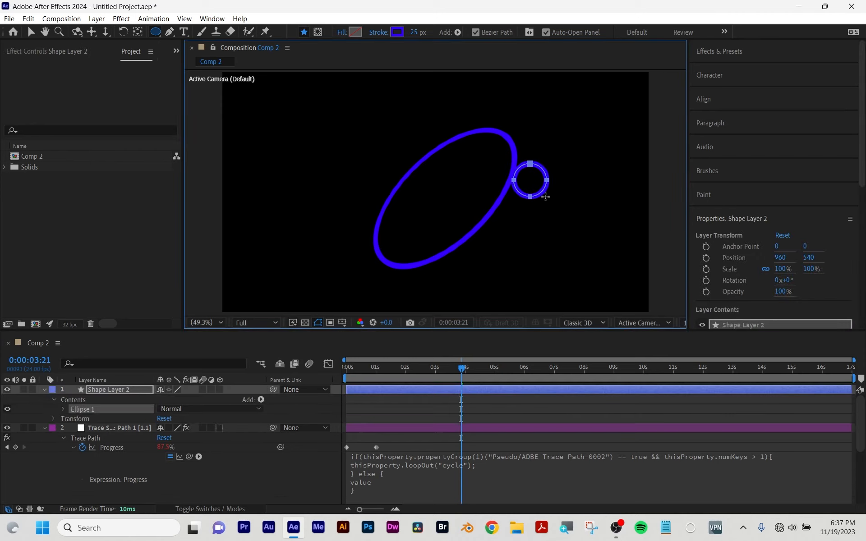
left_click(379, 32)
left_click(511, 200)
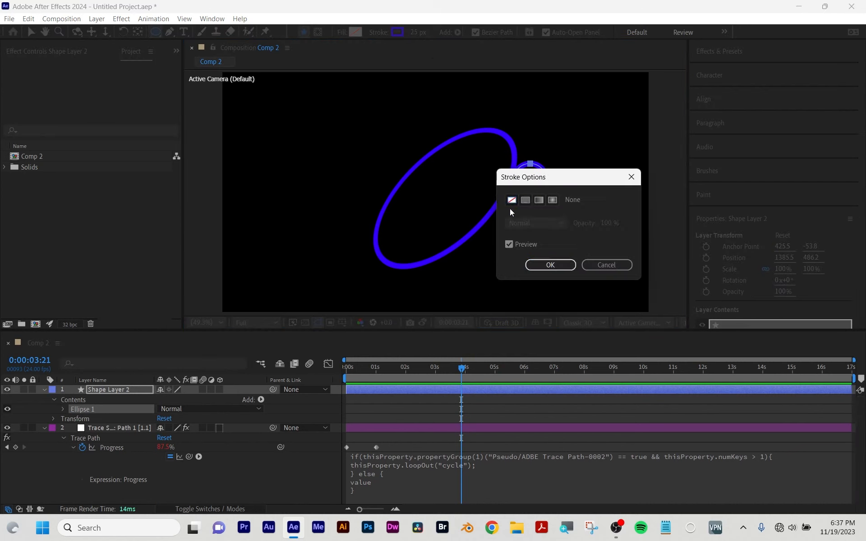
left_click(549, 265)
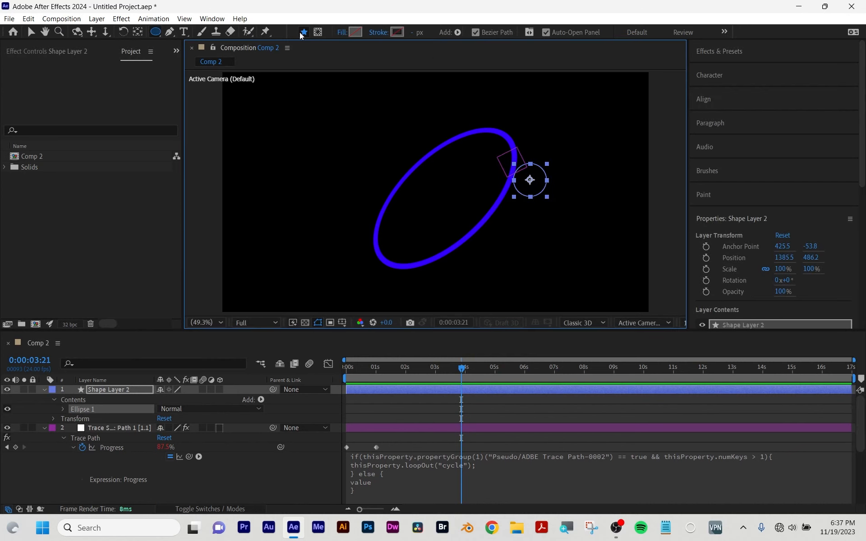
Step: Set the small circle's fill to a solid colour and move the circle onto the trace null at the ellipse's edge
left_click(340, 32)
left_click(525, 200)
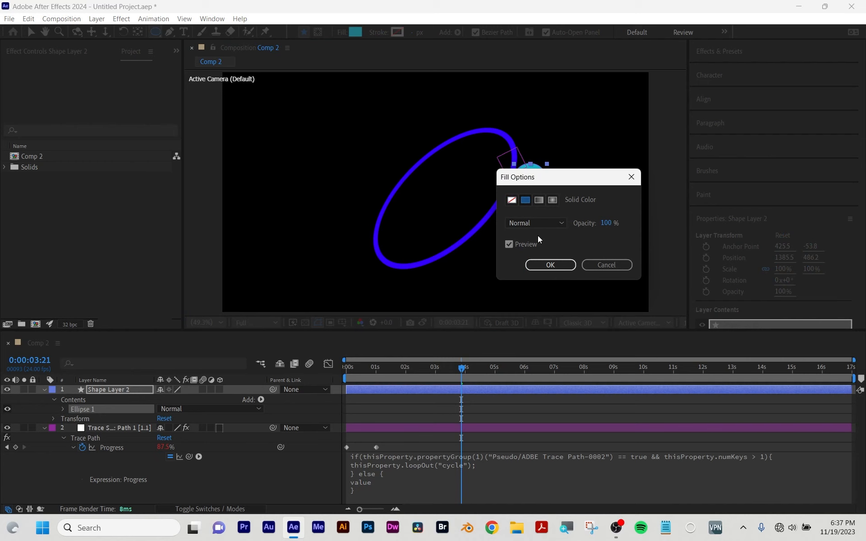
left_click(550, 265)
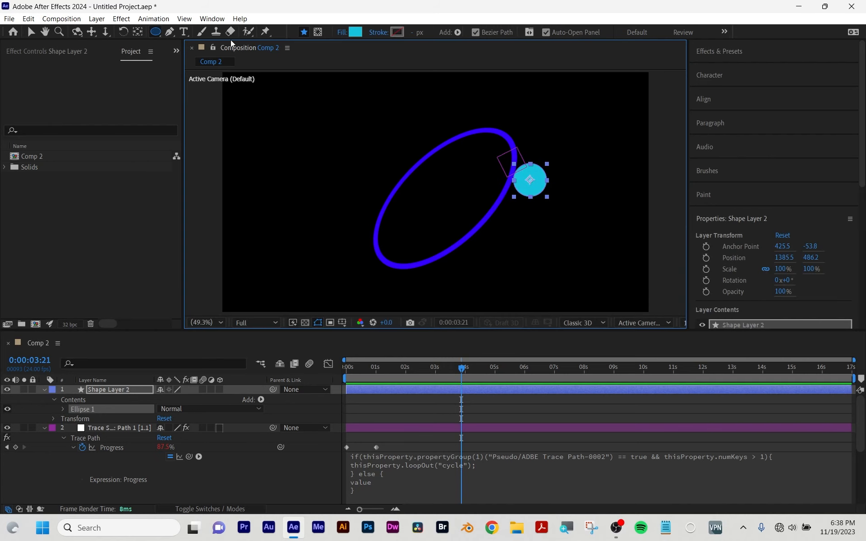
left_click(31, 31)
left_click_drag(544, 190, 526, 170)
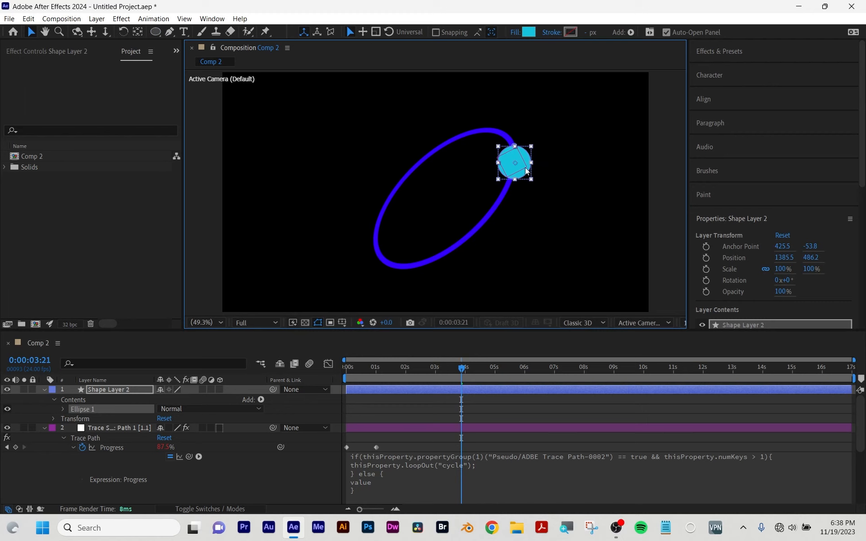
Step: Rename the circle's layer as orb and collapse the properties of all three layers
left_click(44, 390)
left_click(124, 389)
key("Return")
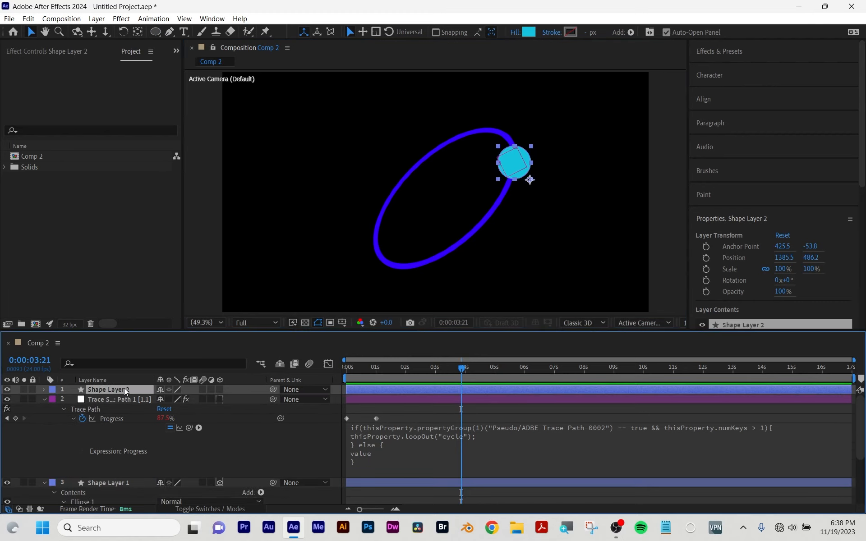
type("orb")
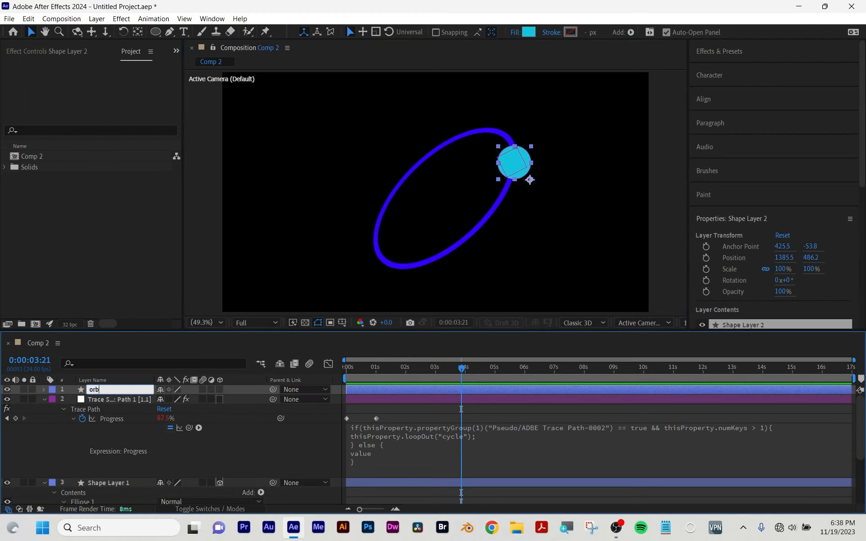
key("Return")
left_click(45, 397)
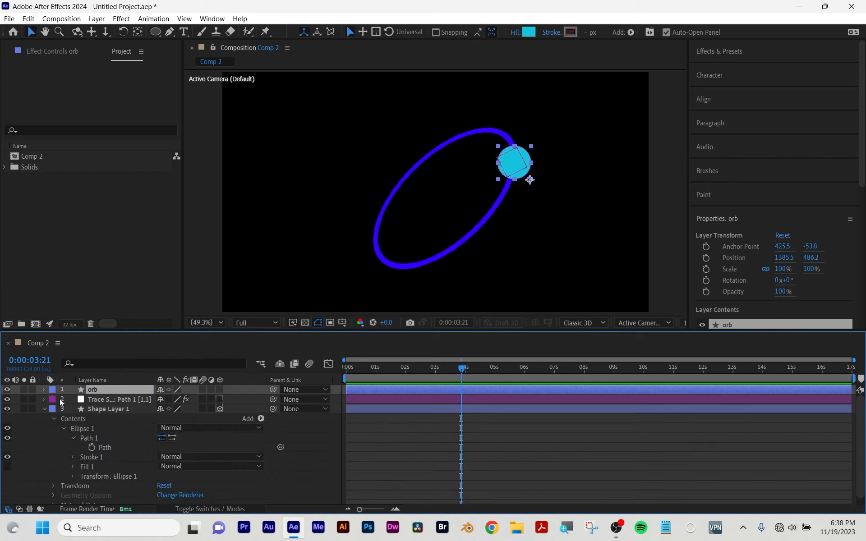
left_click(121, 397)
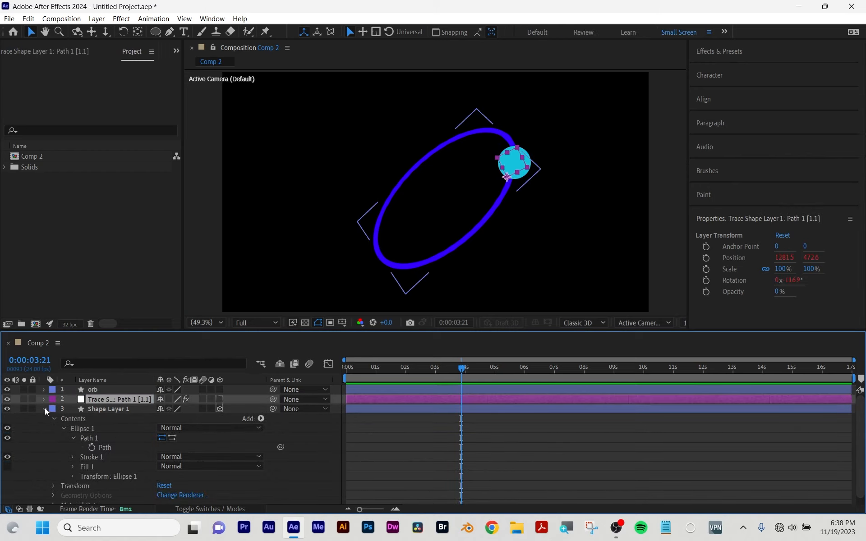
left_click(45, 408)
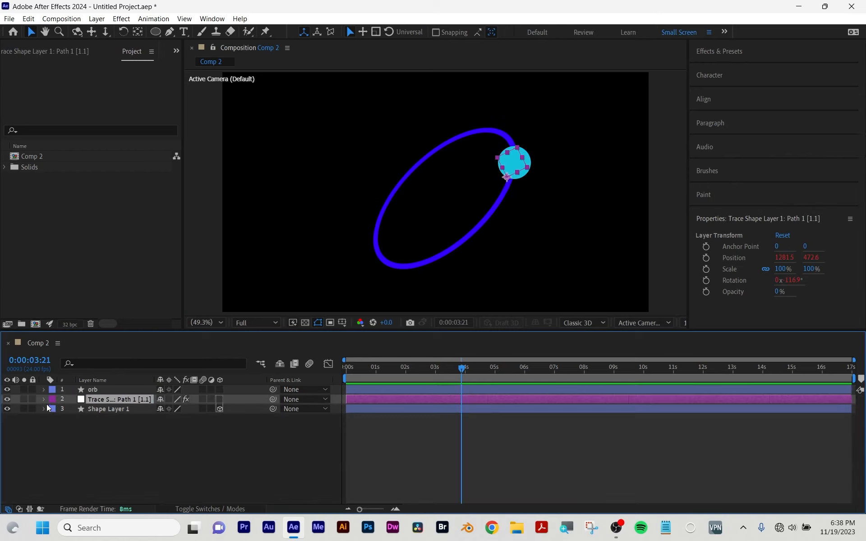
Step: Parent the orb layer to the Trace Shape Layer 1: Path 1 null and scrub to 0:00:03:08 to check its motion along the ellipse
left_click(90, 390)
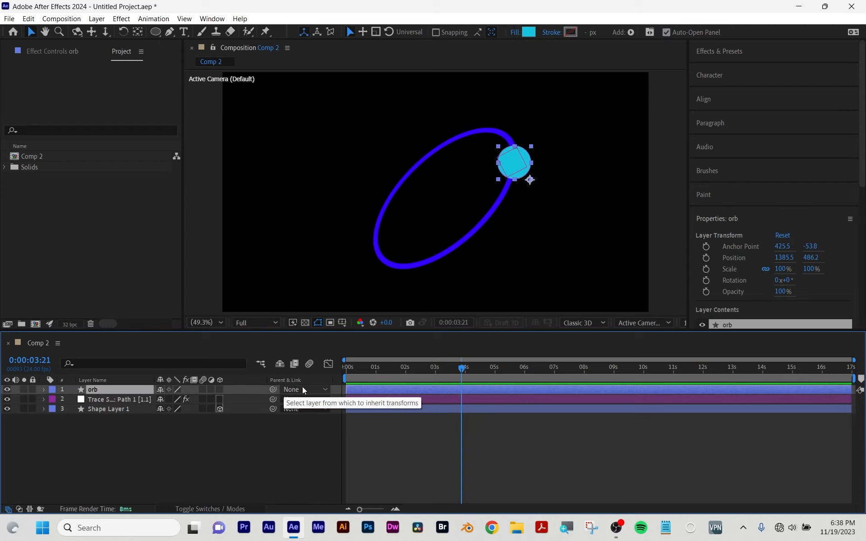
left_click_drag(271, 390, 123, 399)
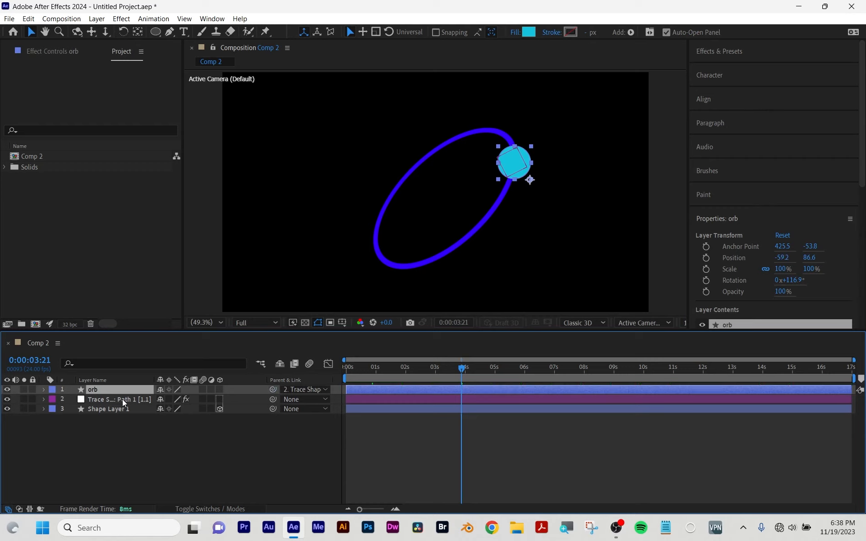
left_click(320, 391)
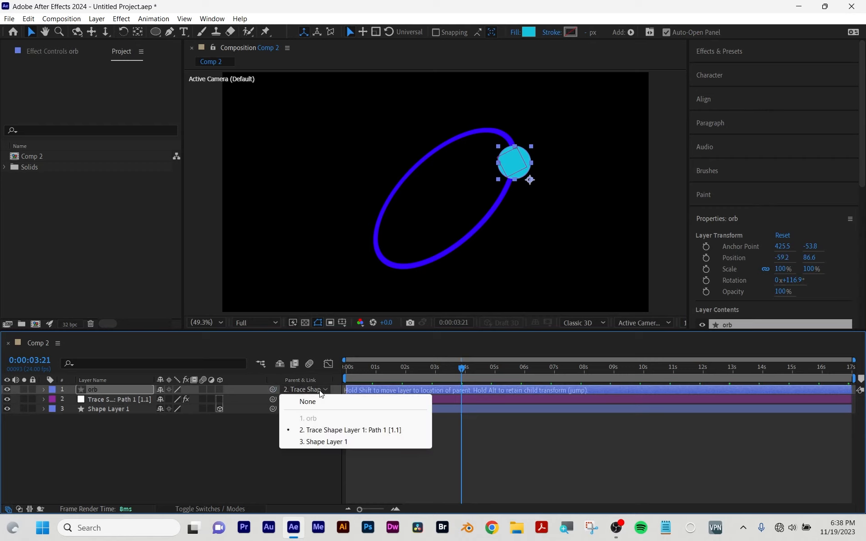
left_click(313, 431)
mouse_move(462, 367)
left_mouse_down()
mouse_move(375, 377)
mouse_move(448, 372)
left_mouse_up()
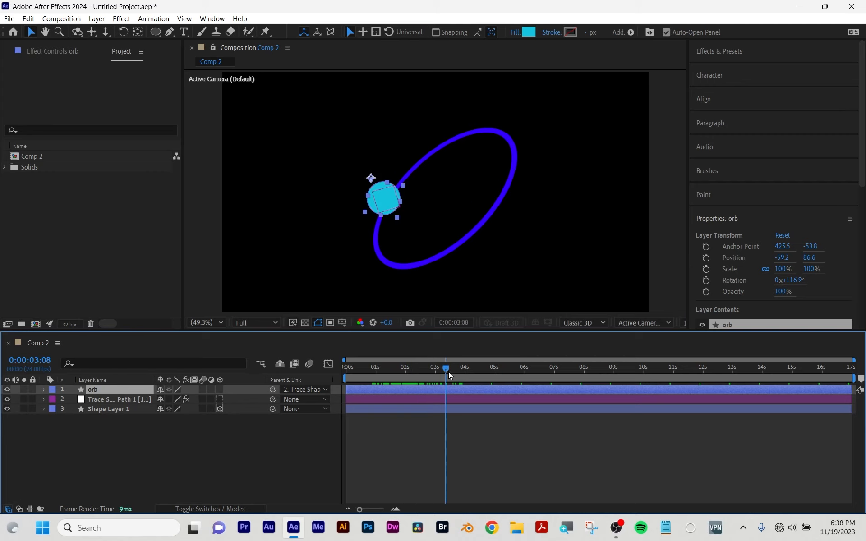
left_click(406, 435)
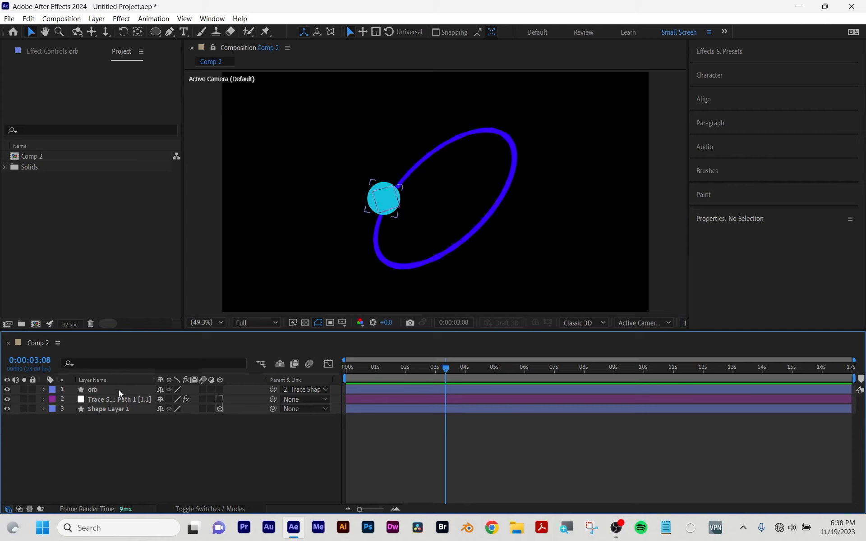
Step: Review the setup's layers, Shape Layer 1's Path property and where the Create Nulls From Paths script is found
left_click_drag(99, 428, 103, 388)
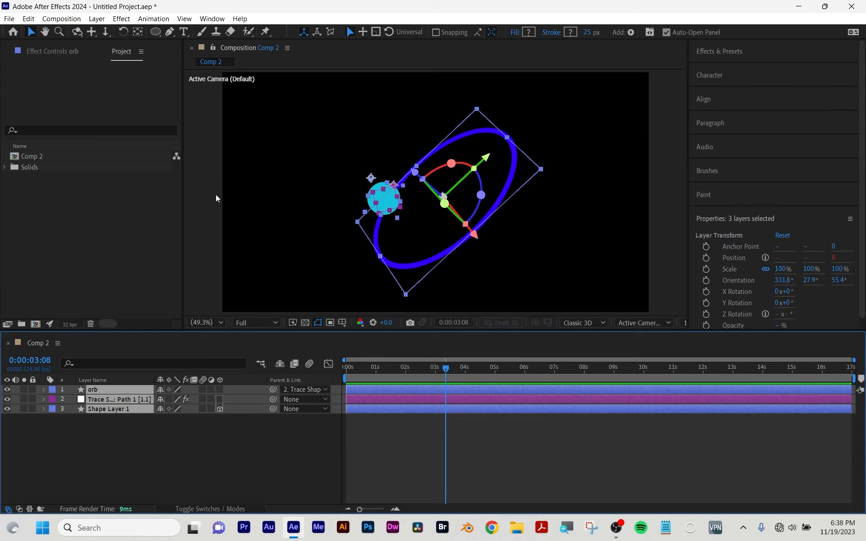
left_click(226, 422)
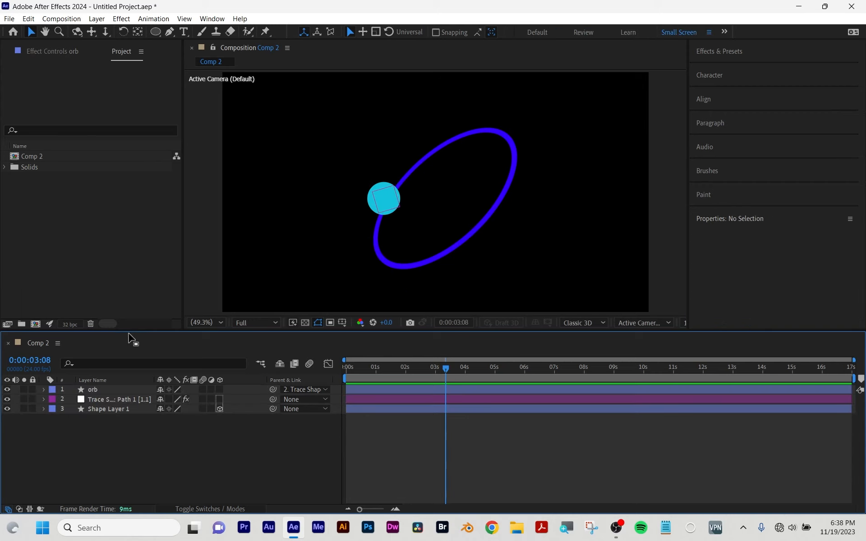
left_click(95, 408)
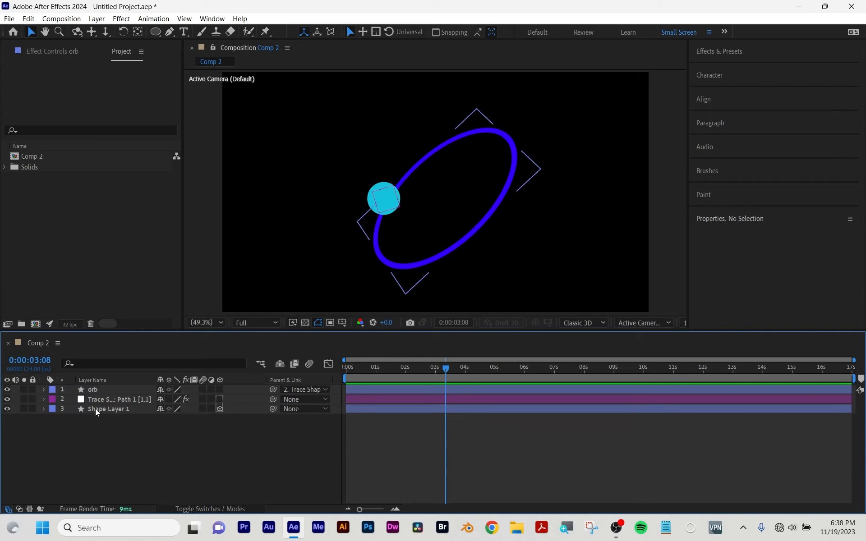
left_click(44, 409)
left_click(105, 441)
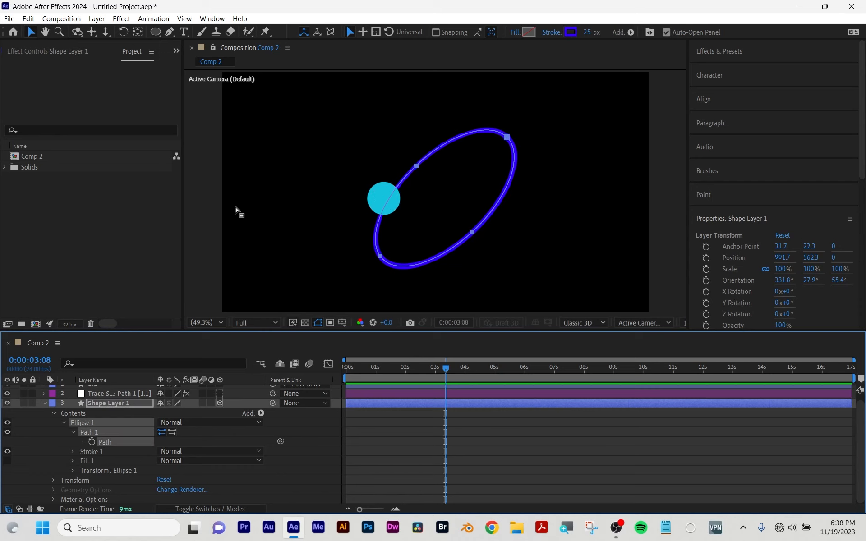
left_click(225, 20)
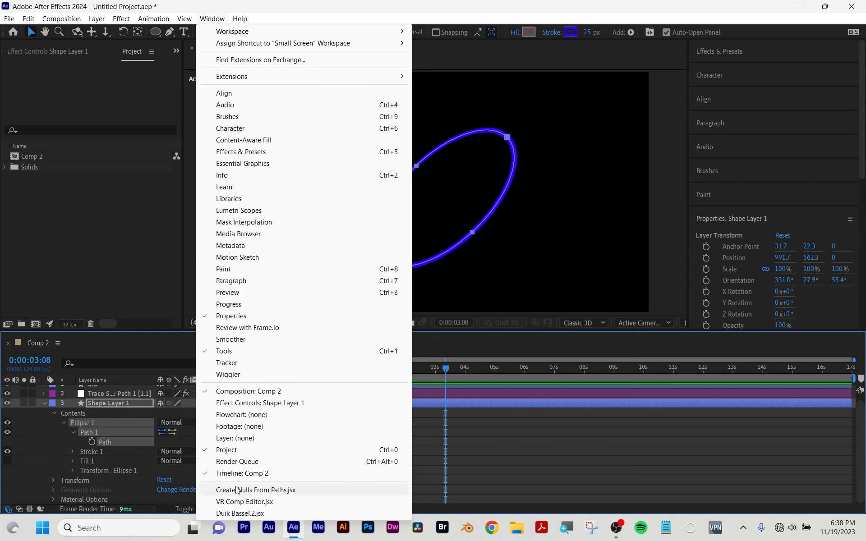
left_click(445, 466)
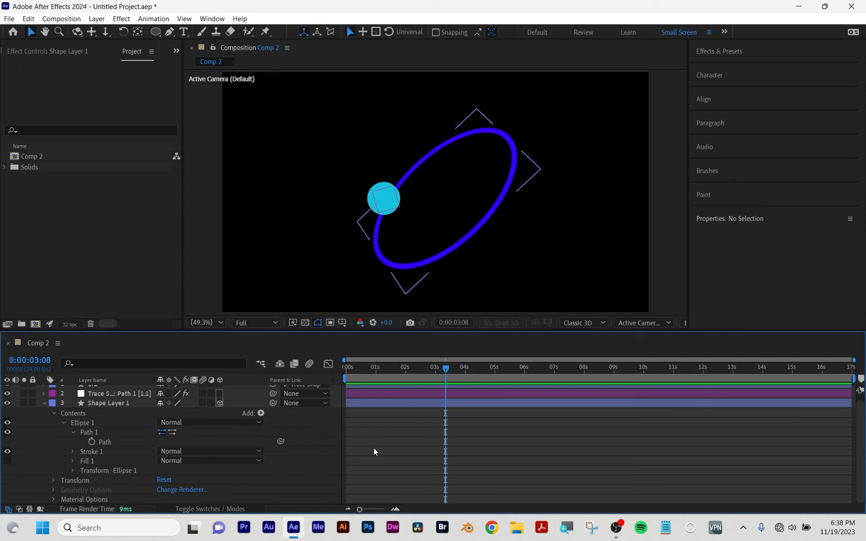
Step: Delete all layers from Comp 2
left_click_drag(374, 448, 392, 369)
left_click(99, 403)
key("ctrl+a")
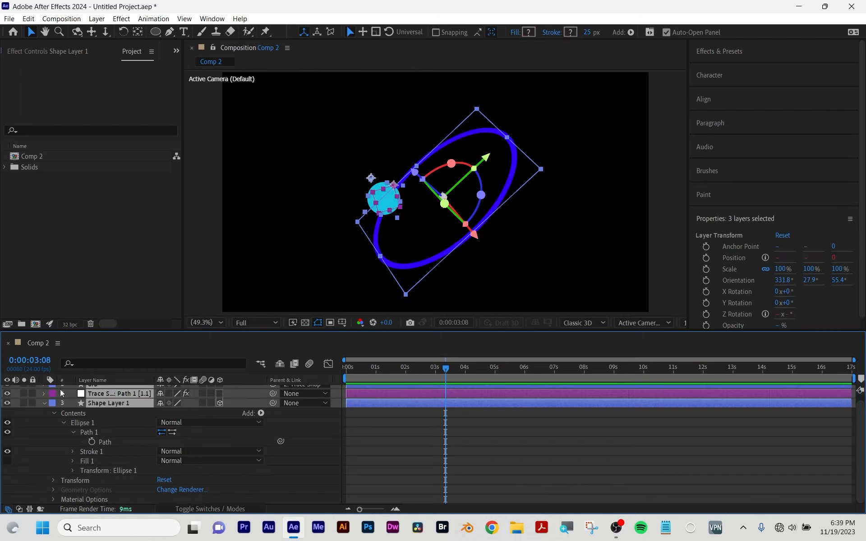
key("Delete")
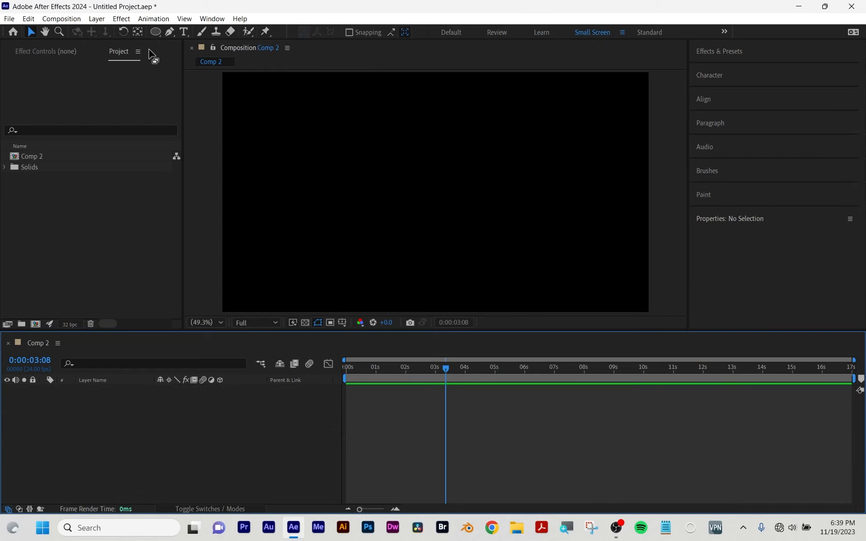
Step: Draw a large filled circle on a new shape layer and move it to about the centre of the composition
left_click(156, 32)
left_click_drag(391, 154, 512, 263)
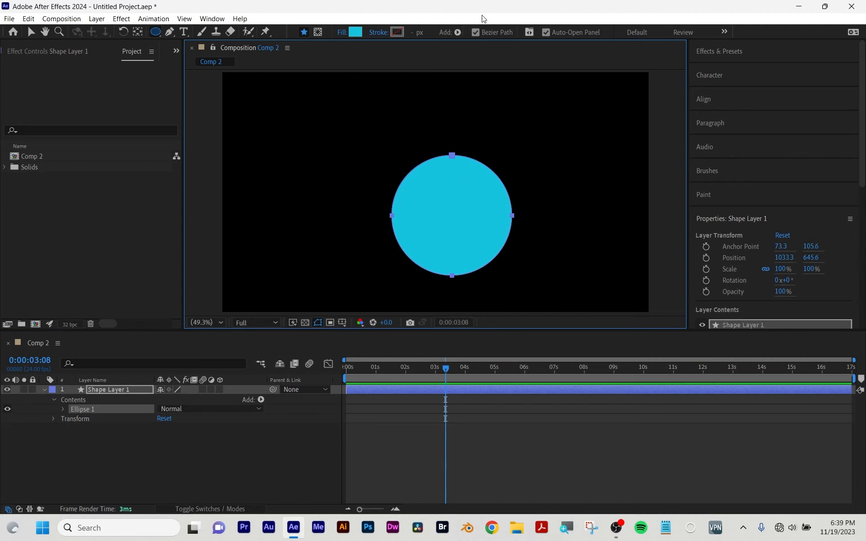
left_click(31, 33)
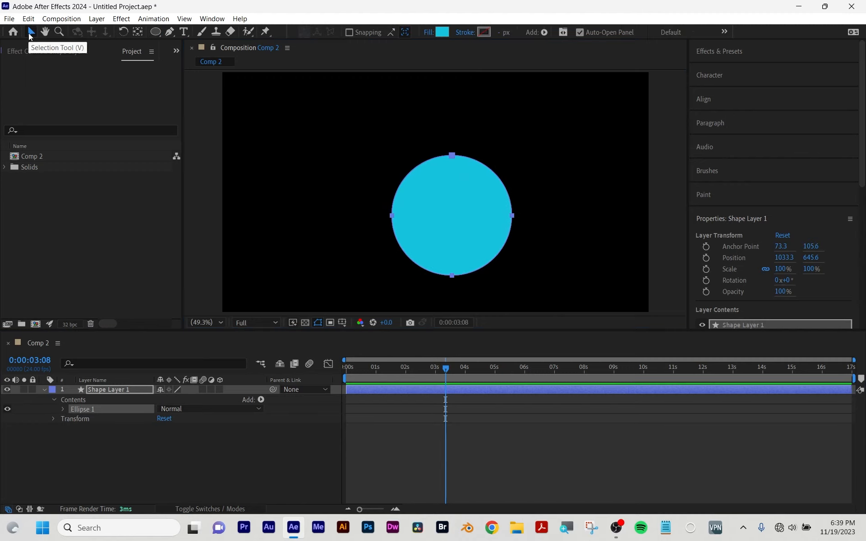
left_click(464, 188)
left_click_drag(463, 188, 438, 156)
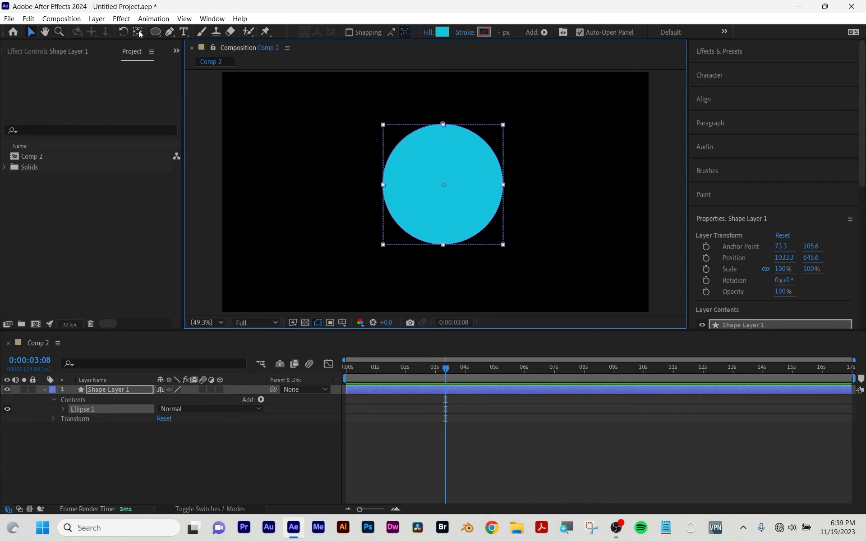
left_click(156, 32)
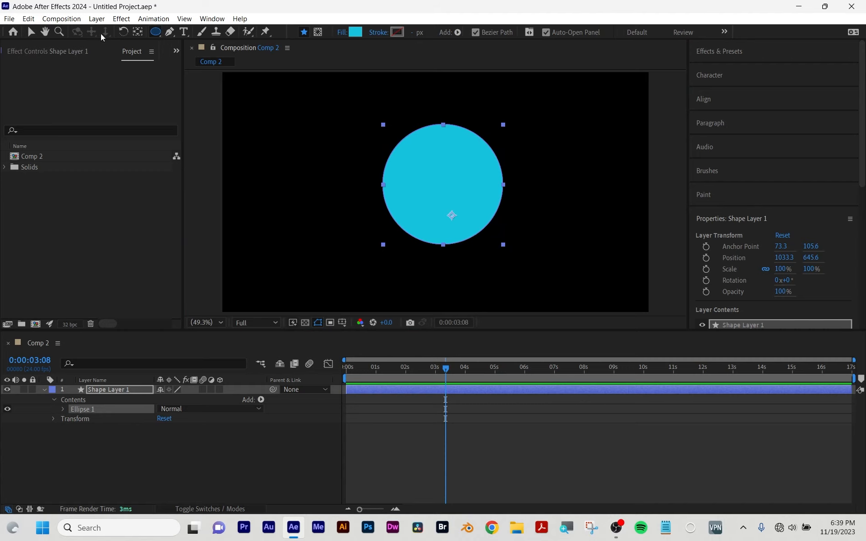
left_click(30, 31)
Step: Expand Ellipse 1 down to Path 1 and select its Path property
left_click(62, 409)
left_click(62, 409)
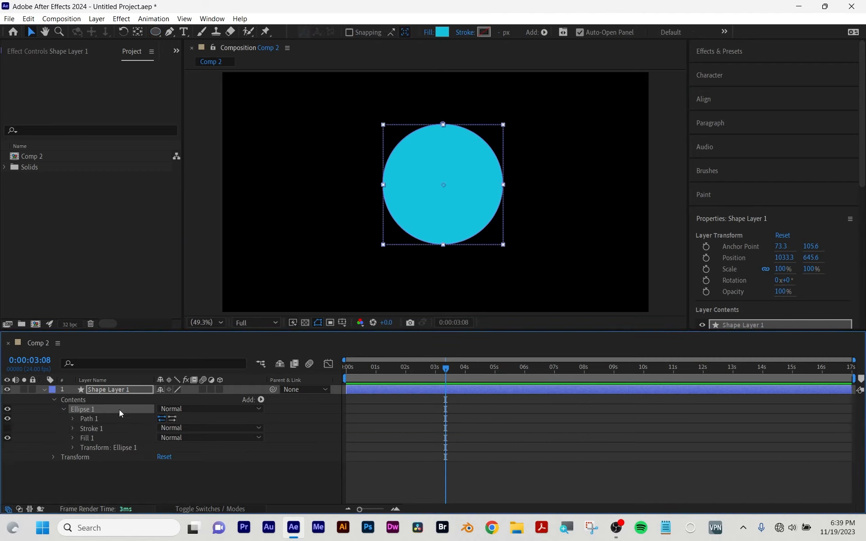
left_click(88, 420)
left_click(72, 418)
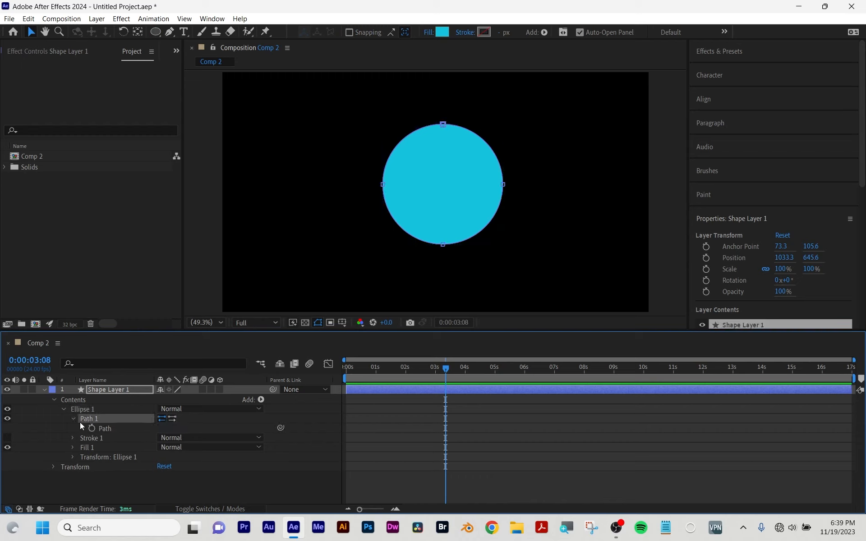
left_click(107, 428)
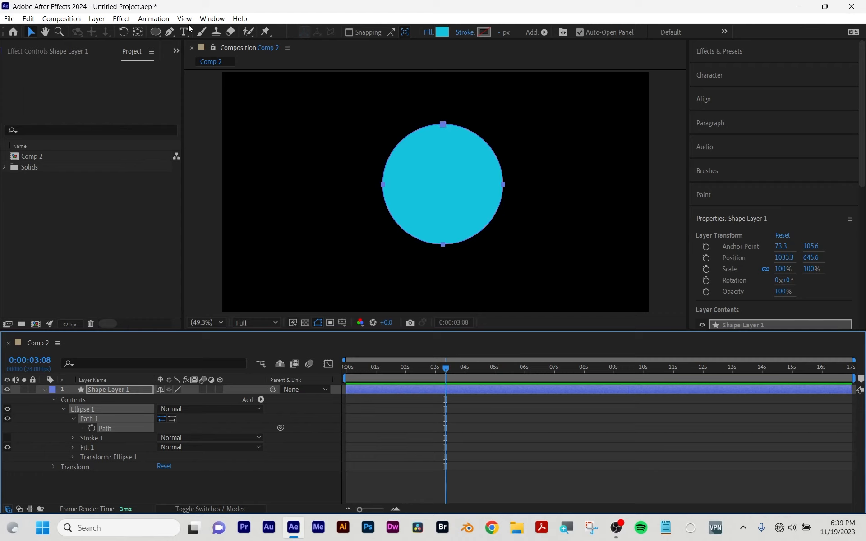
Step: Run Points Follow Nulls from the Create Nulls From Paths script on the circle's path, then close the script window
left_click(213, 21)
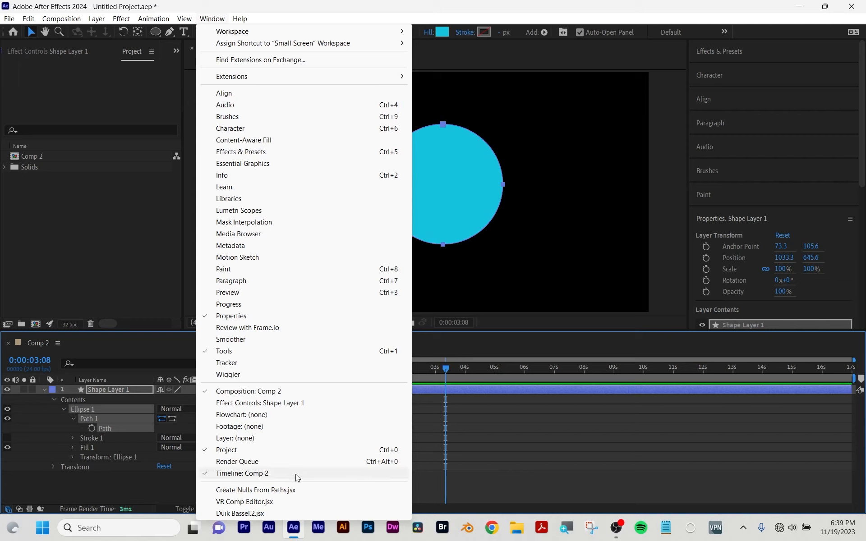
left_click(310, 494)
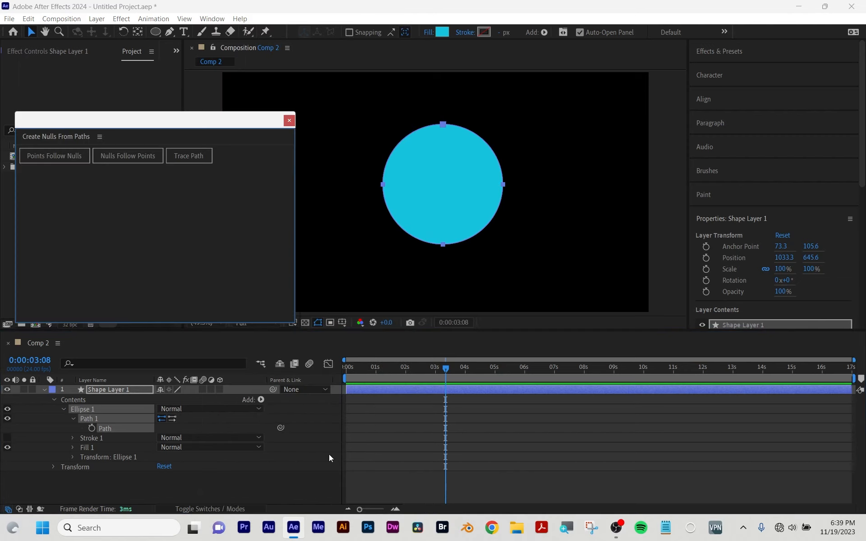
left_click(51, 157)
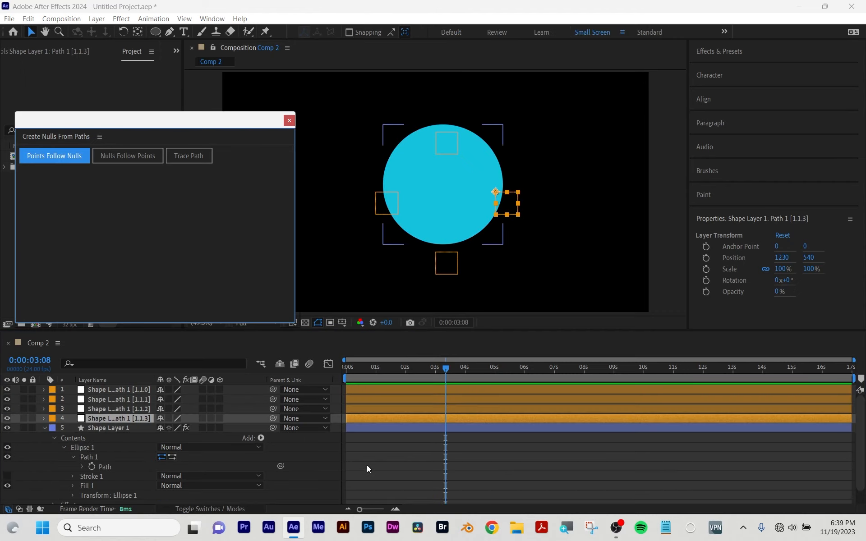
left_click(373, 439)
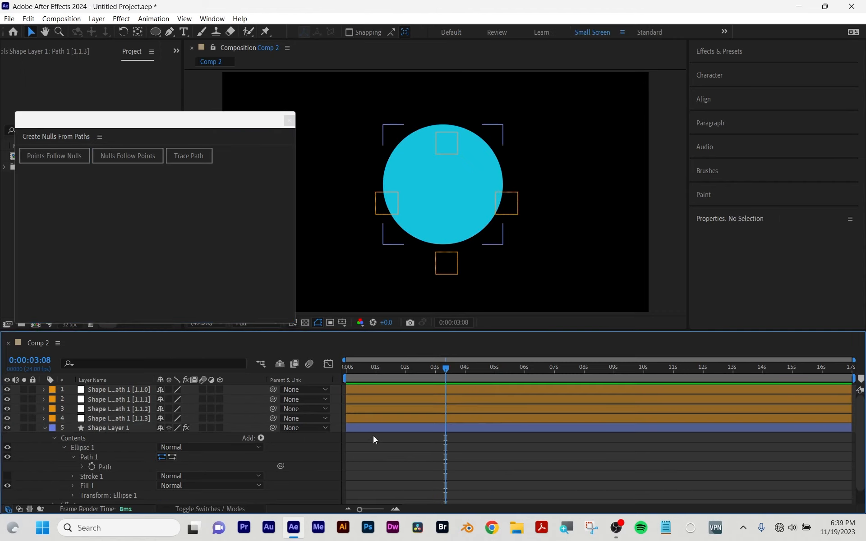
left_click(289, 121)
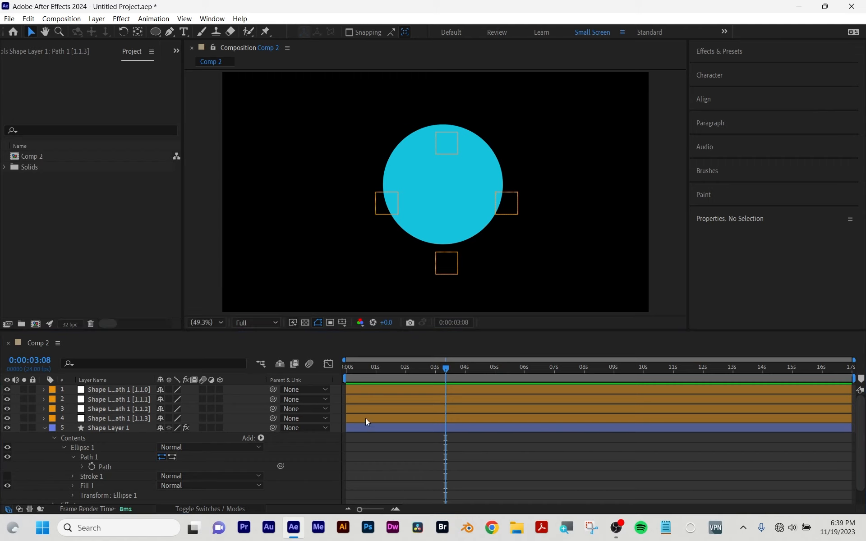
Step: Collapse Shape Layer 1 and rename the null controlling the circle's uppermost point as top
left_click(44, 427)
left_click(114, 387)
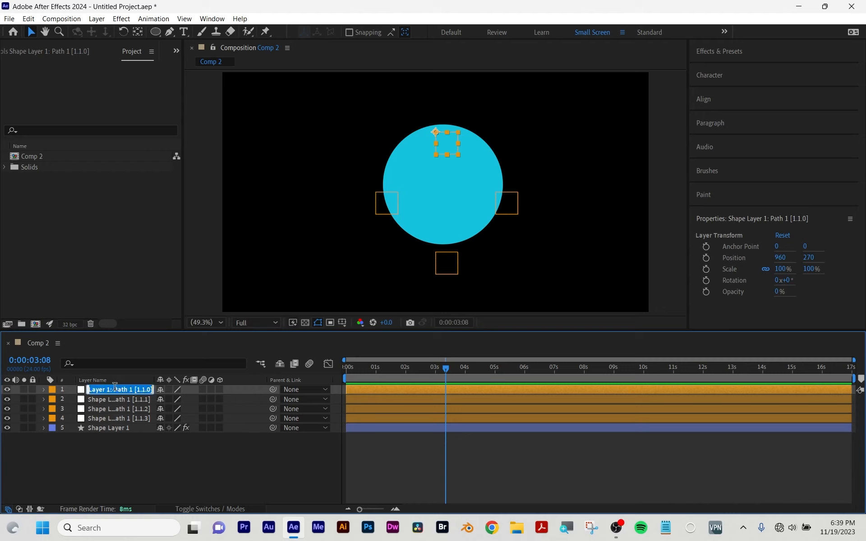
key("Return")
type("top")
key("Return")
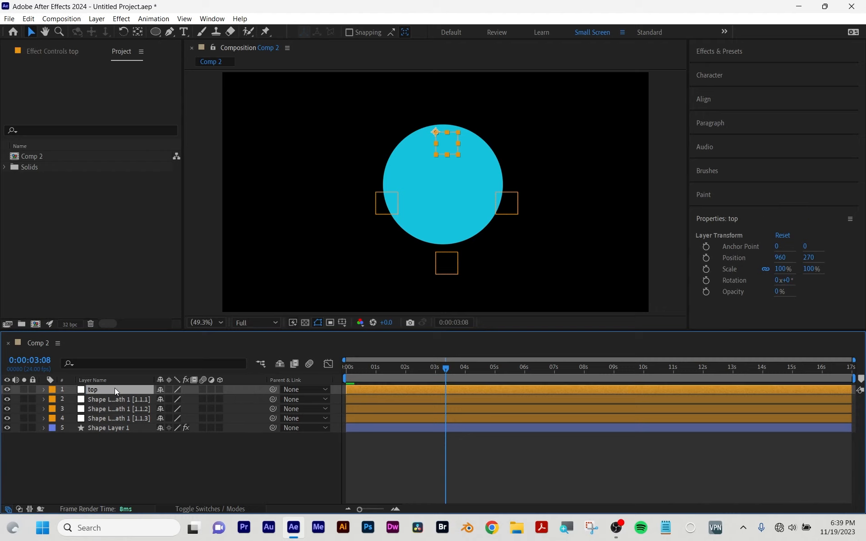
Step: Rename the three remaining nulls left, btm and rt according to the circle points they control
left_click(108, 399)
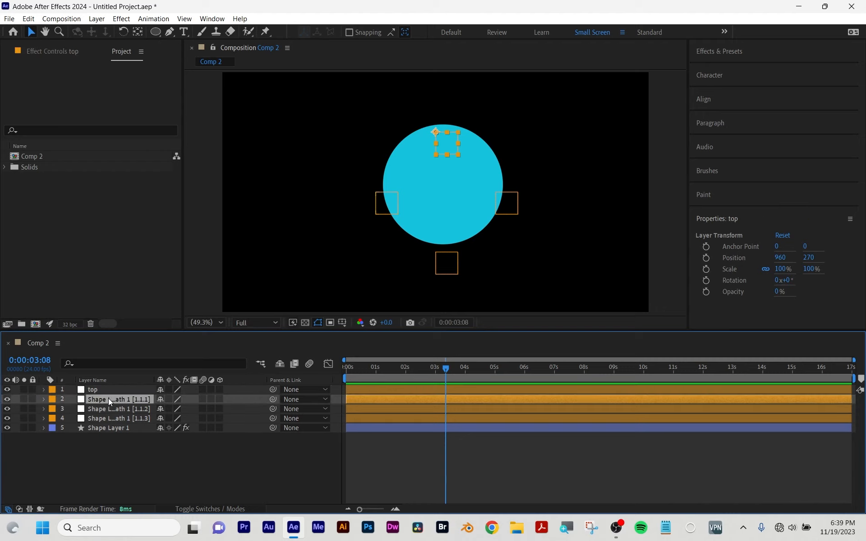
key("Return")
type("left")
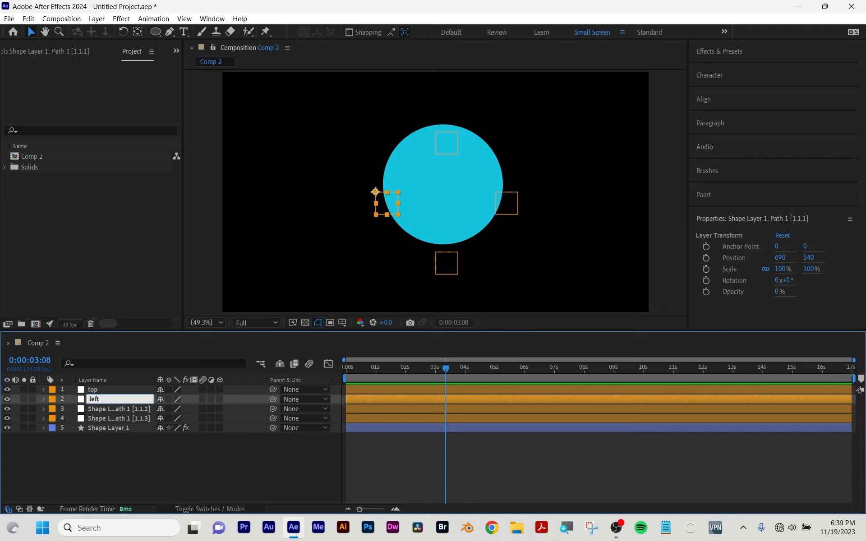
key("Return")
left_click(109, 408)
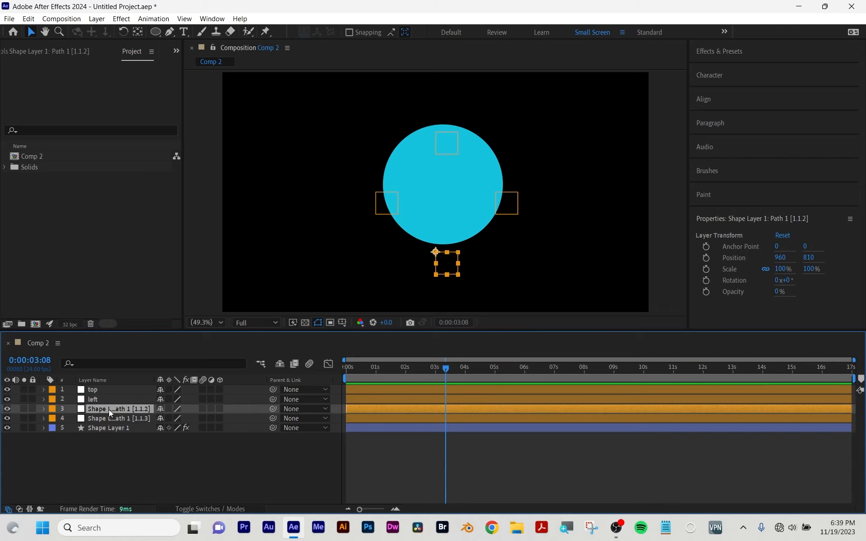
key("Return")
type("btm")
key("Return")
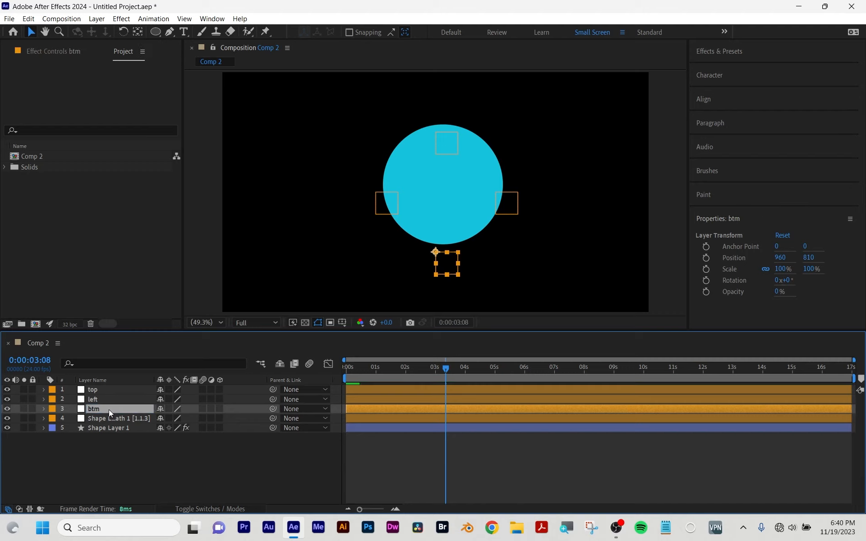
left_click(110, 418)
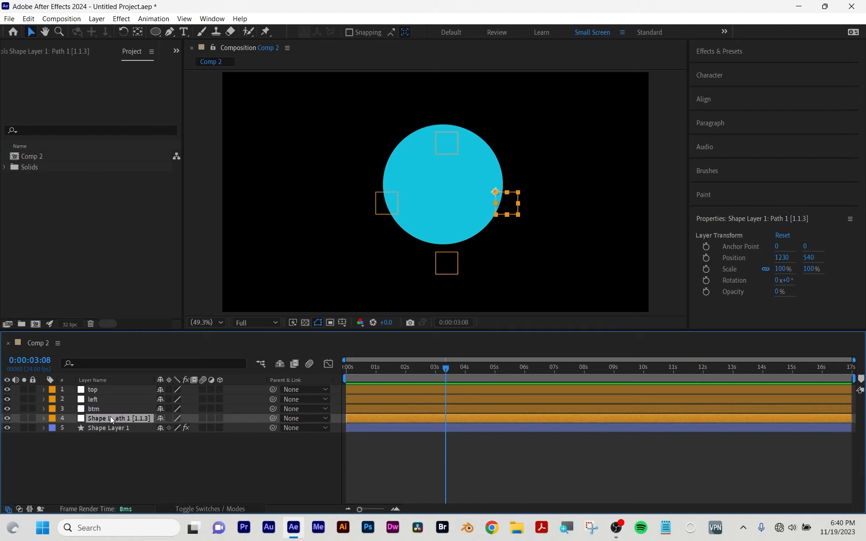
key("Return")
type("rt")
key("Return")
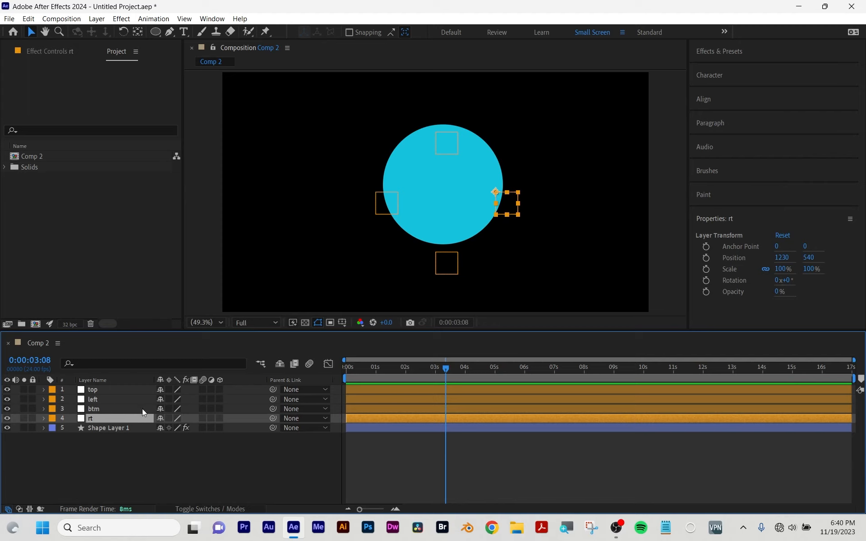
Step: Chain the nulls by parenting rt to btm, btm to left, and left to top
left_click(93, 389)
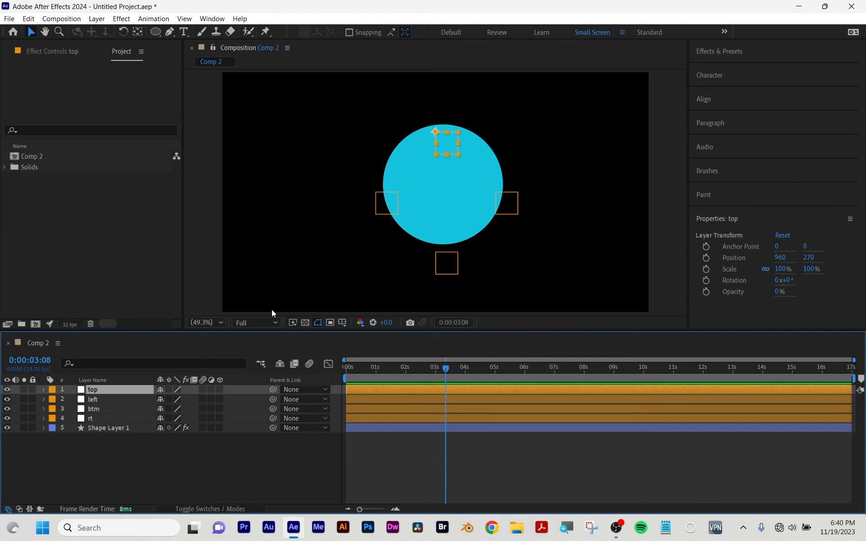
left_click(91, 418)
left_click_drag(273, 418, 106, 408)
left_click(99, 409)
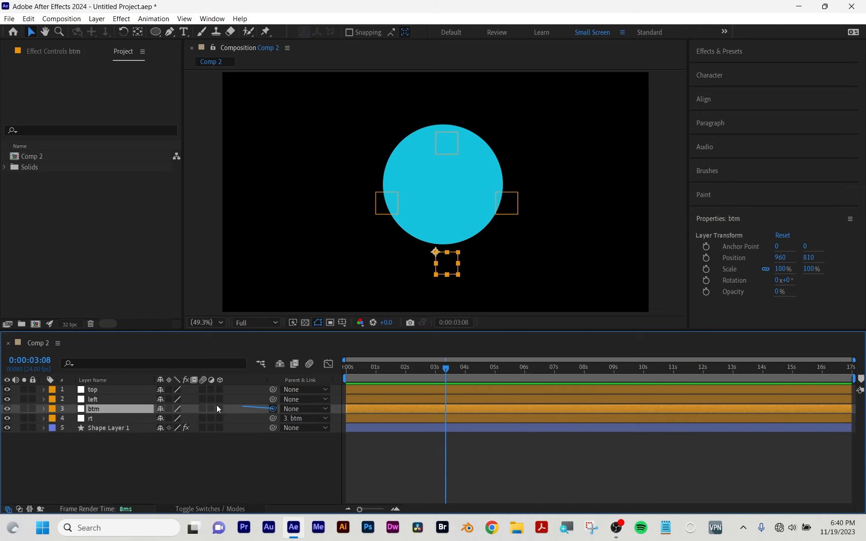
left_click_drag(216, 405, 95, 399)
left_click(96, 399)
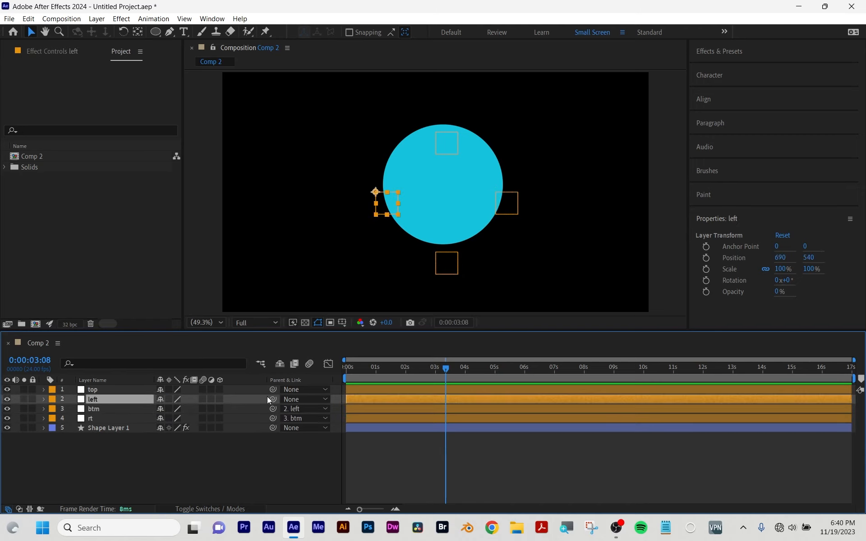
left_click_drag(272, 399, 94, 390)
left_click(111, 459)
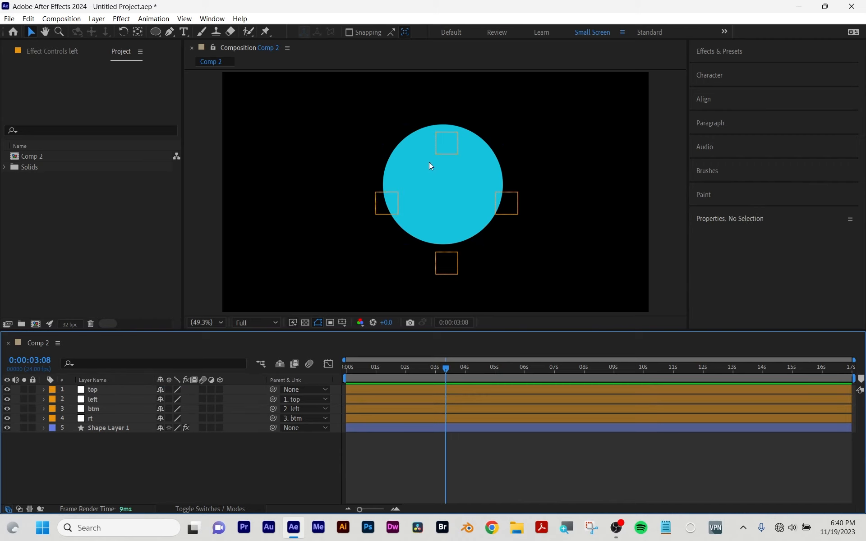
Step: Reveal the top null's Position, try shifting its Y value to 262, and undo the shift
left_click(96, 390)
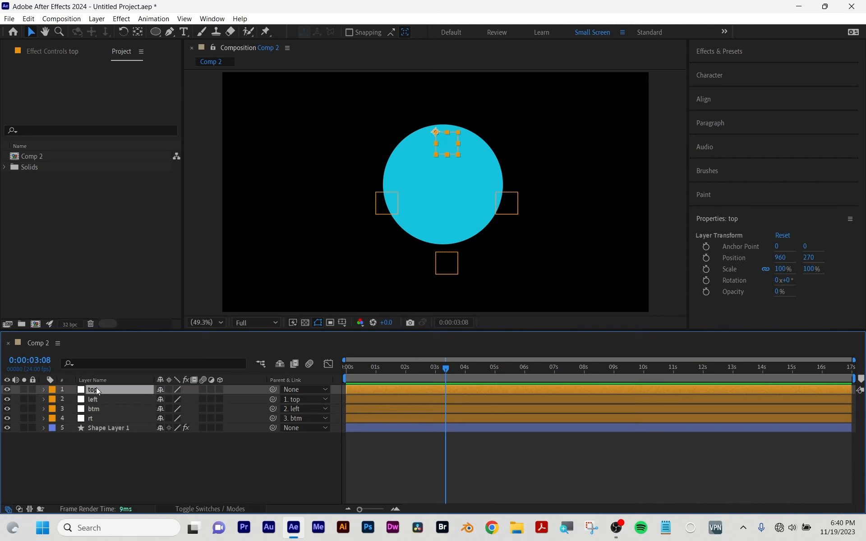
key("p")
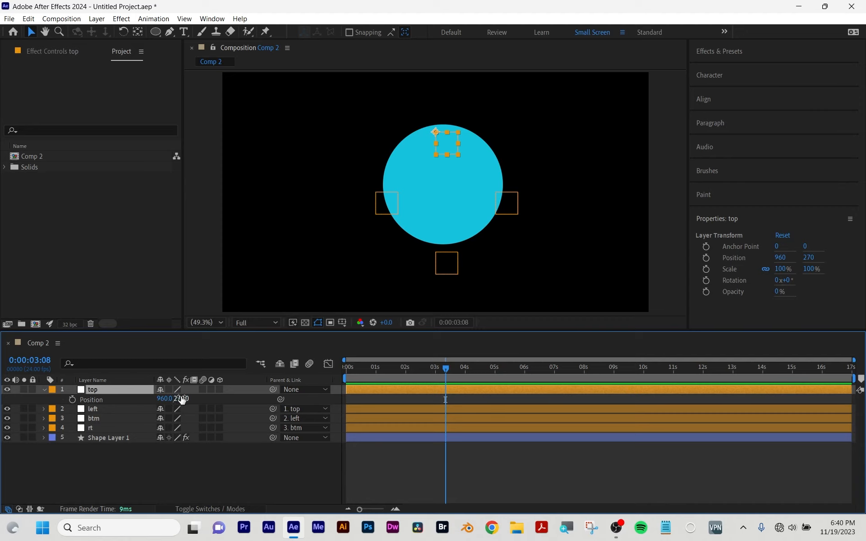
left_click_drag(184, 401, 175, 400)
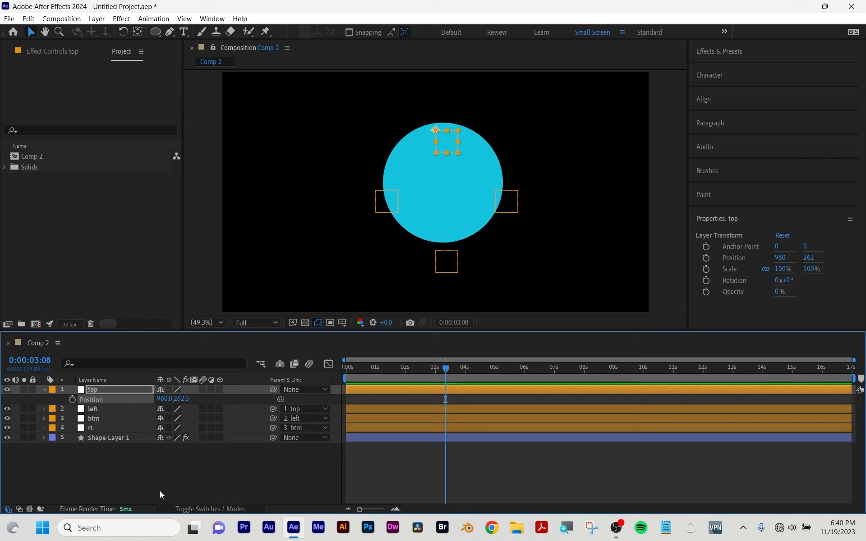
key("ctrl+z")
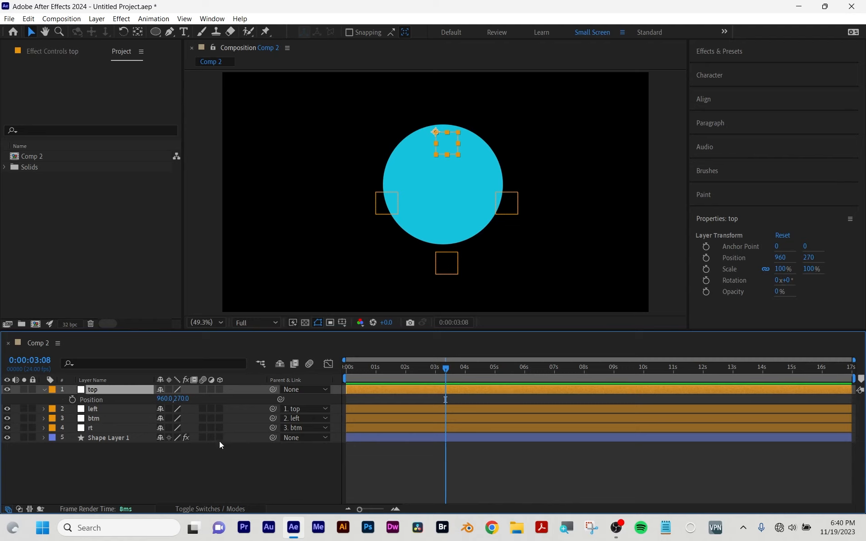
Step: Set the parent of the left, btm and rt nulls to None
left_click(302, 407)
left_click(304, 419)
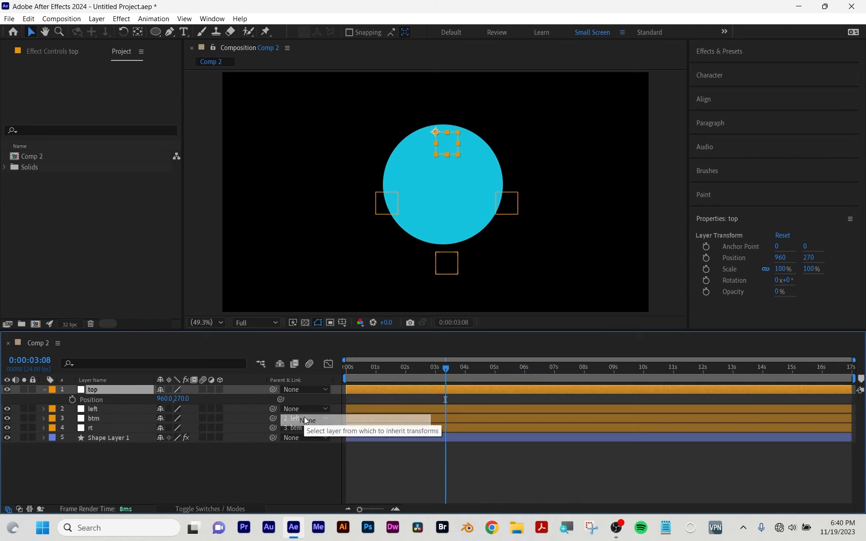
left_click(294, 418)
left_click(299, 431)
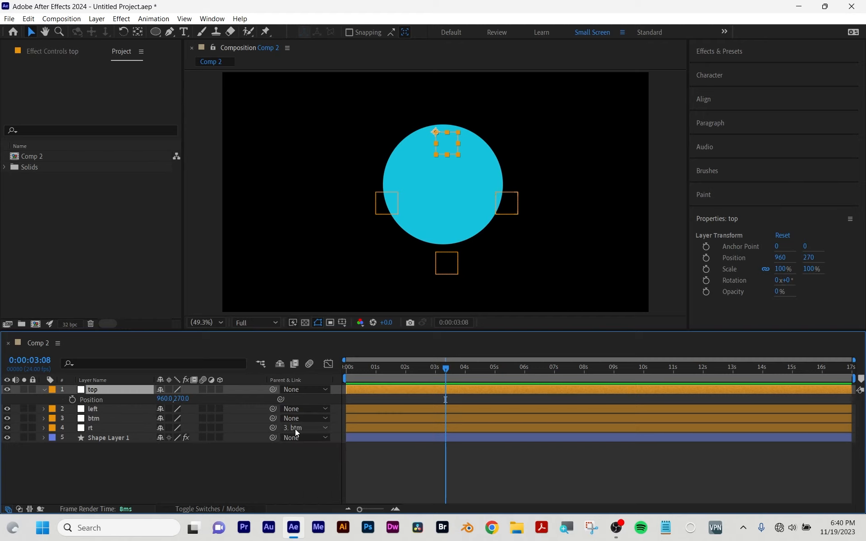
left_click(294, 429)
left_click(303, 440)
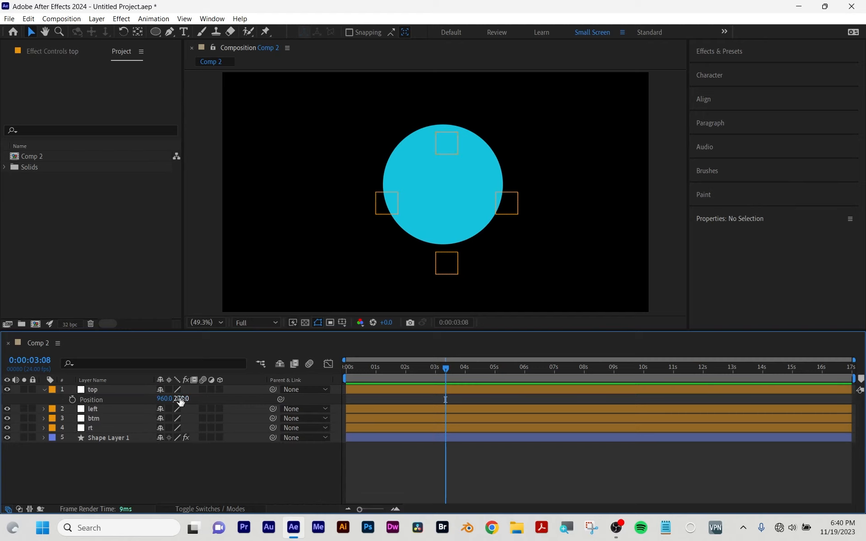
Step: Try moving the top null's Y position to 344 and to 286, undoing each move
left_click_drag(181, 398, 167, 459)
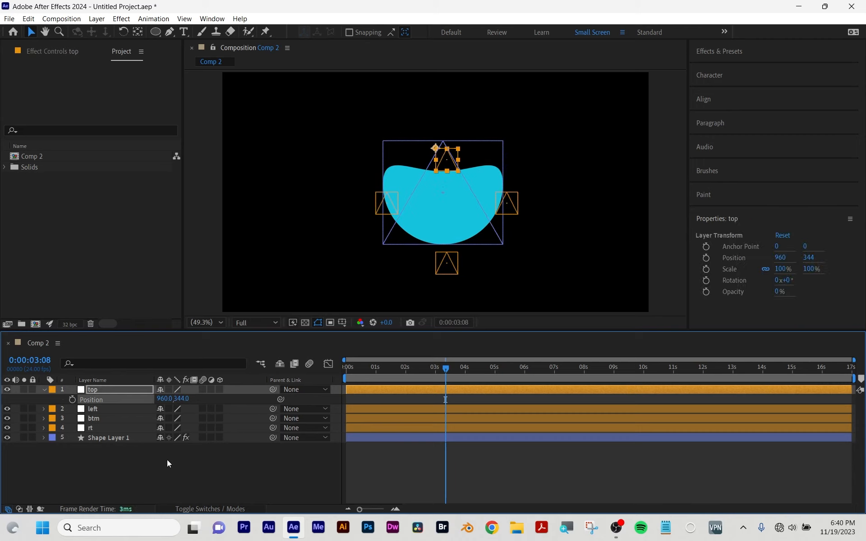
key("ctrl+z")
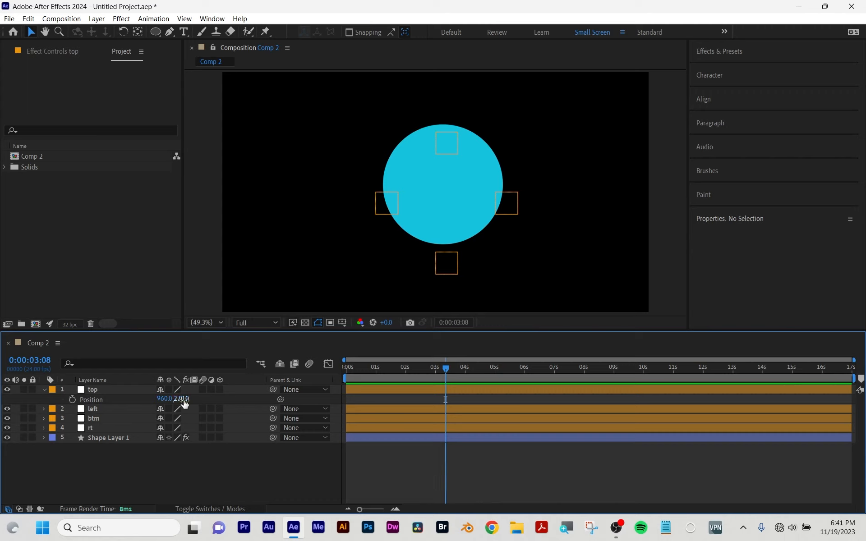
mouse_move(180, 403)
left_mouse_down()
mouse_move(270, 400)
mouse_move(187, 402)
left_mouse_up()
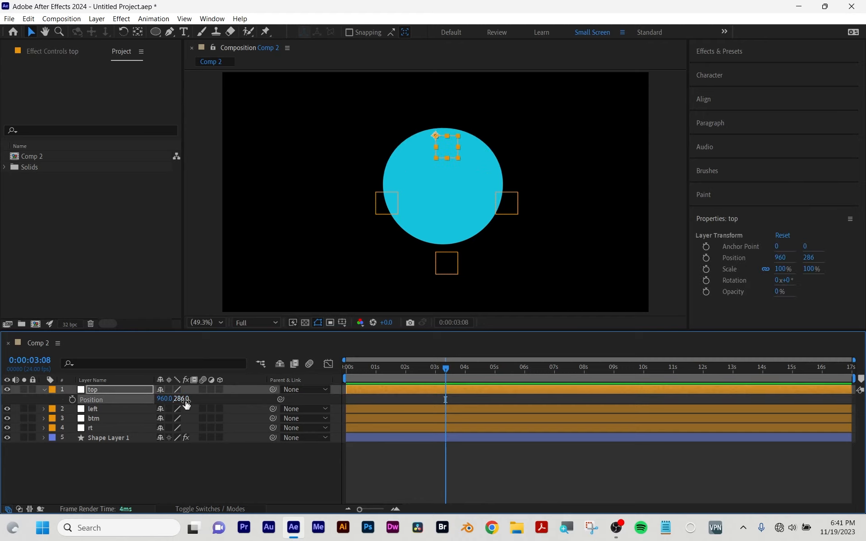
key("ctrl+z")
Step: Keyframe the top null's Position at 0:00:00:00 and set its Y value to 534 at 0:00:00:13
left_click_drag(358, 370, 329, 370)
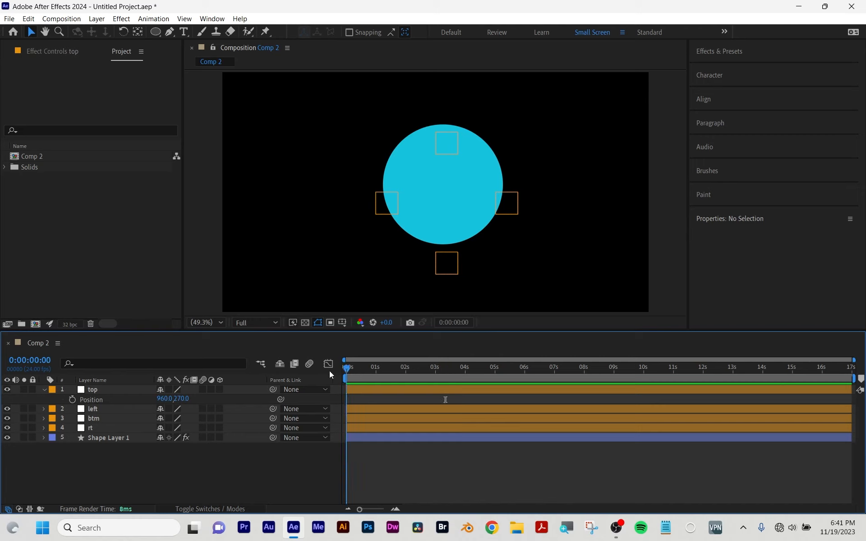
left_click(72, 400)
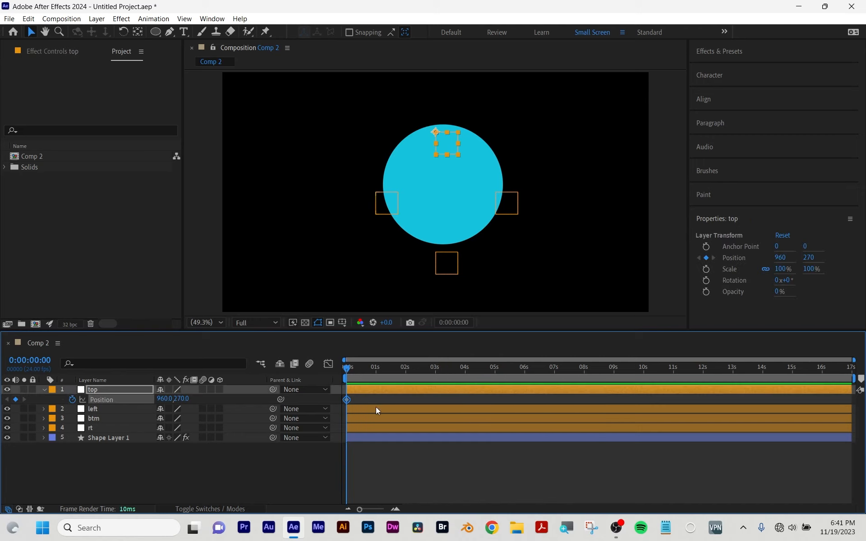
left_click_drag(353, 376, 364, 369)
left_click_drag(183, 400, 320, 388)
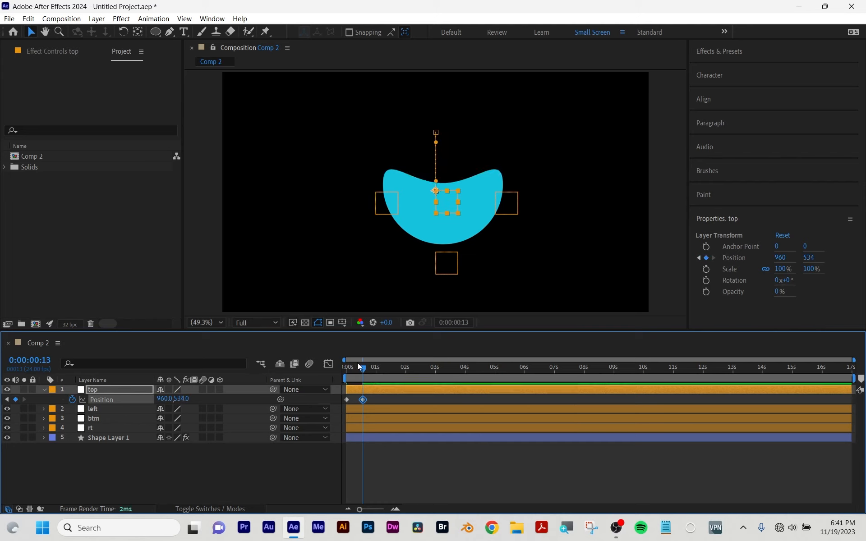
Step: Paste the top null's first Position keyframe at 0:00:01:03 and scrub through the result
key("space")
left_click(183, 399)
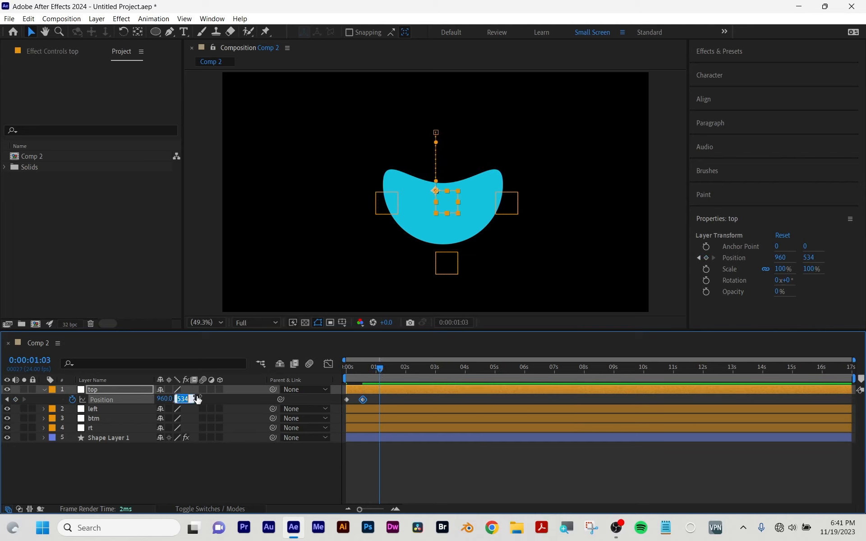
left_click(348, 400)
key("ctrl+v")
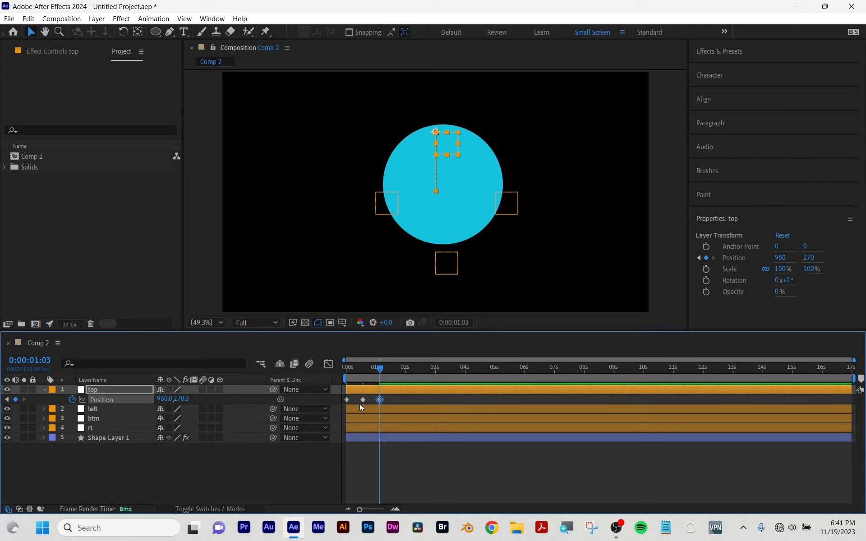
left_click_drag(371, 367, 385, 380)
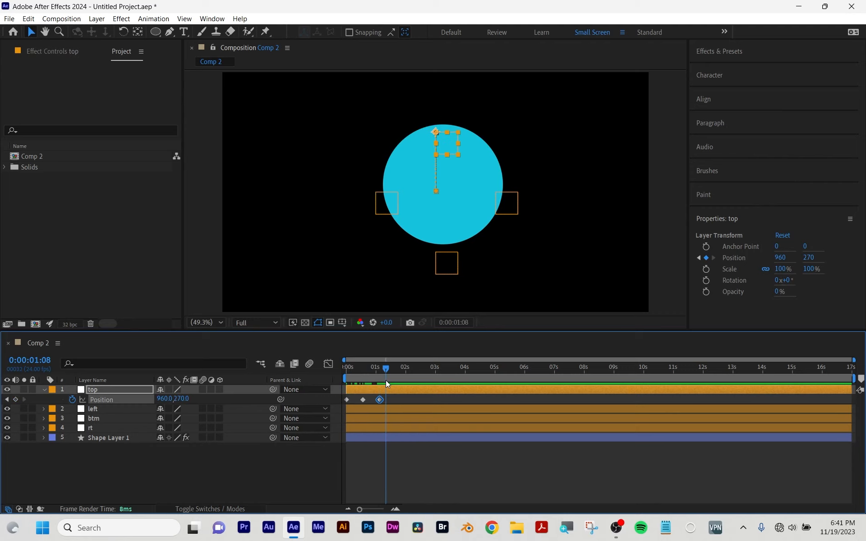
Step: Select the btm null, go to 0:00:00:05 and reveal its Position property
left_click(460, 256)
left_click(95, 420)
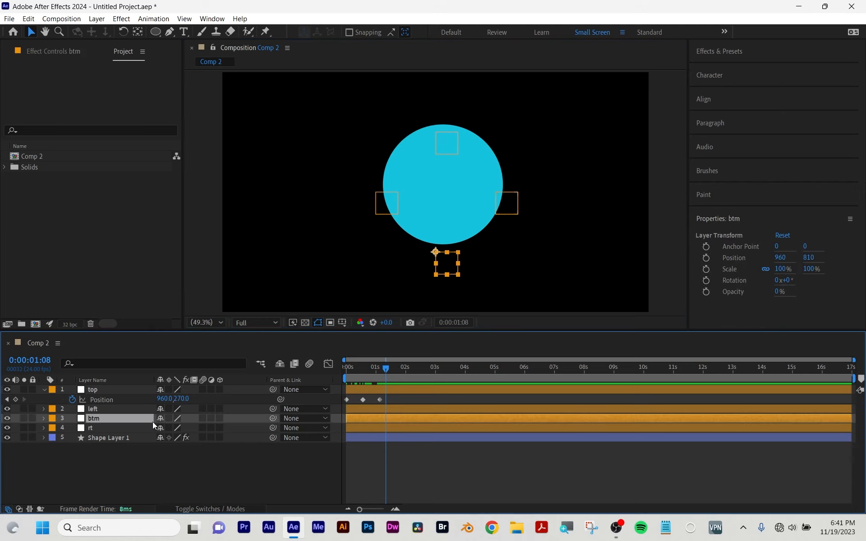
left_click_drag(384, 368, 354, 371)
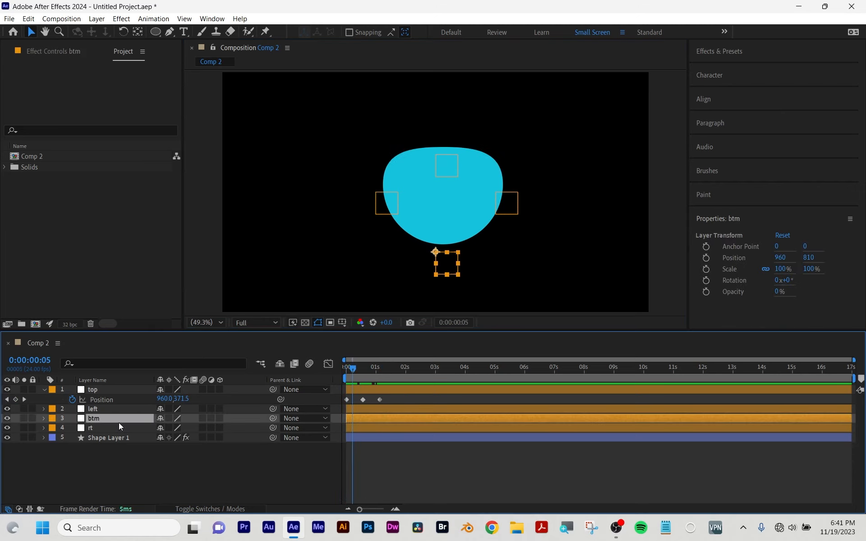
key("p")
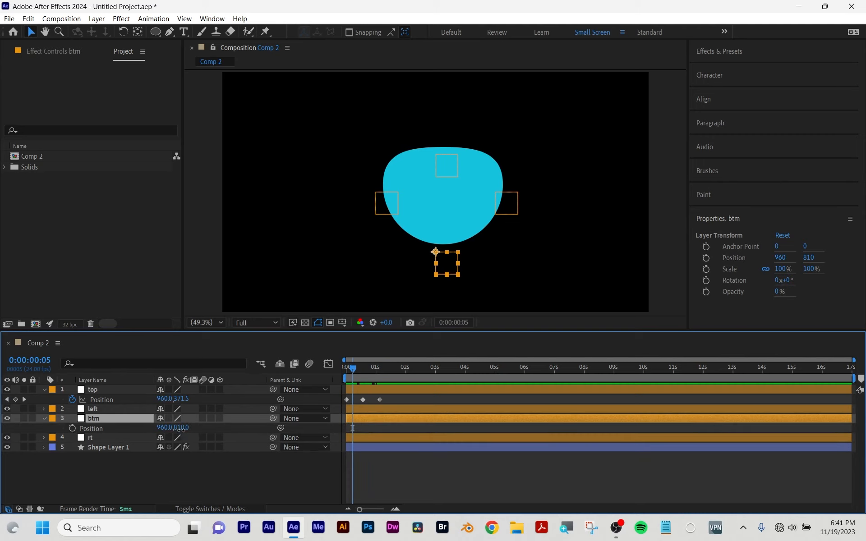
Step: Try keyframing the btm null's Y position at 987 on frame 5 and 942 on frame 0, and undo these changes
left_click_drag(181, 429, 260, 429)
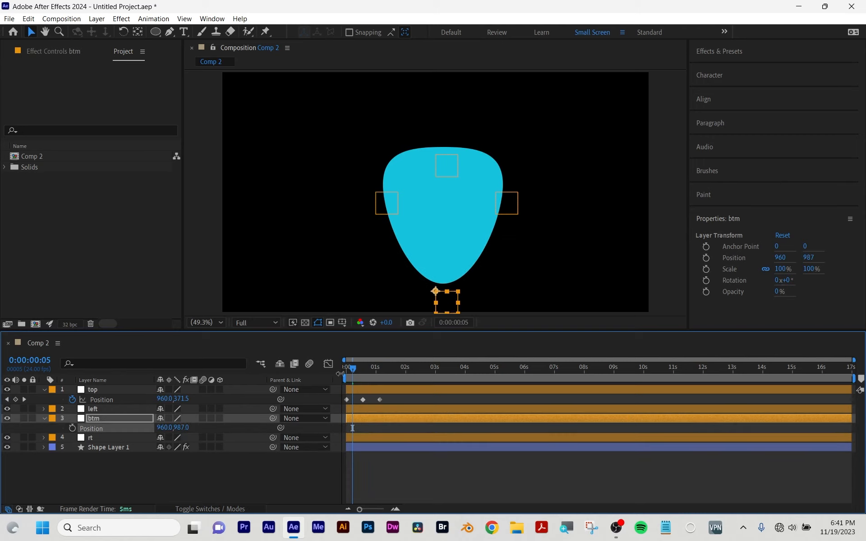
left_click(72, 428)
left_click_drag(352, 368, 336, 369)
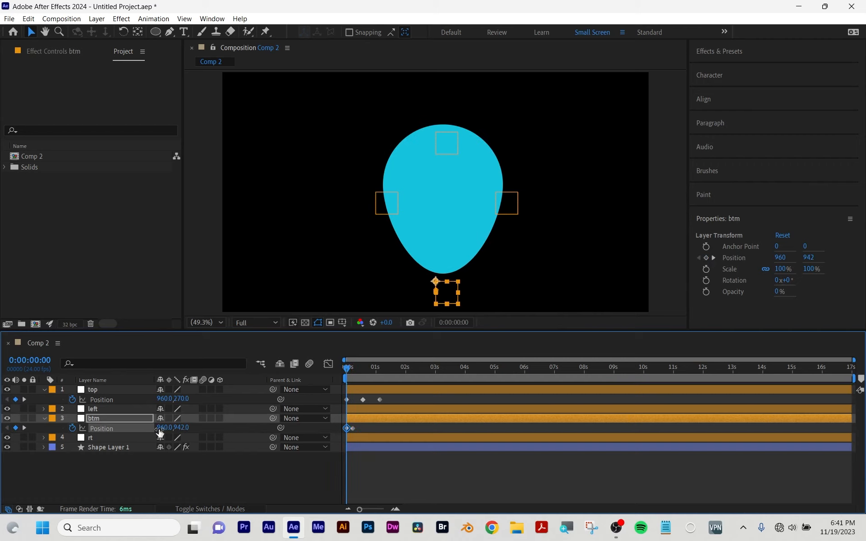
key("ctrl+z")
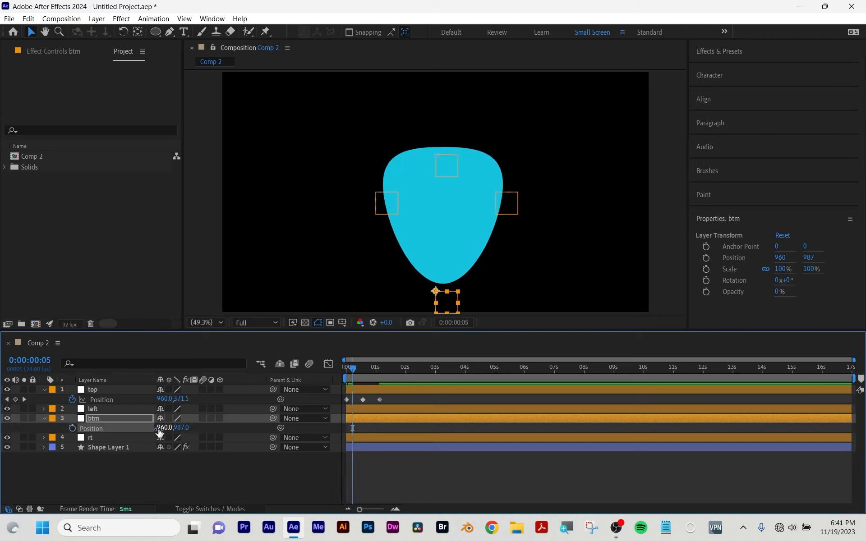
key("ctrl+z")
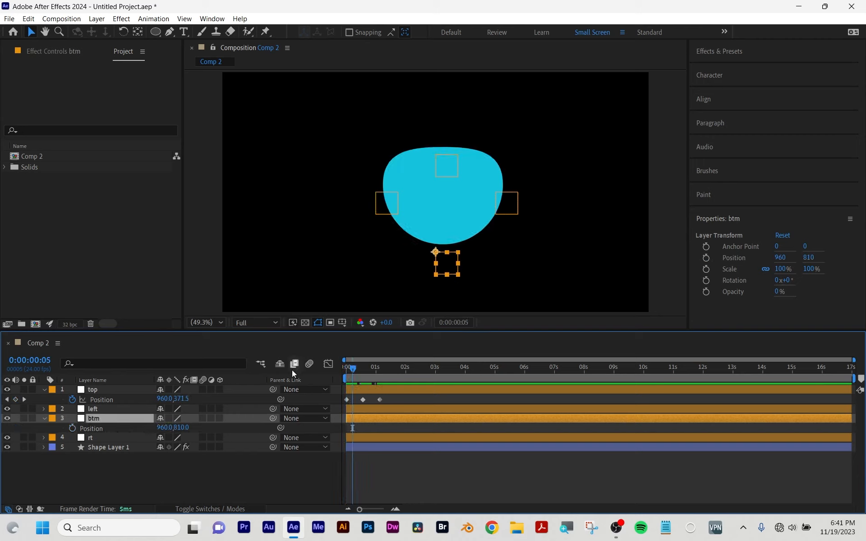
Step: Keyframe the btm null's Position at 0:00:00:05 and set its Y value to 949 at 0:00:00:13
left_click(72, 428)
left_click_drag(353, 368, 365, 368)
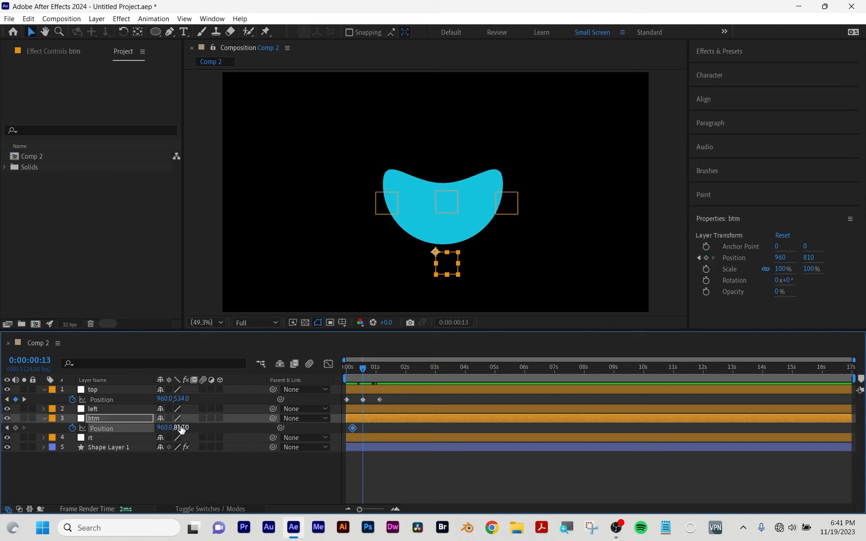
left_click_drag(182, 428, 255, 434)
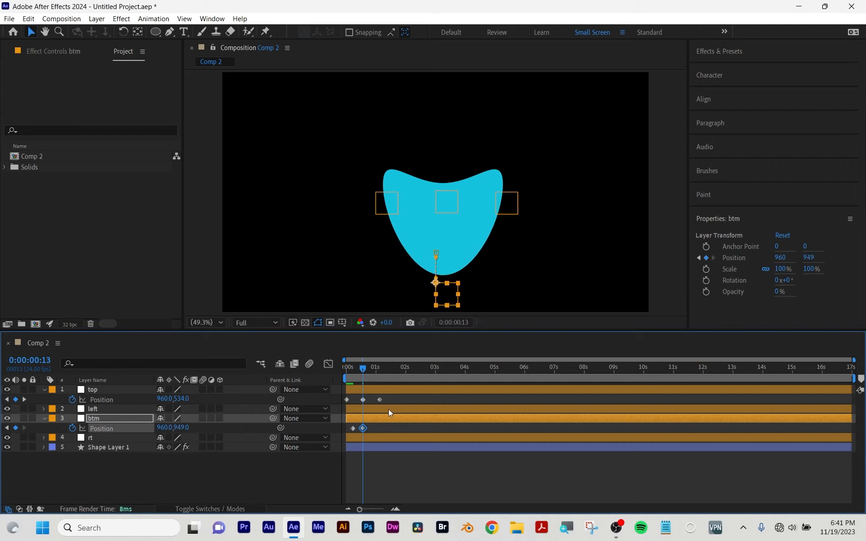
Step: Paste the btm null's first Position keyframe at 0:00:01:06 and scrub on to 0:00:01:19
left_click_drag(369, 367, 386, 372)
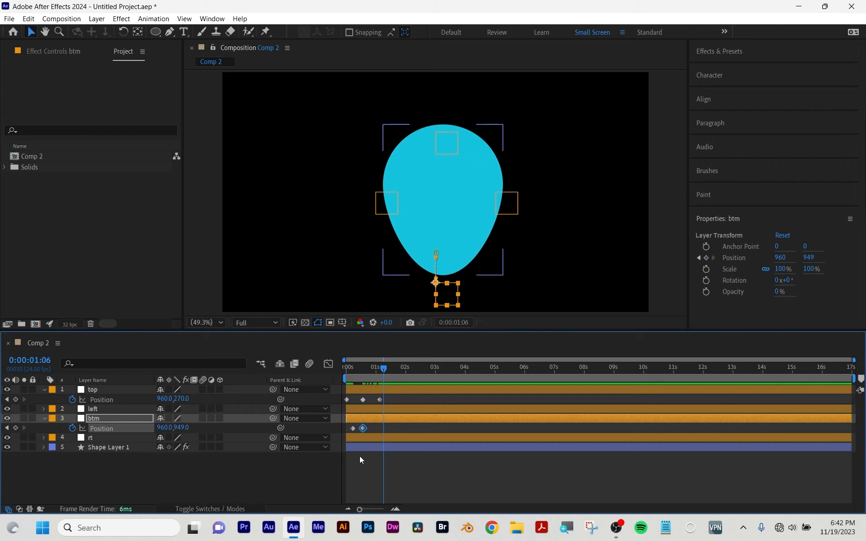
mouse_move(352, 426)
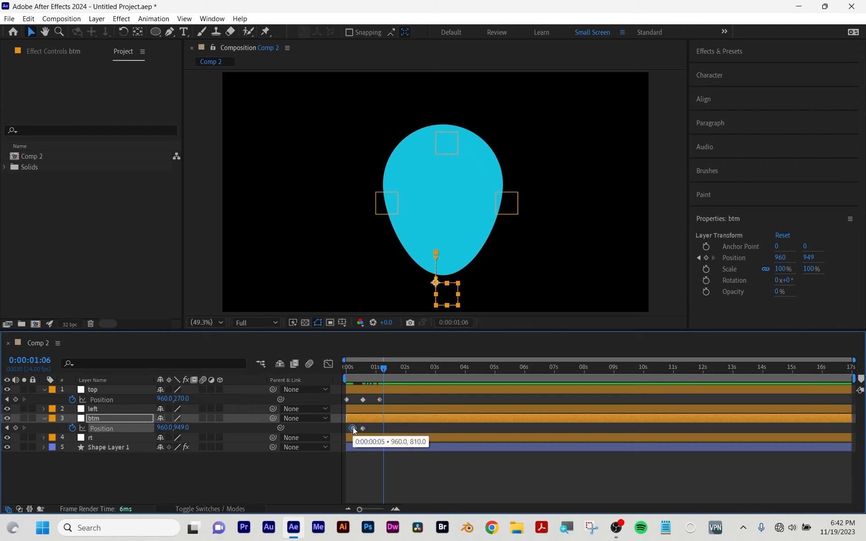
key("ctrl+c")
key("ctrl+v")
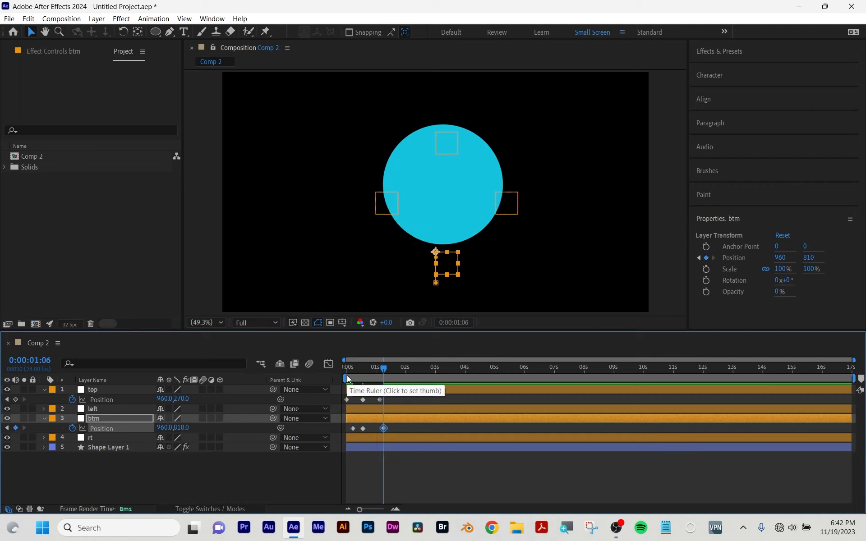
left_click_drag(384, 369, 405, 370)
left_click(385, 479)
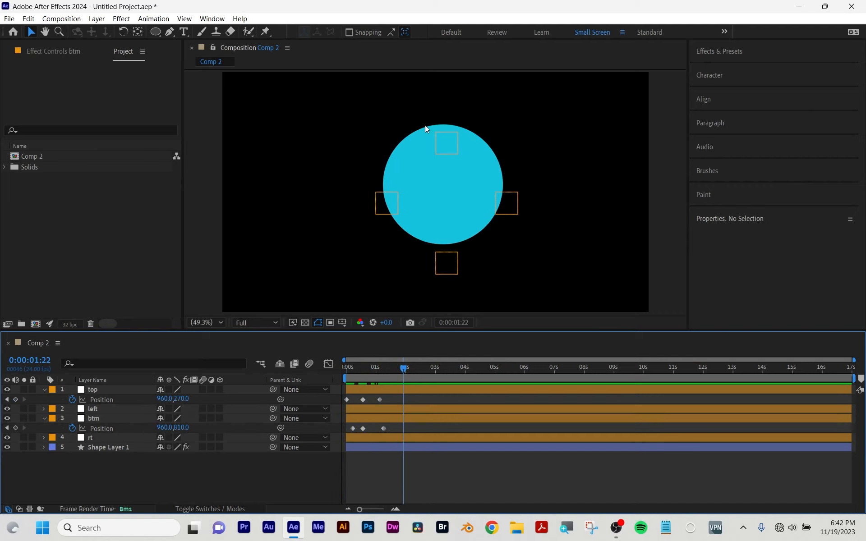
mouse_move(405, 367)
left_mouse_down()
mouse_move(336, 382)
mouse_move(400, 371)
left_mouse_up()
Step: Reveal the left null's Rotation property, try rotating the null about 18°, and undo the rotation
left_click(384, 196)
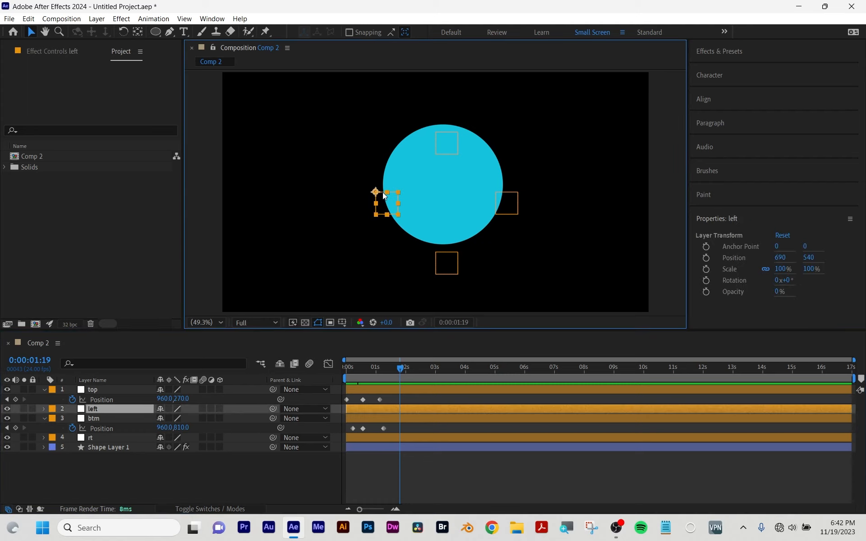
key("r")
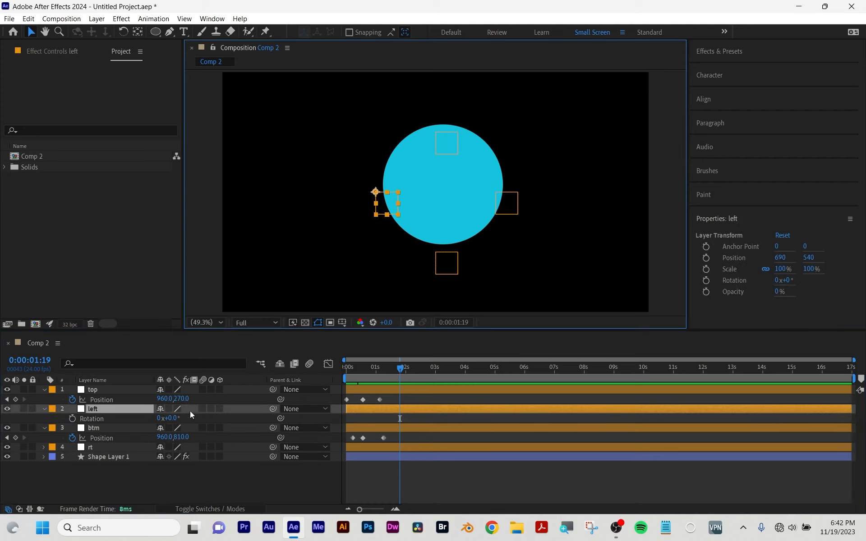
left_click_drag(170, 418, 182, 418)
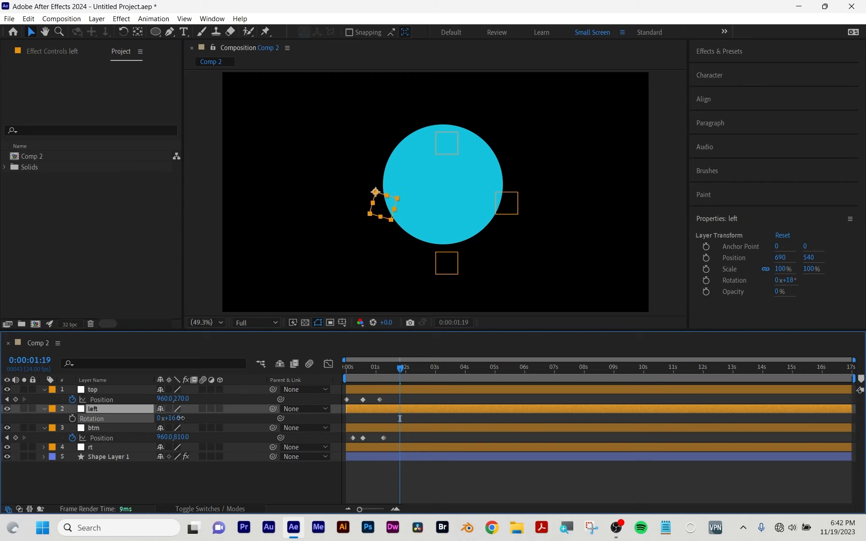
key("ctrl+z")
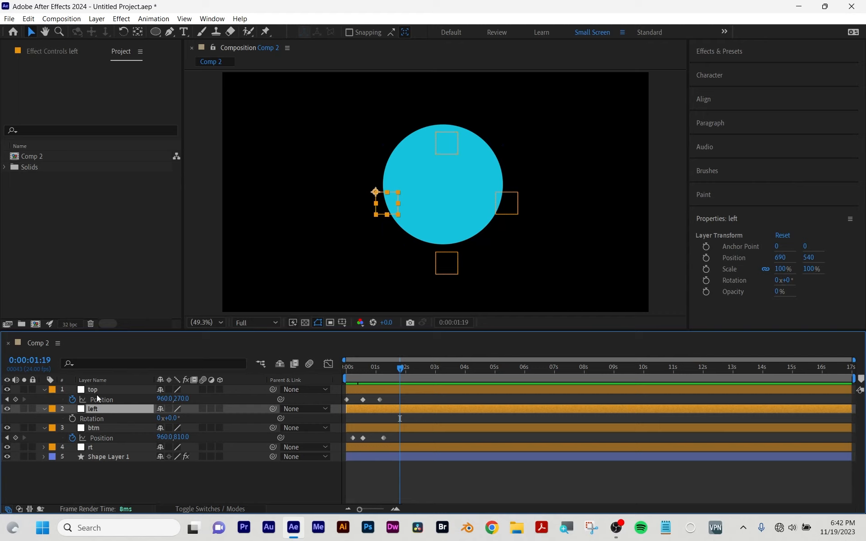
Step: Parent the left null to rt, then try rotating the left null 30° and undo that rotation
left_click(301, 408)
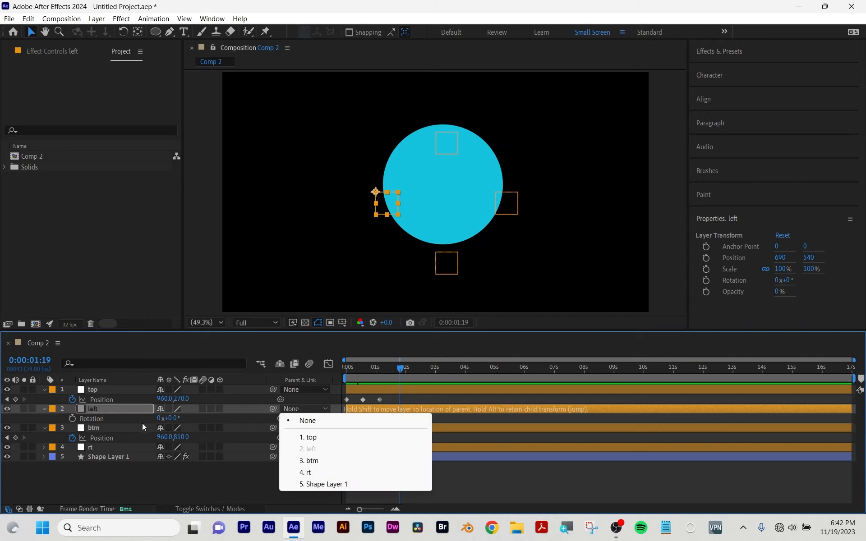
left_click_drag(275, 407, 96, 447)
left_click_drag(176, 418, 189, 418)
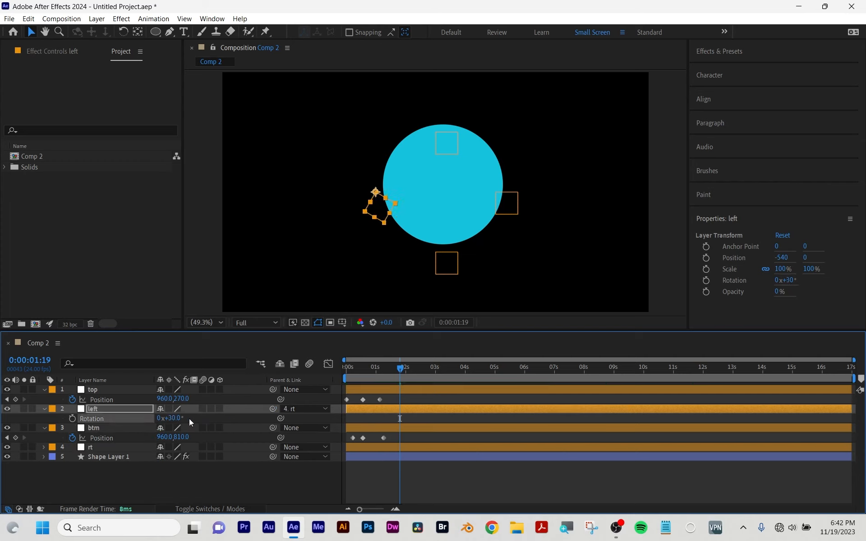
key("ctrl+z")
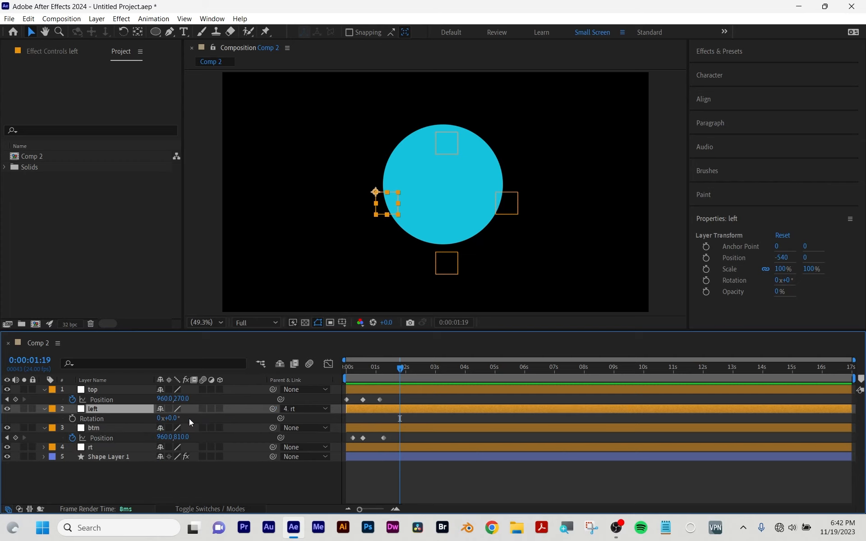
Step: Reveal the rt null's Rotation property, try rotations of -20° and -6°, and undo them
left_click(93, 447)
key("r")
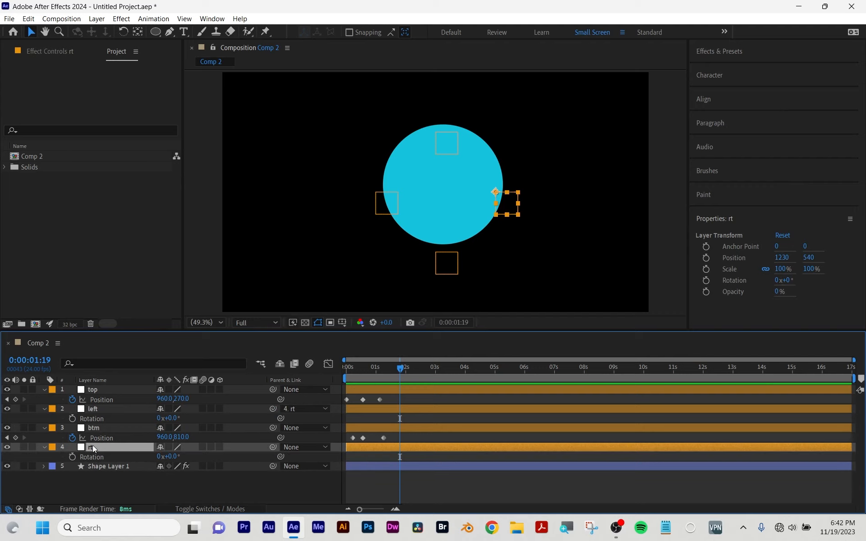
left_click_drag(171, 456, 161, 456)
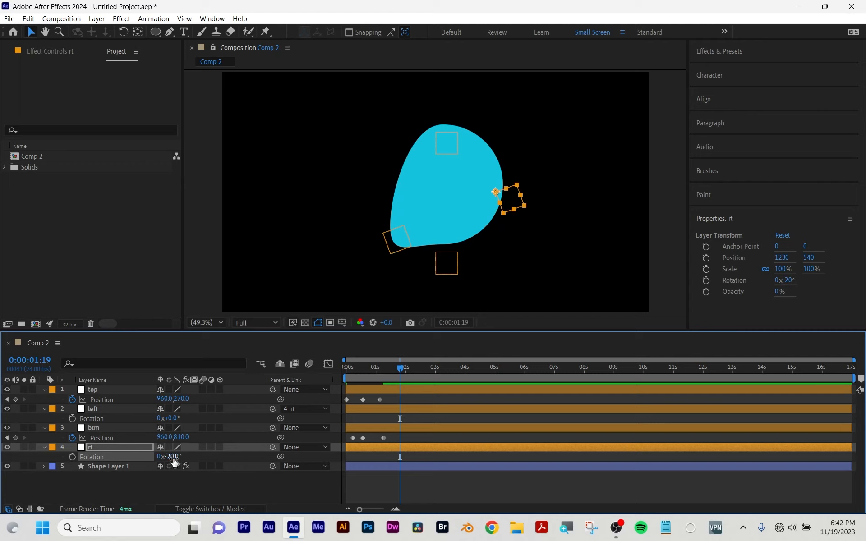
mouse_move(174, 456)
left_mouse_down()
mouse_move(212, 458)
mouse_move(184, 464)
left_mouse_up()
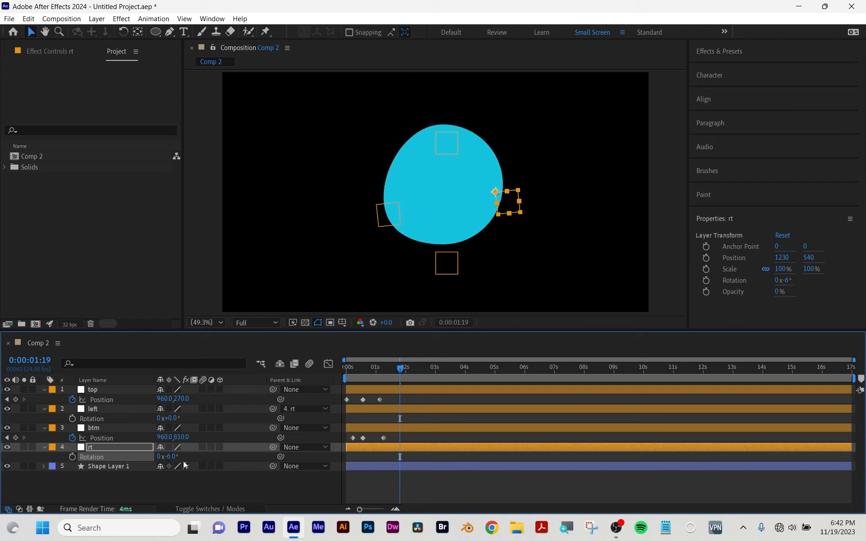
key("ctrl+z")
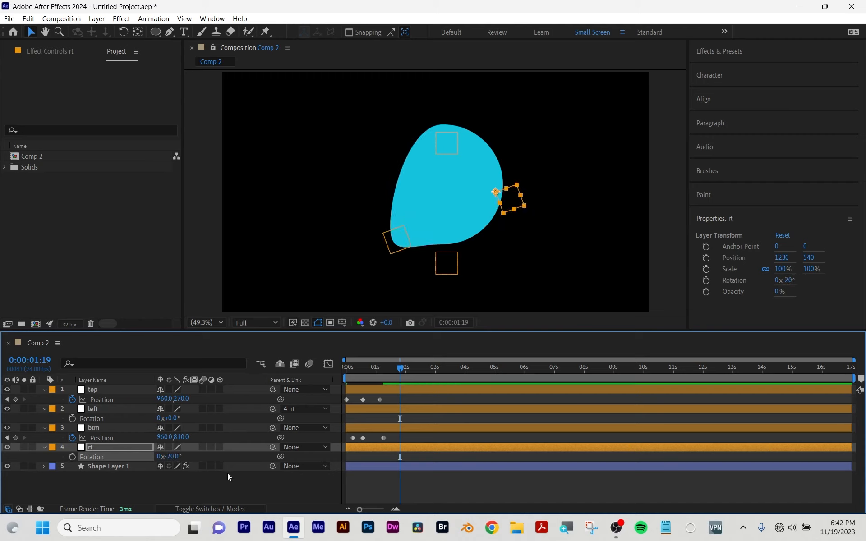
key("ctrl+z")
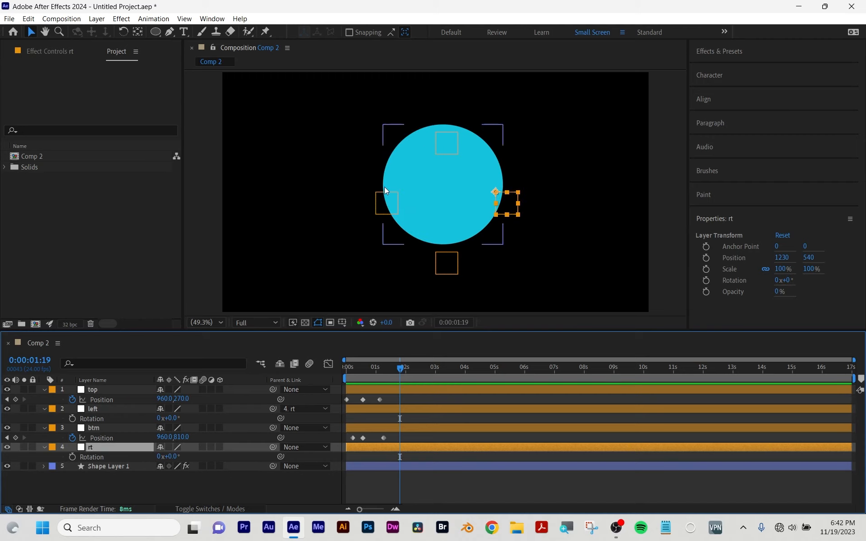
Step: Add a new null object and move it above the circle, to about 925.5, 71.1
left_click(85, 484)
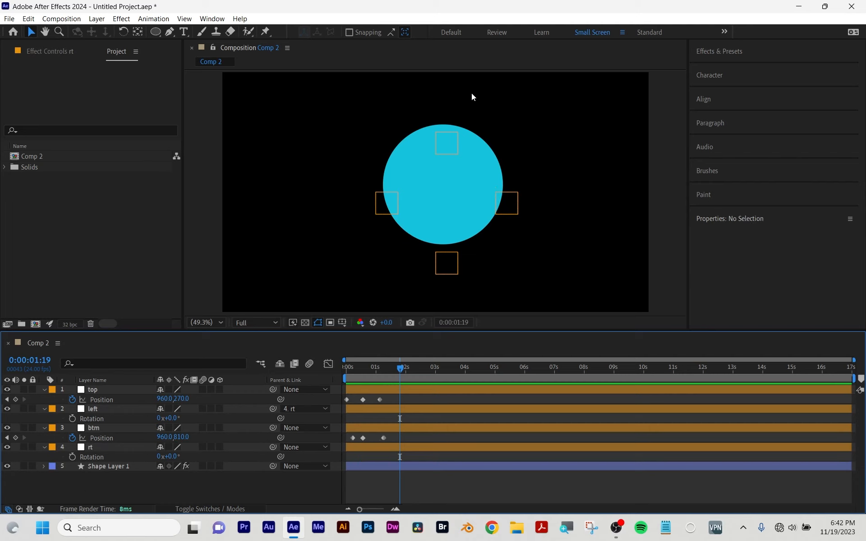
left_click(97, 18)
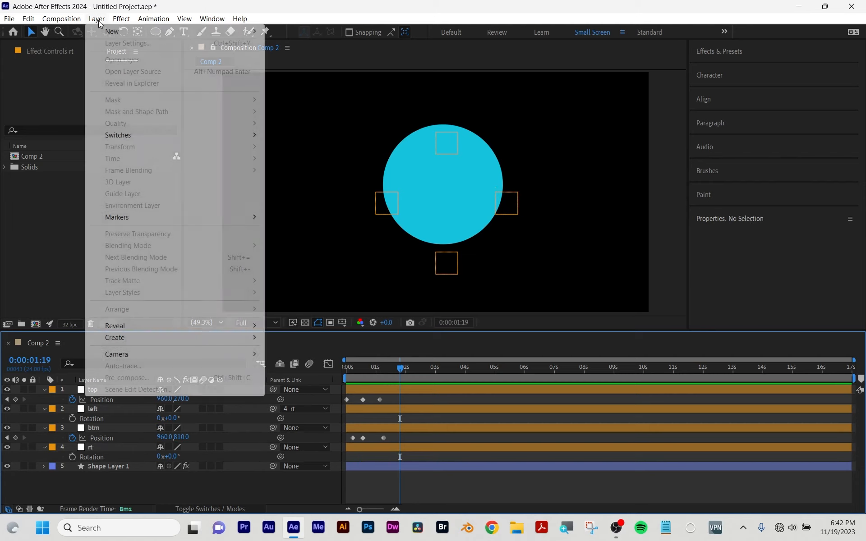
mouse_move(104, 33)
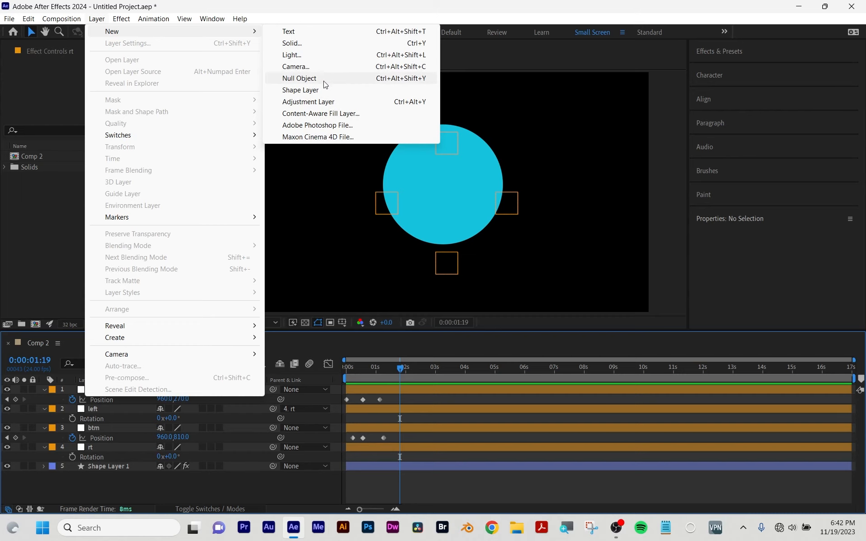
left_click(323, 81)
left_click(436, 171)
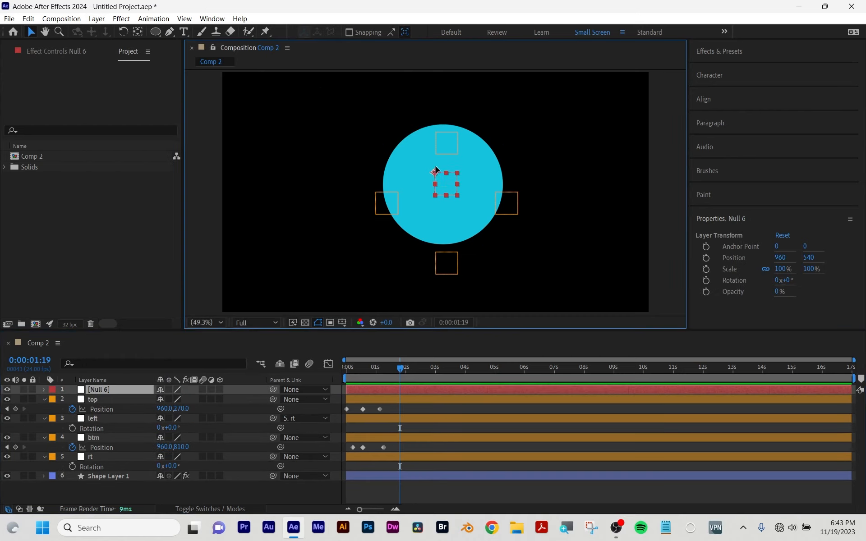
left_click_drag(435, 172, 429, 87)
Step: Rename the new null as controller
left_click(105, 387)
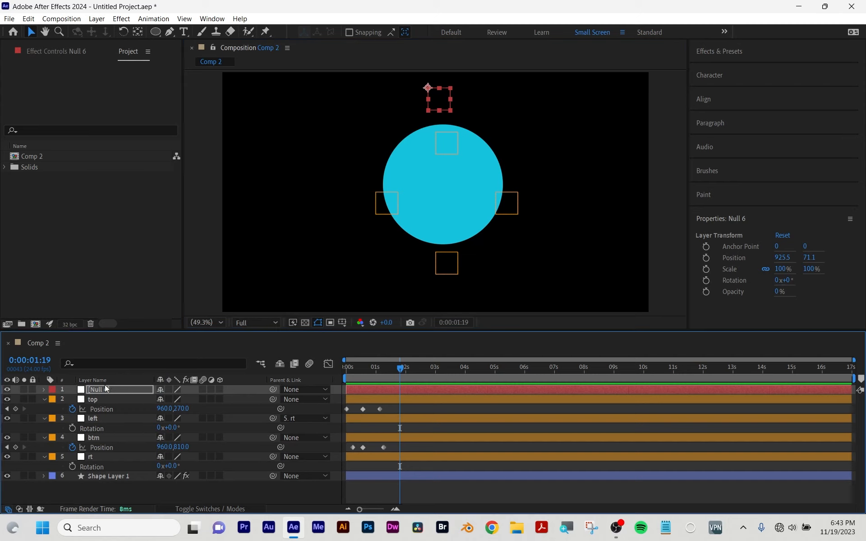
key("Return")
type("controller")
key("Return")
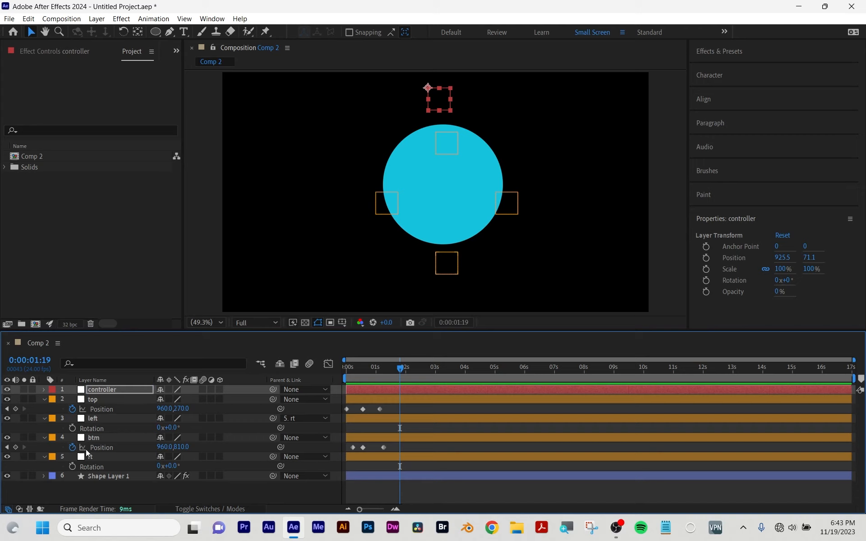
Step: Parent the top, left, btm and rt nulls to the controller null
left_click(94, 418)
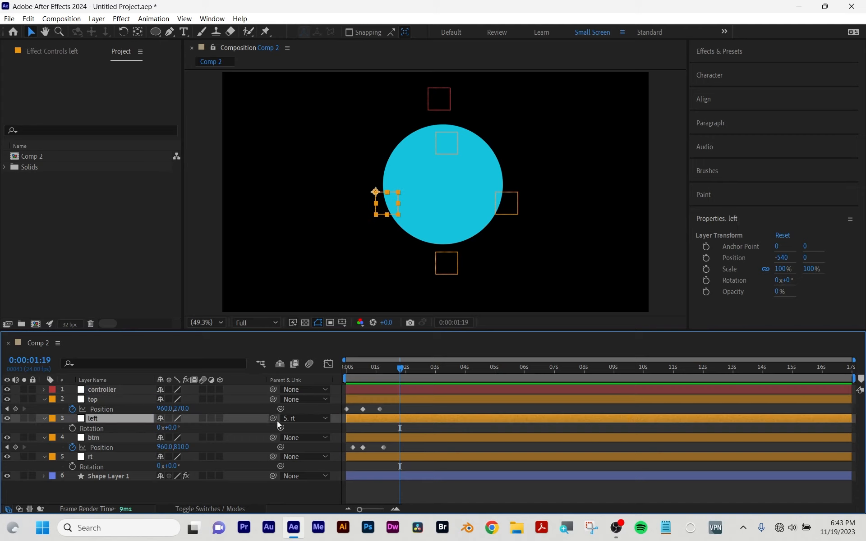
left_click(92, 457)
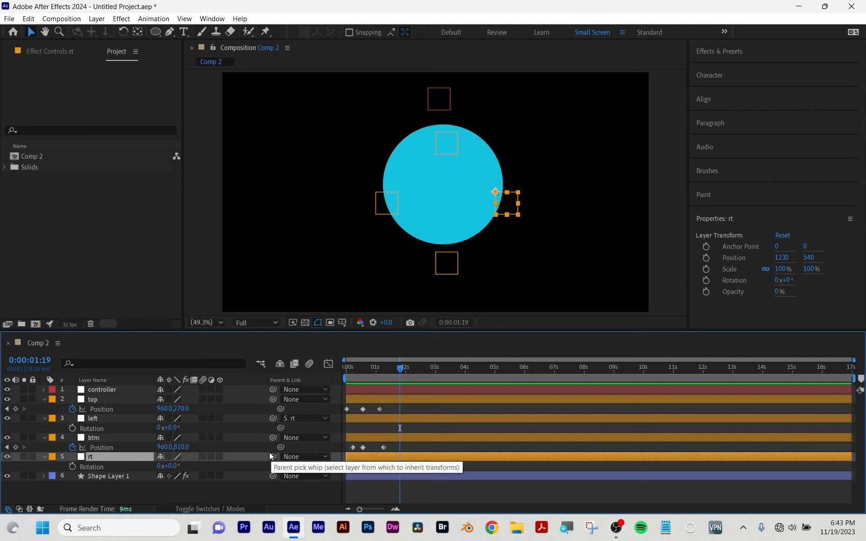
mouse_move(270, 454)
left_mouse_down()
mouse_move(135, 416)
mouse_move(110, 386)
mouse_move(264, 442)
mouse_move(258, 450)
left_mouse_up()
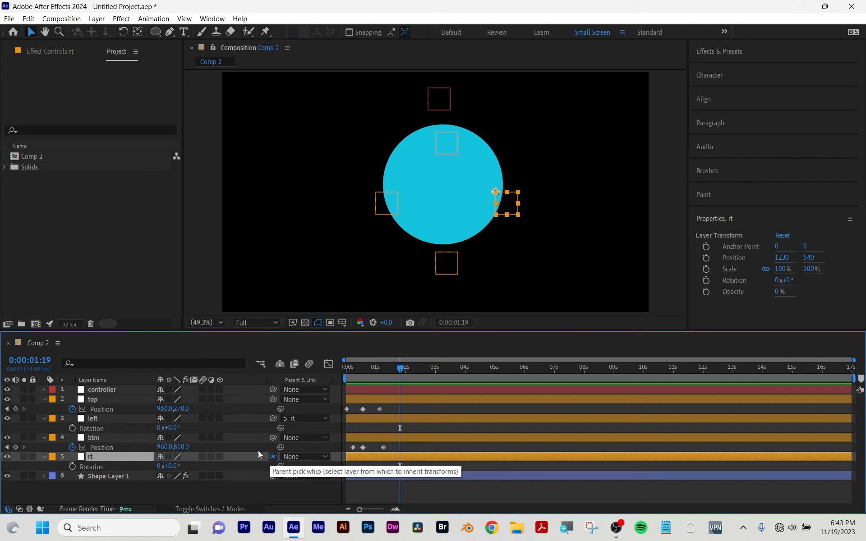
left_click(94, 397)
left_click_drag(272, 398, 107, 389)
left_click(239, 420)
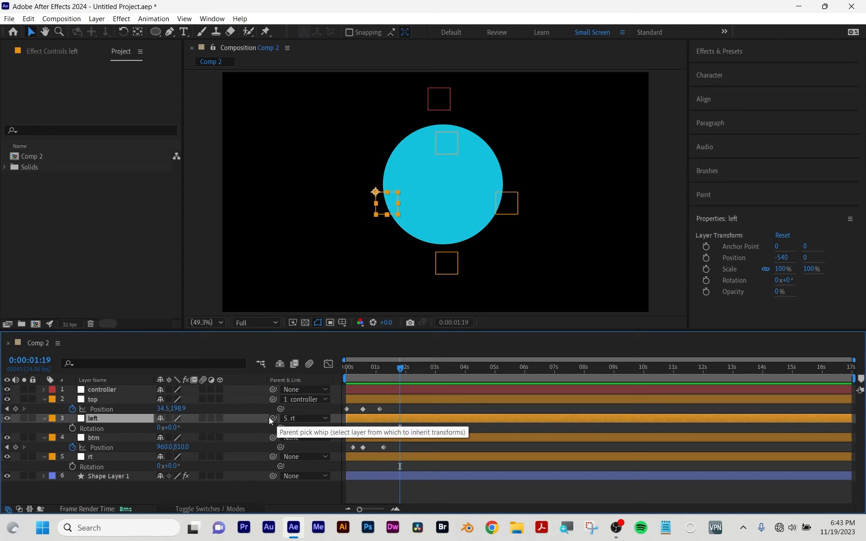
left_click_drag(272, 417, 103, 391)
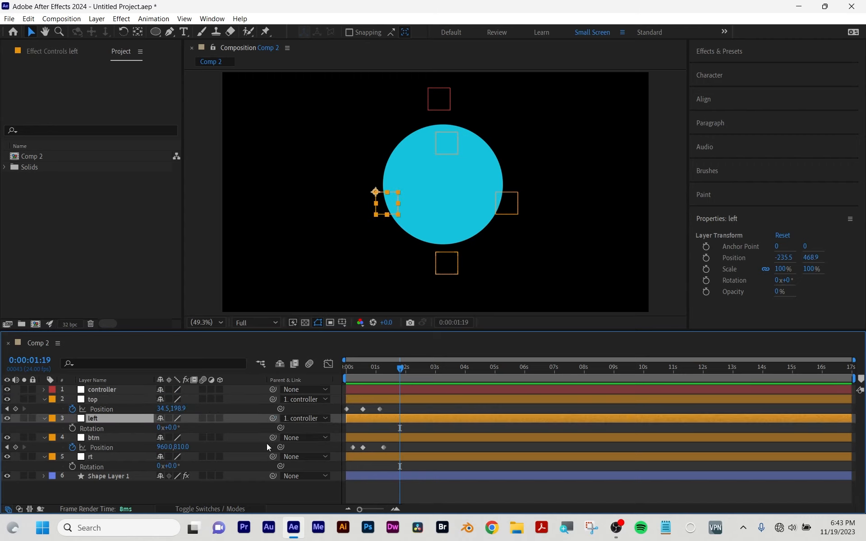
left_click_drag(273, 438, 97, 390)
left_click_drag(273, 456, 106, 391)
Step: Try keyframing the left null's Rotation from 0:00:00:15 and rotating the rt null 25°, and undo both attempts
left_click_drag(400, 369, 391, 370)
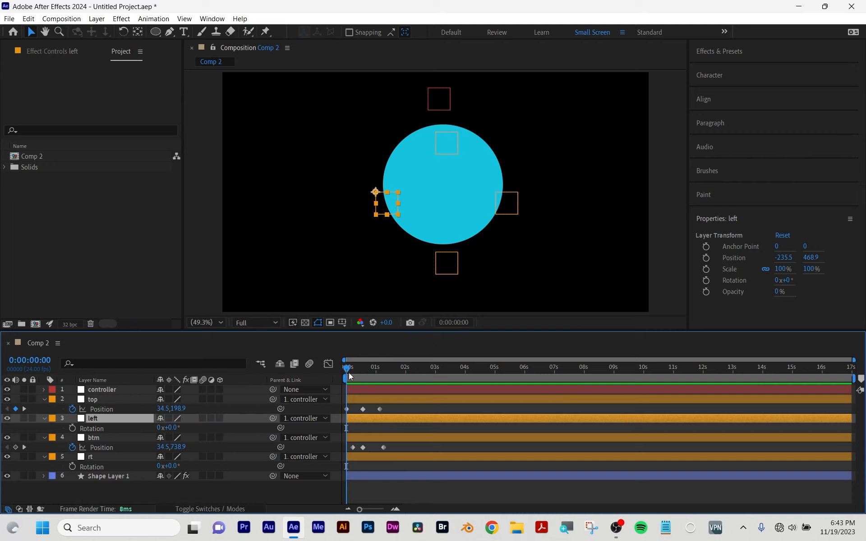
left_click_drag(349, 376, 365, 372)
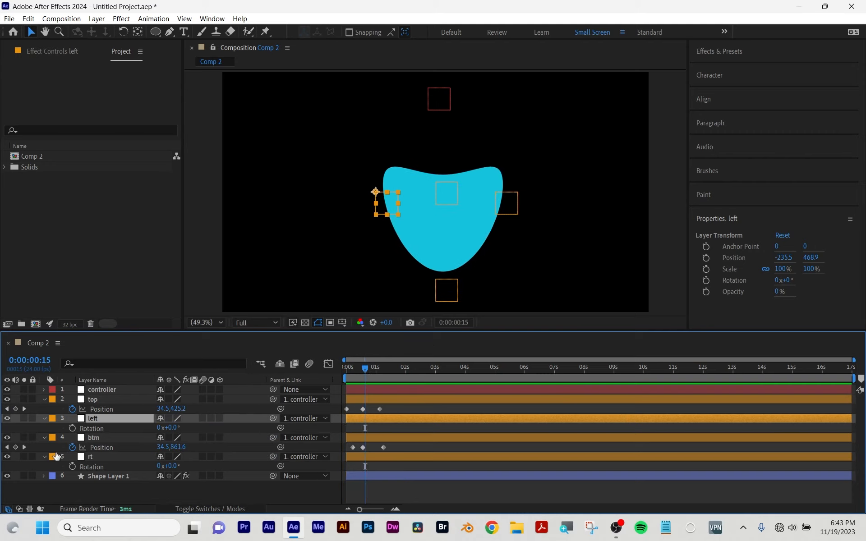
left_click(72, 427)
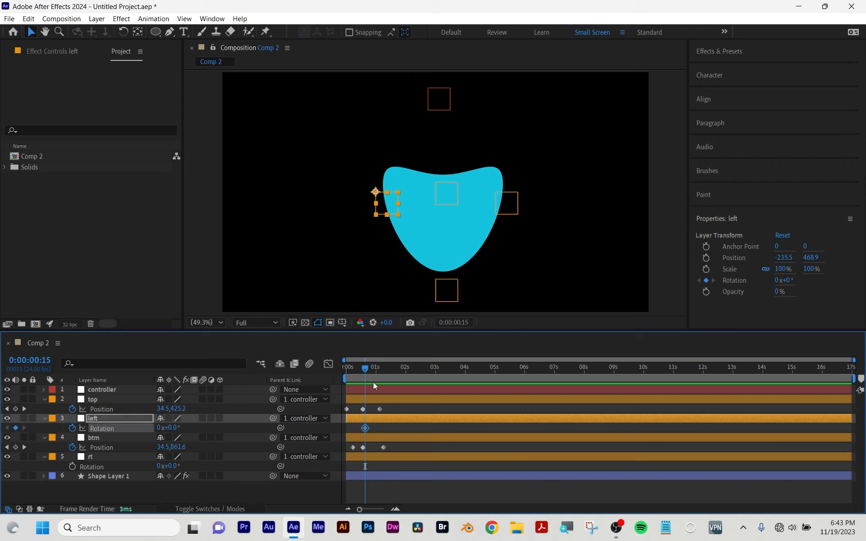
left_click_drag(366, 371, 395, 368)
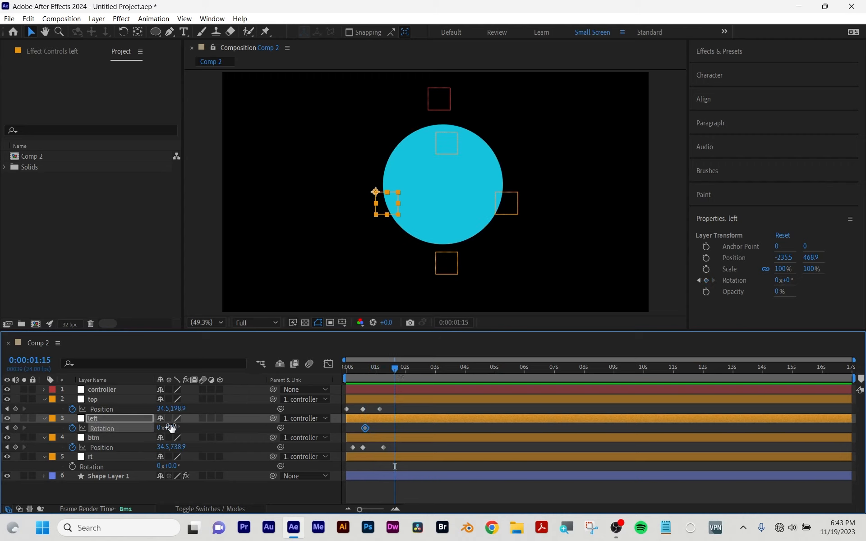
left_click_drag(178, 428, 183, 426)
key("ctrl+z")
key("ctrl+z")
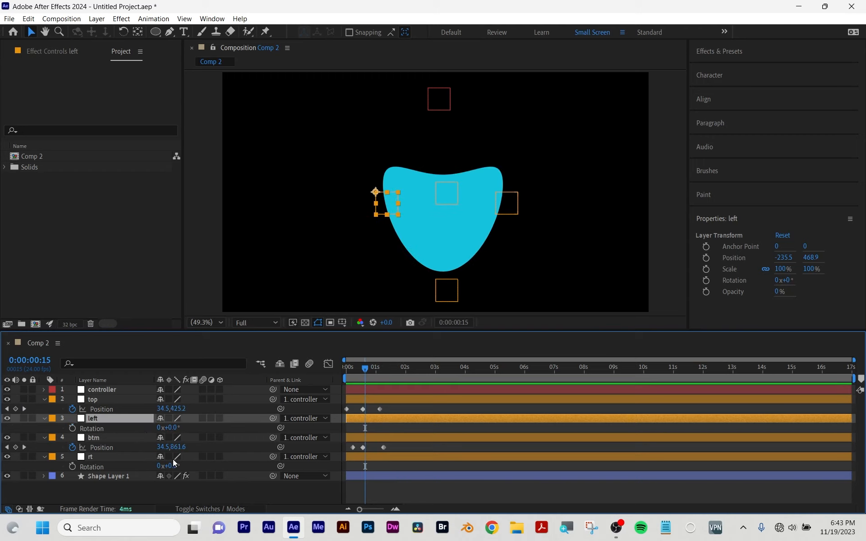
left_click_drag(169, 466, 187, 465)
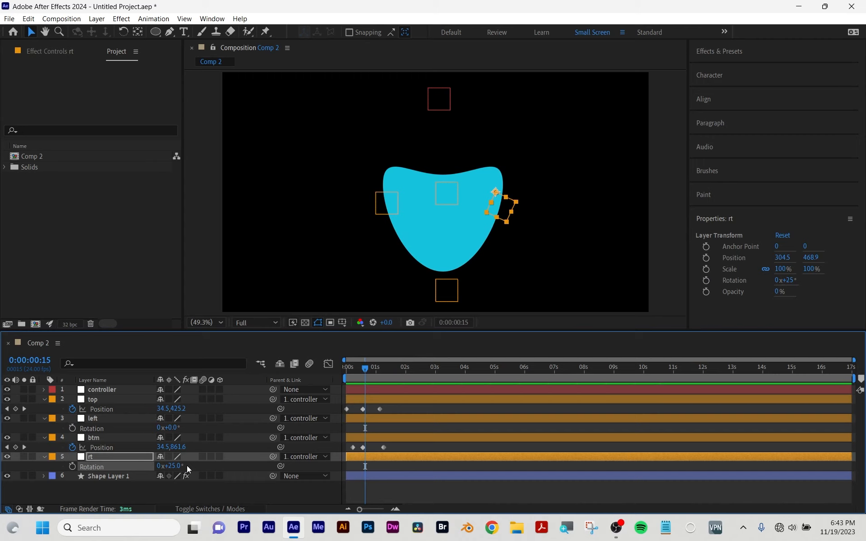
key("ctrl+z")
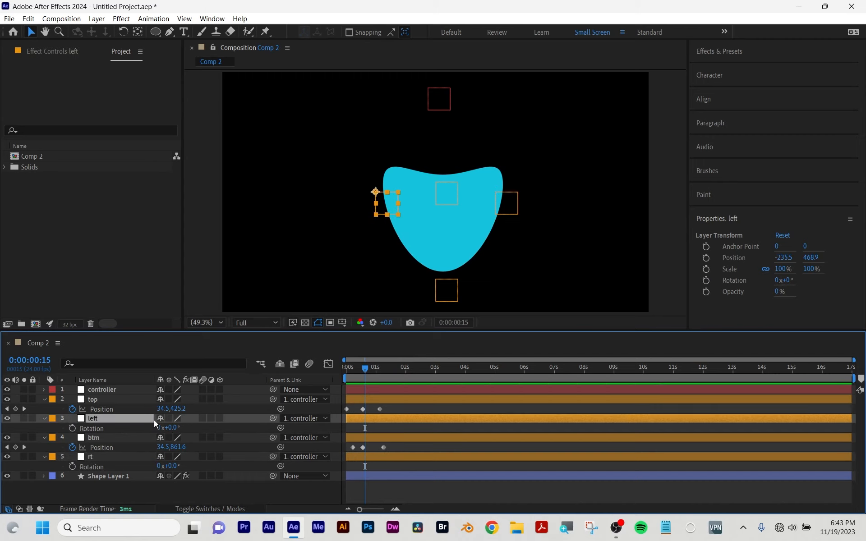
Step: Parent the left null to rt again and select the rt null
left_click_drag(268, 416, 90, 457)
left_click(88, 458)
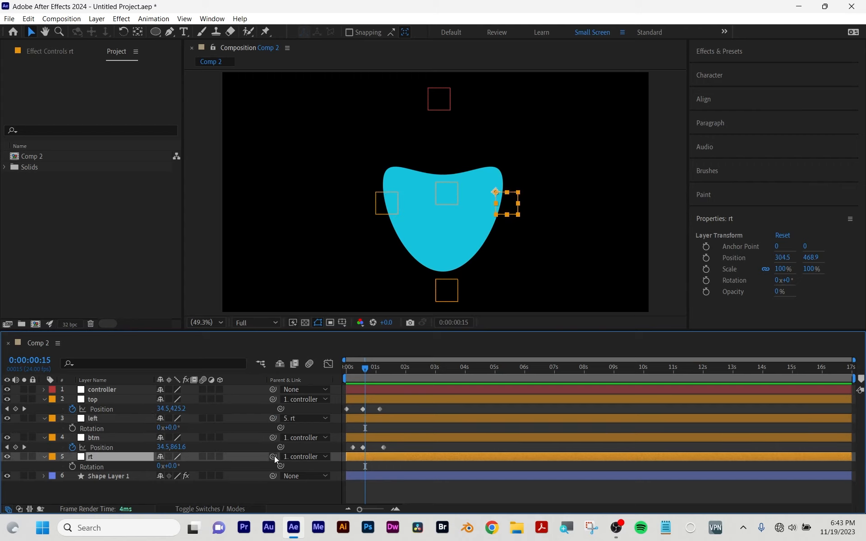
Step: Try rotating the left null to -4°, undo it, and switch the rt null's parent to btm and back to None
mouse_move(170, 427)
left_mouse_down()
mouse_move(178, 427)
mouse_move(168, 428)
left_mouse_up()
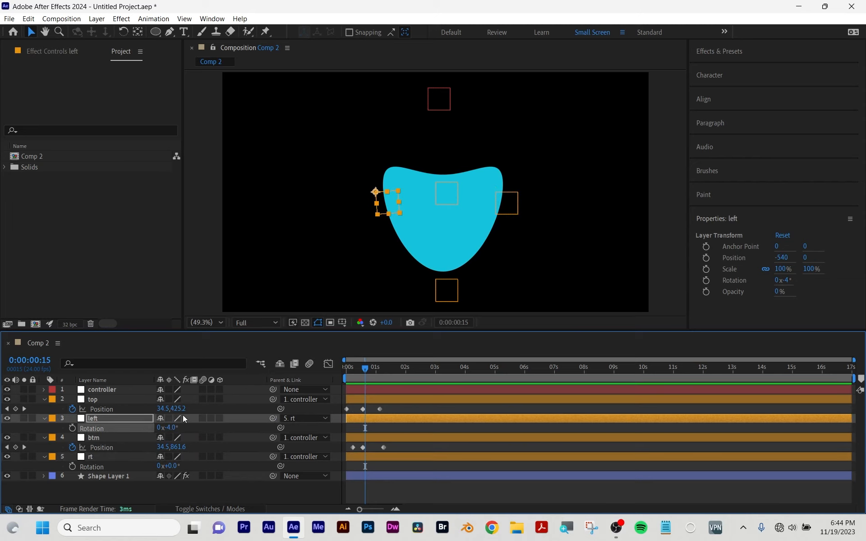
key("ctrl+z")
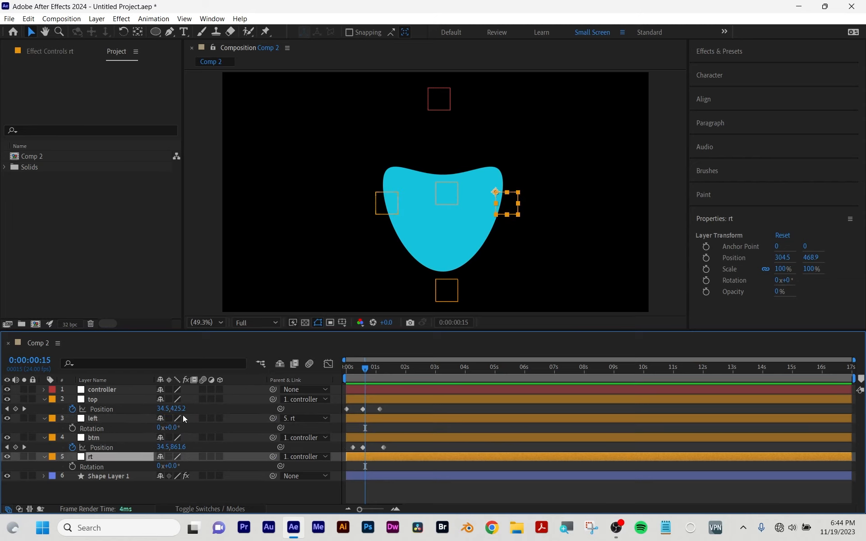
left_click_drag(269, 455, 135, 437)
left_click(293, 456)
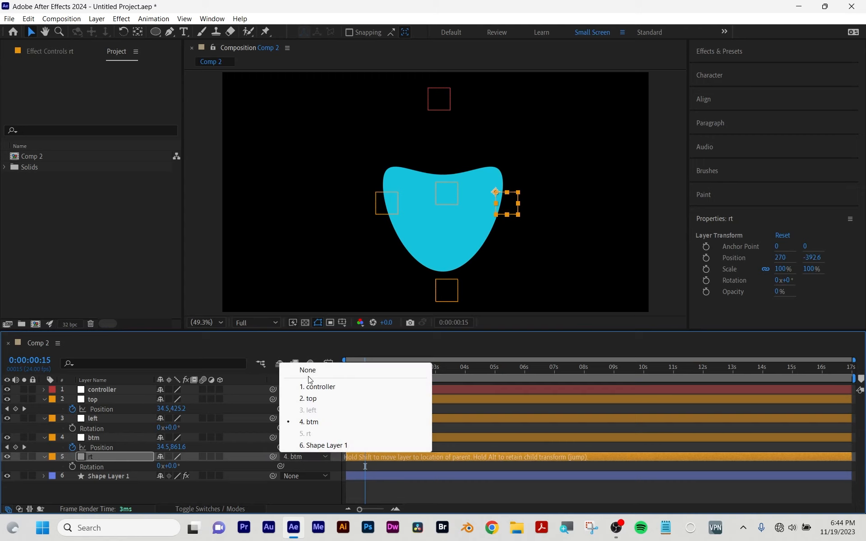
left_click(308, 371)
Step: Set the left null's Rotation to 4°, and try rotating the rt null to 6° before undoing that rotation
left_click(92, 420)
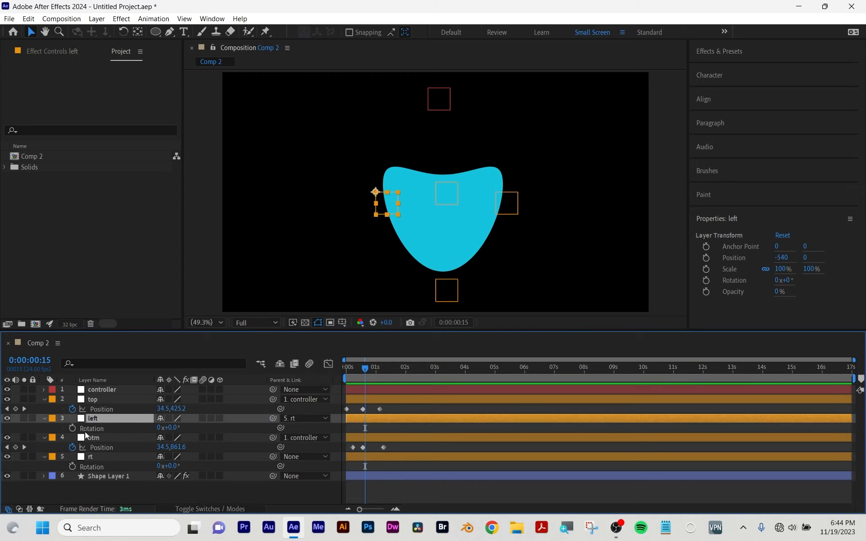
left_click_drag(172, 427, 170, 427)
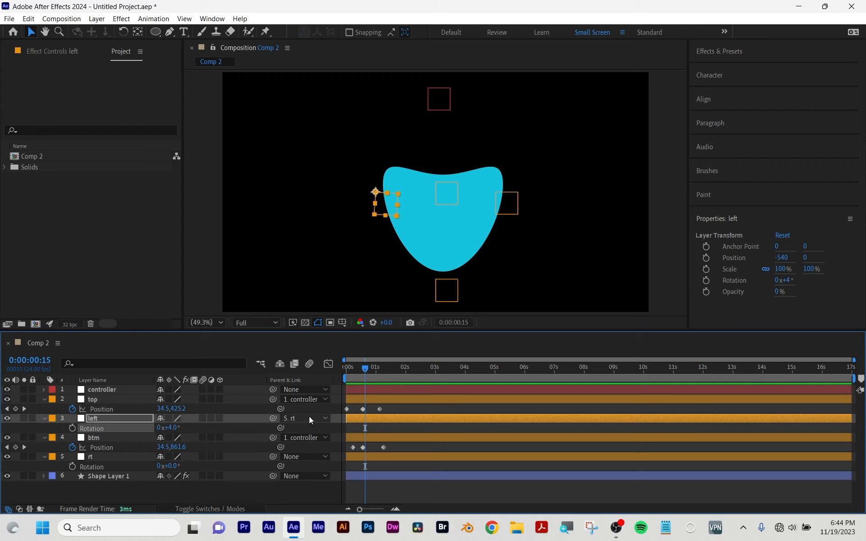
left_click_drag(169, 468, 173, 463)
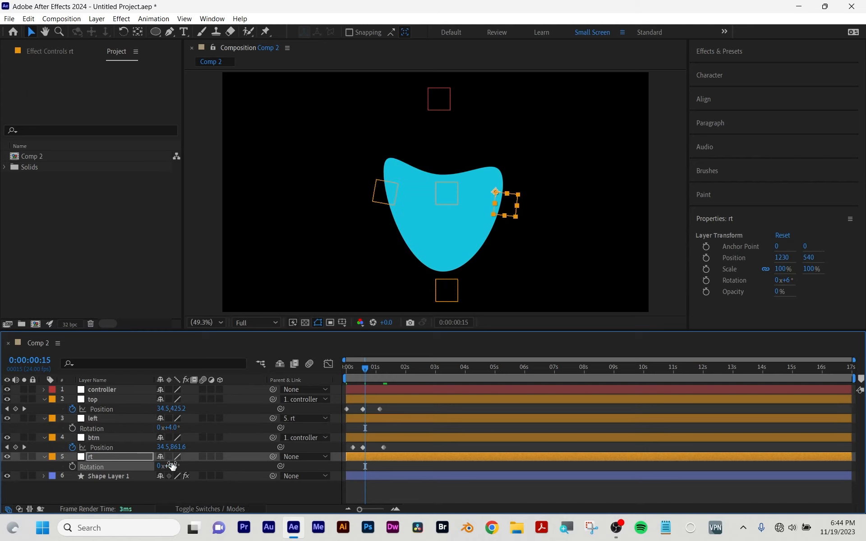
key("ctrl+z")
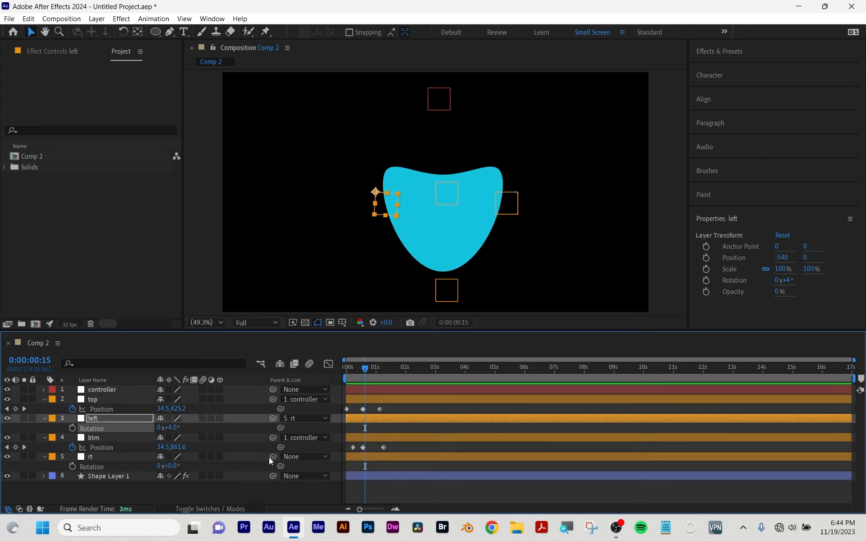
Step: Parent the rt null to the controller null, try rotating rt to 6°, and undo the rotation
left_click_drag(272, 457, 115, 389)
mouse_move(173, 466)
left_mouse_down()
mouse_move(185, 465)
mouse_move(178, 465)
left_mouse_up()
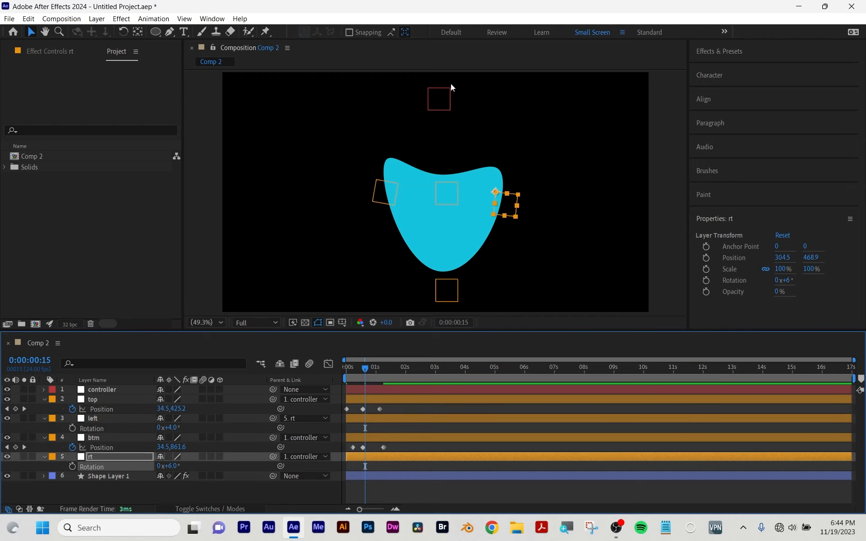
key("ctrl+z")
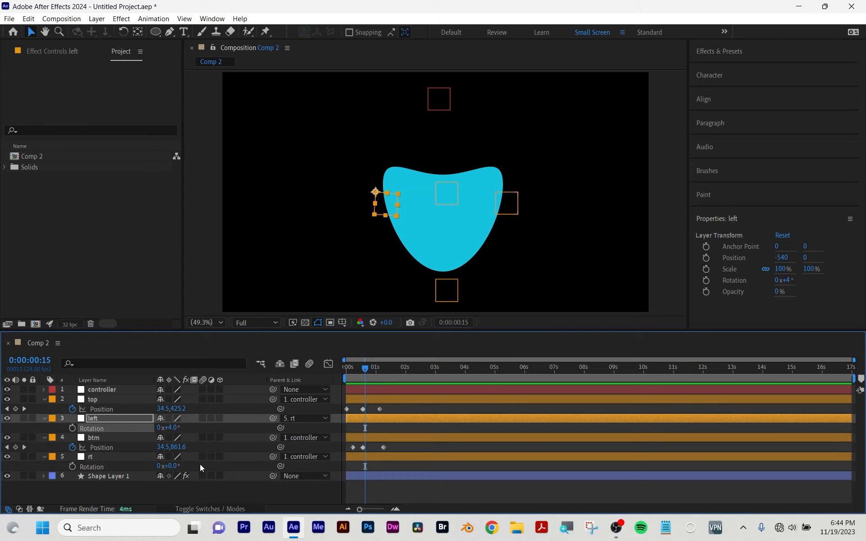
Step: At 0:00:00:00, try moving Shape Layer 1 to an X position of 1387.3 and undo the move
left_click_drag(367, 368, 320, 367)
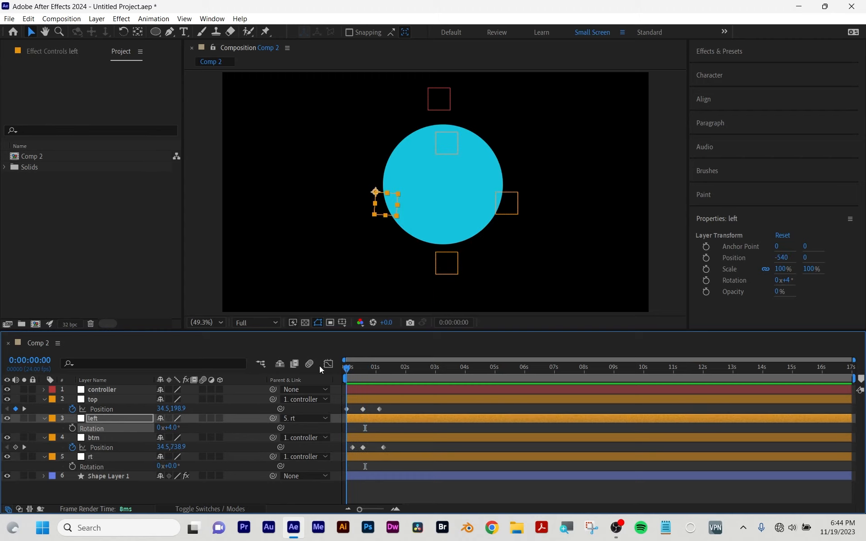
left_click(110, 468)
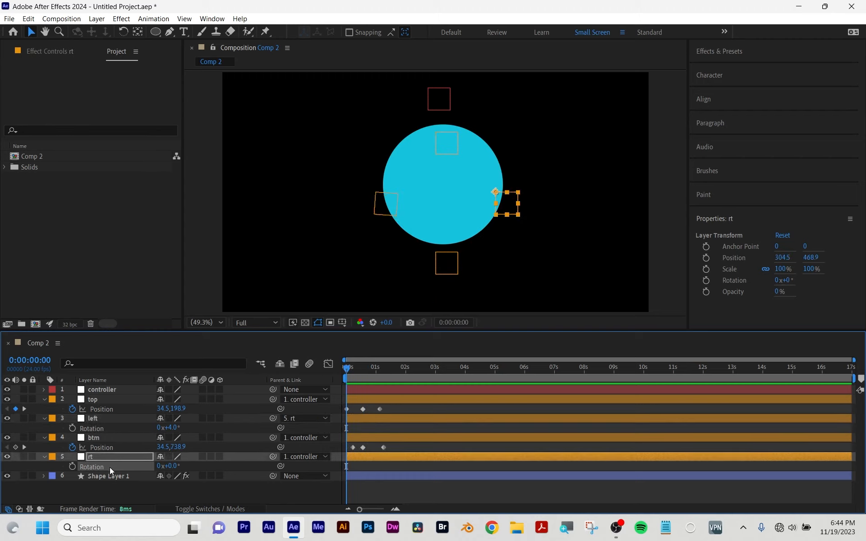
left_click(117, 482)
left_click(119, 474)
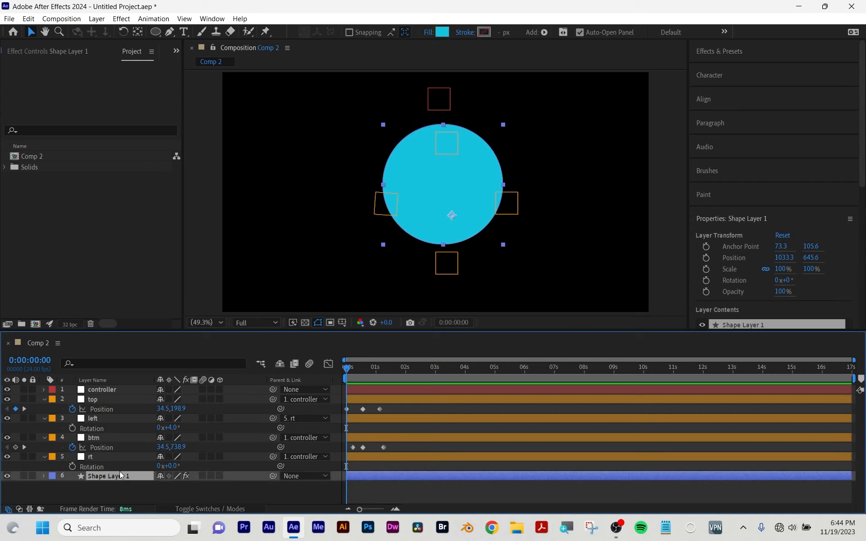
key("p")
left_click_drag(163, 484, 323, 484)
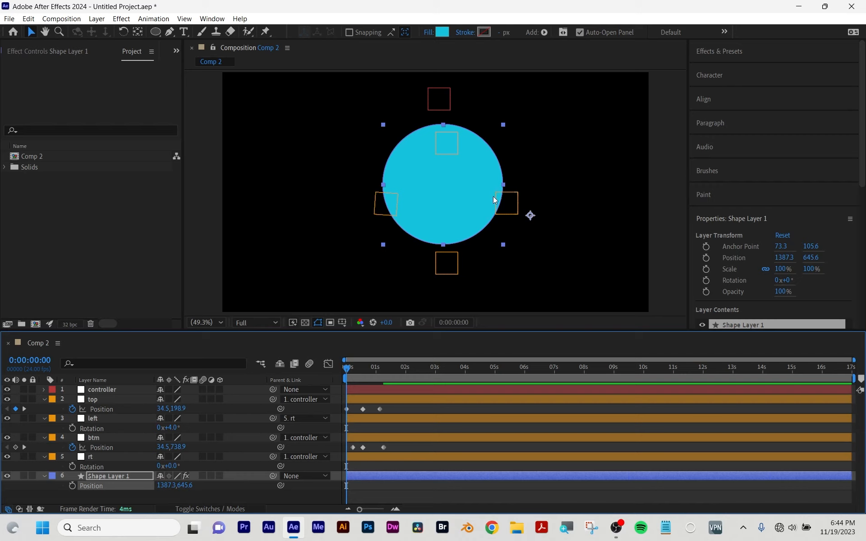
key("ctrl+z")
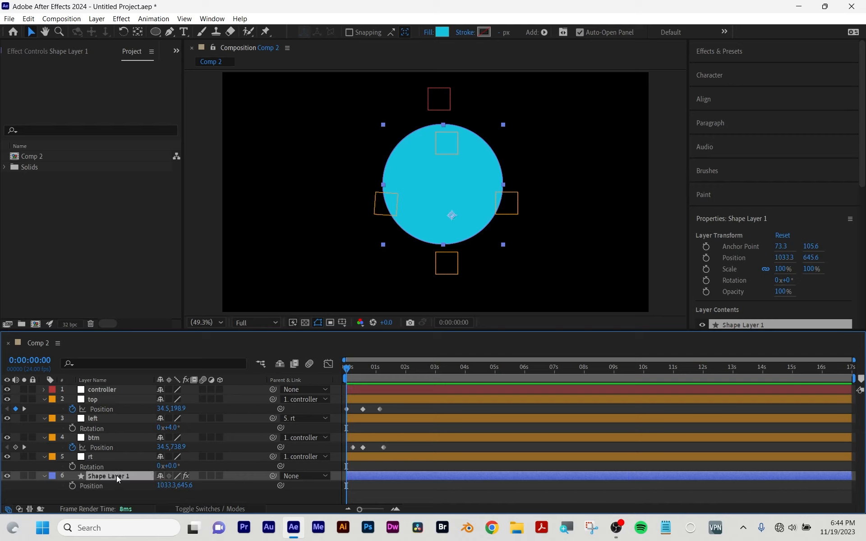
Step: Parent Shape Layer 1 to the controller null and move the controller to an X position of 972.5
left_click_drag(272, 472, 114, 388)
left_click(112, 390)
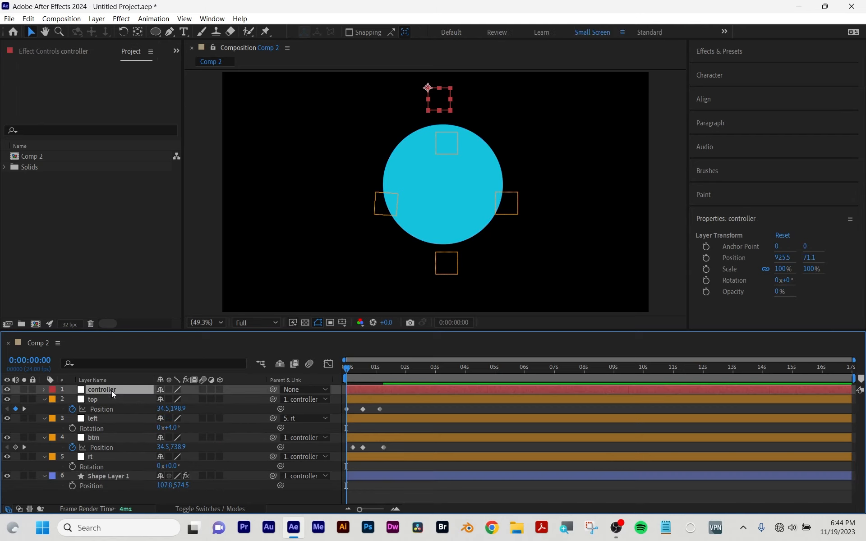
key("p")
left_click_drag(161, 398, 15, 409)
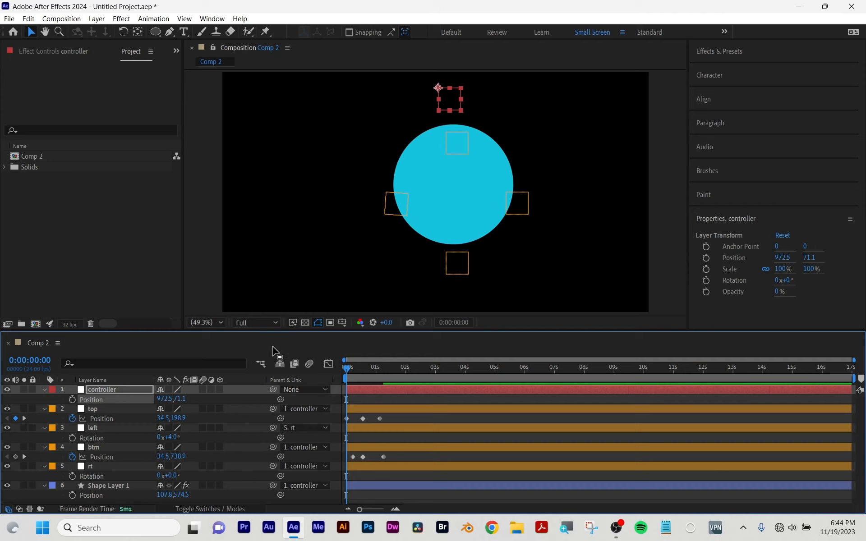
Step: Keyframe the controller's Position at 0:00:00:00 and at 0:00:01:18, shifting it horizontally to the right at the second keyframe
left_click(72, 399)
left_click_drag(353, 367, 398, 366)
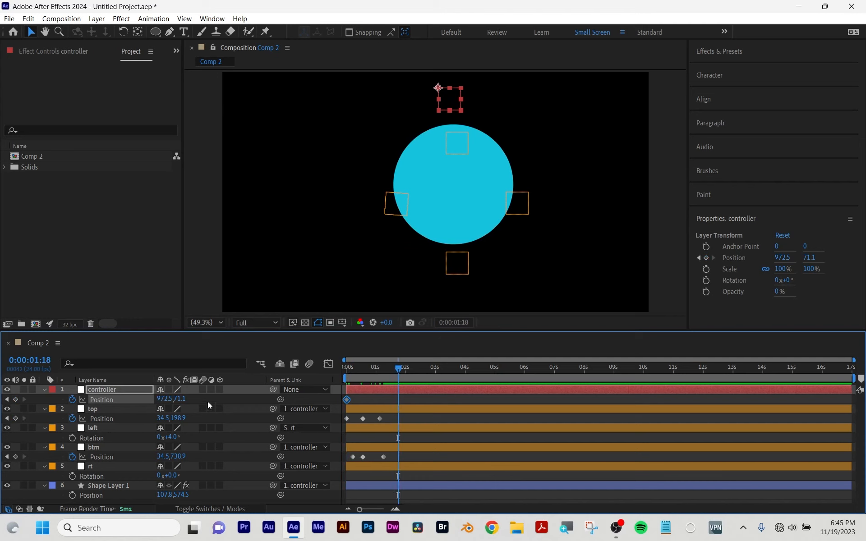
left_click_drag(168, 400, 290, 379)
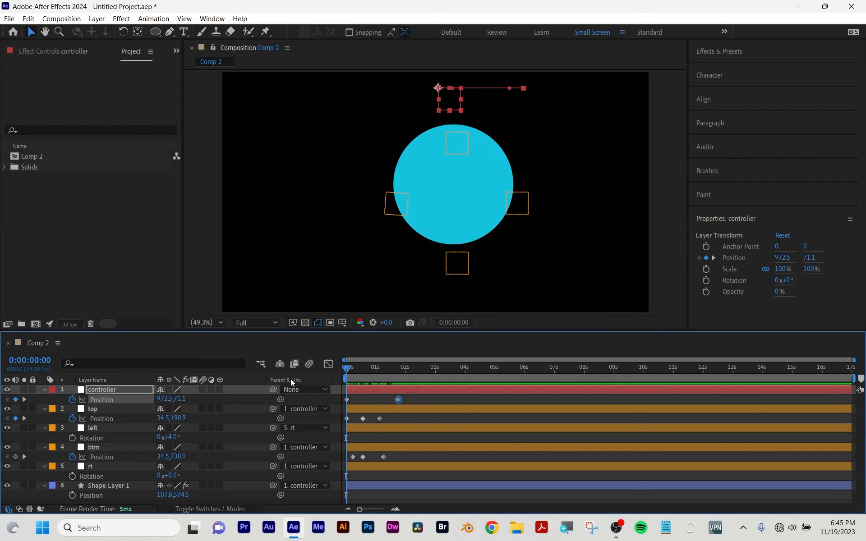
Step: Keyframe the rt null's Rotation at the start, to 27° just before one second, and back to 0° at 0:00:01:15
left_click(82, 467)
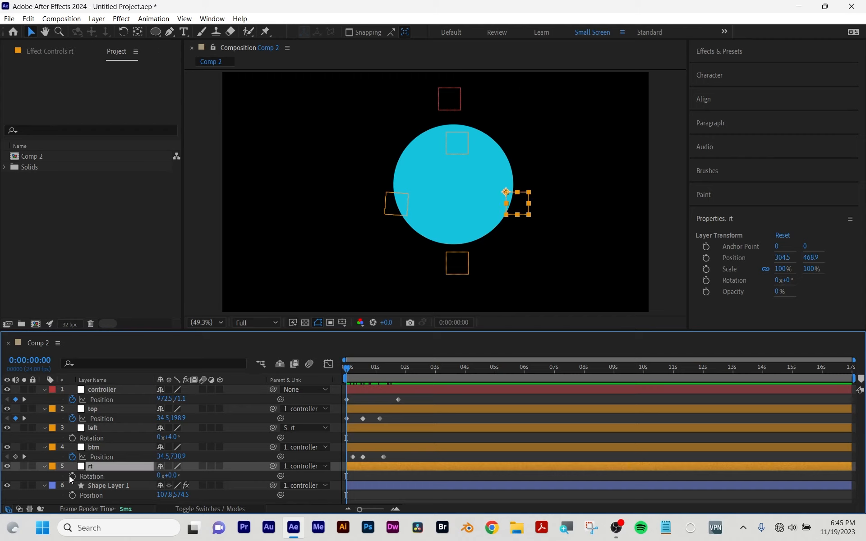
left_click(72, 476)
left_click_drag(348, 370, 369, 366)
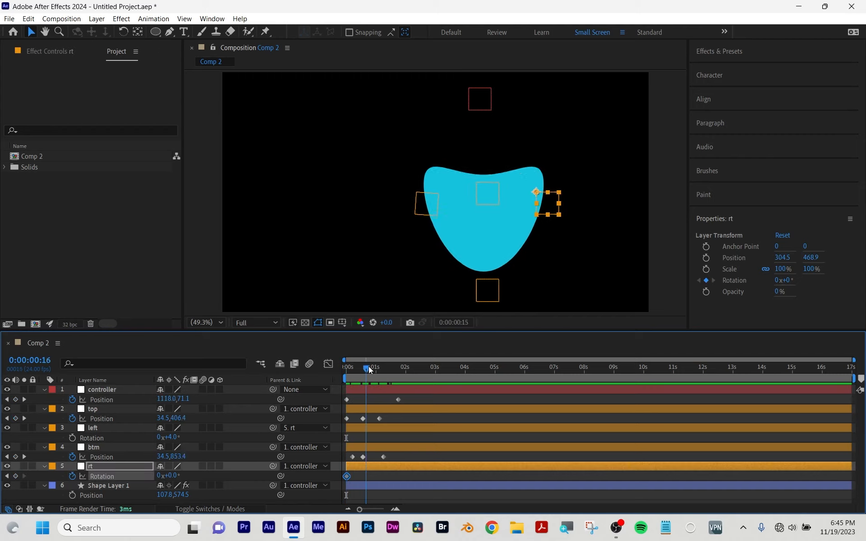
left_click_drag(166, 476, 185, 474)
left_click_drag(373, 370, 395, 369)
left_click(172, 475)
type("0")
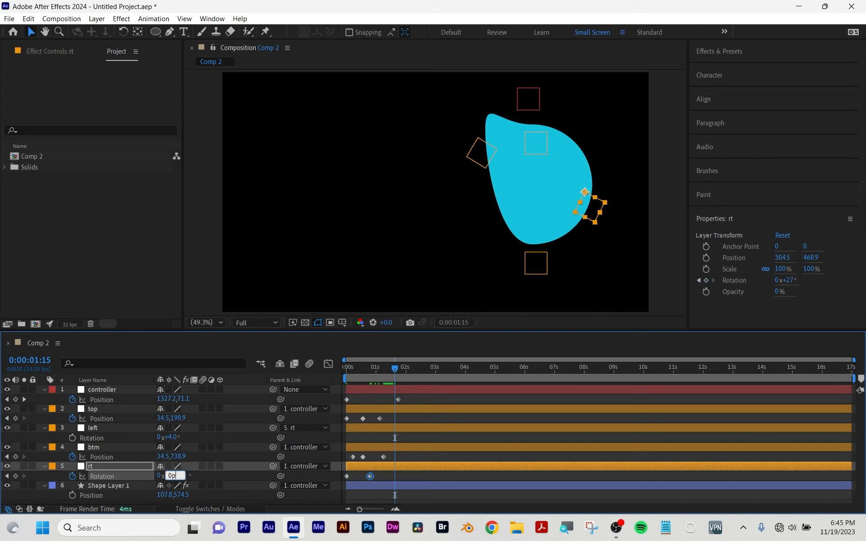
key("Return")
left_click_drag(399, 375, 345, 386)
left_click(414, 504)
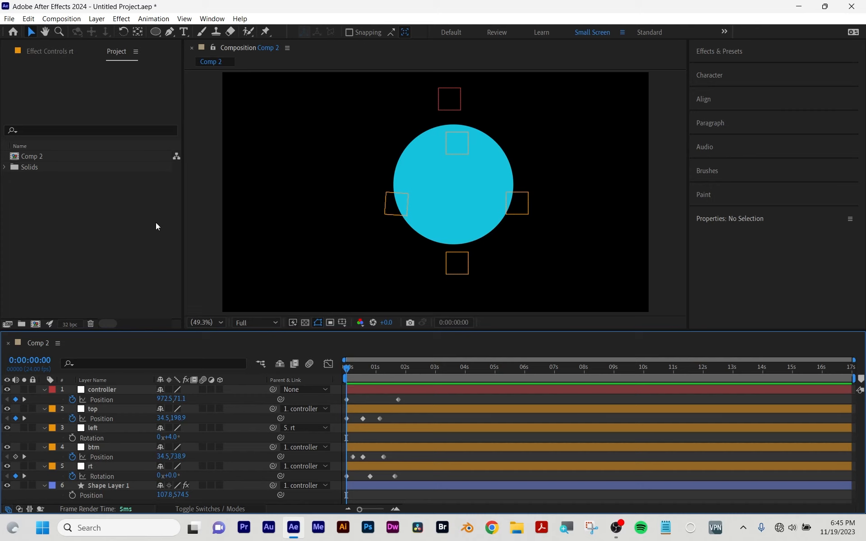
Step: Create a new 1920x1080, 24 fps composition and draw a tall Bezier-path rectangle about 400 x 706 px near its center
left_click(35, 323)
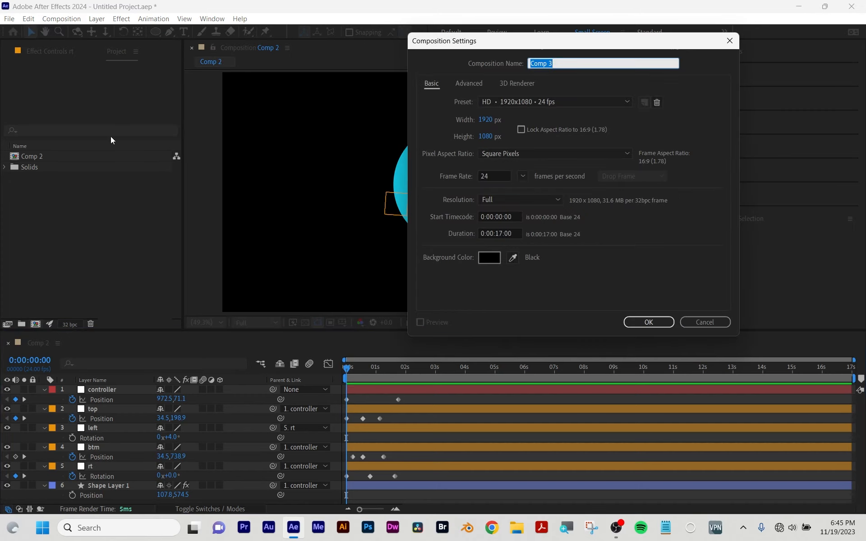
left_click(636, 318)
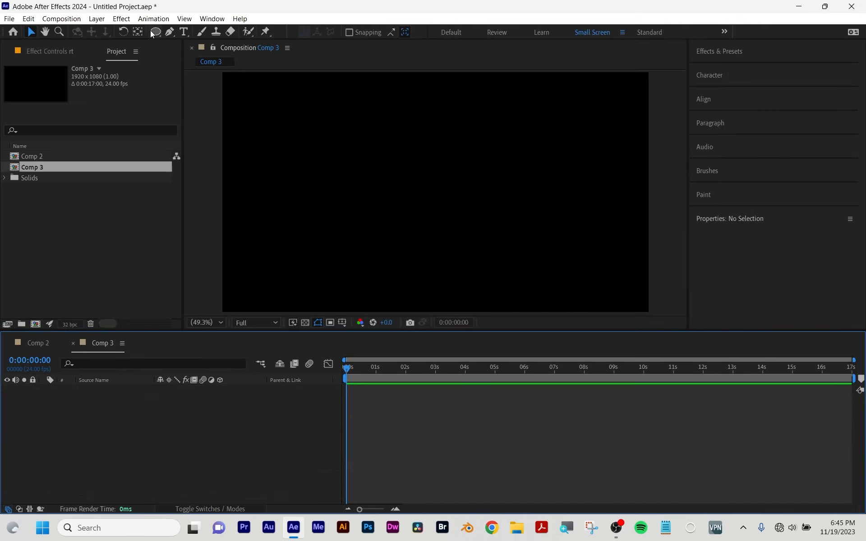
left_click_drag(152, 33, 218, 31)
left_click_drag(391, 116, 480, 272)
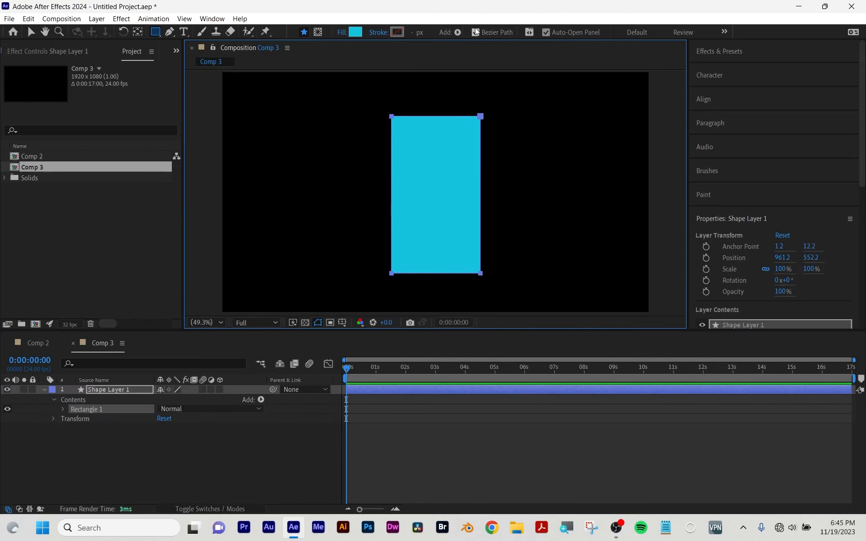
Step: Create nulls from the rectangle's Path using Create Nulls From Paths with Points Follow Nulls
left_click(63, 409)
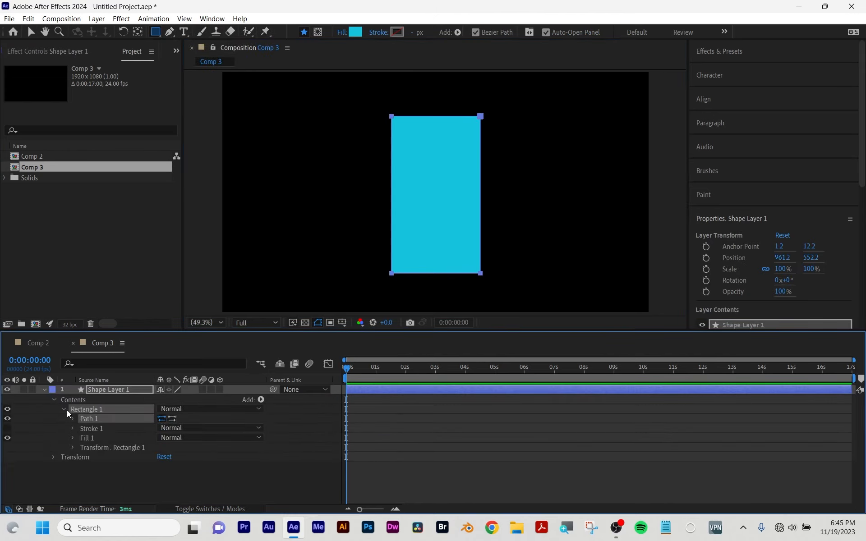
left_click(72, 418)
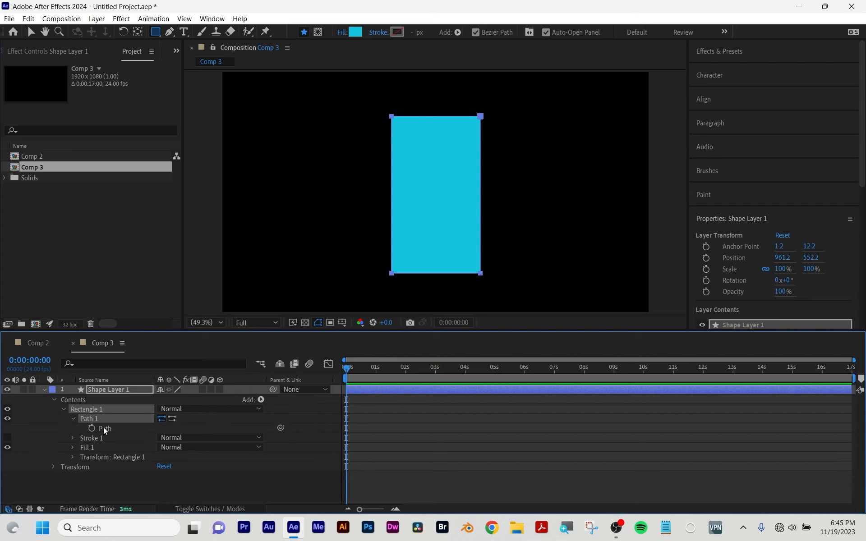
left_click(104, 429)
left_click(214, 19)
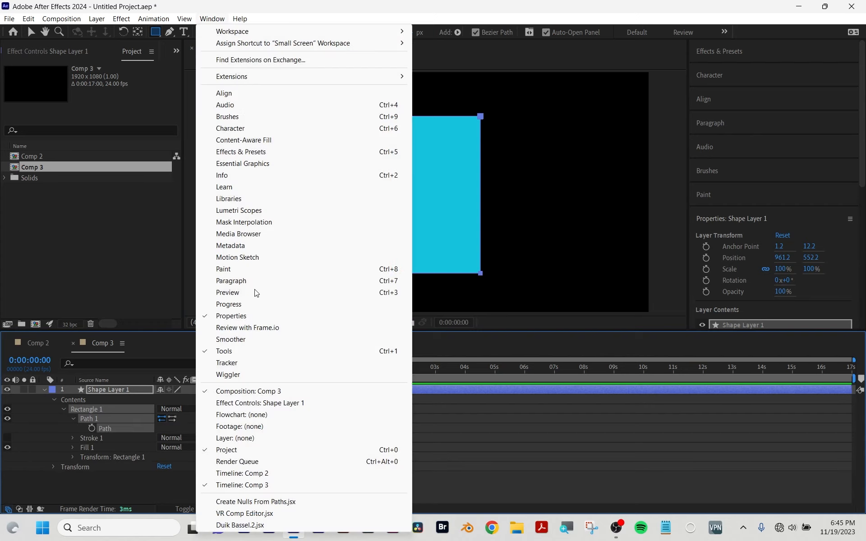
left_click(240, 502)
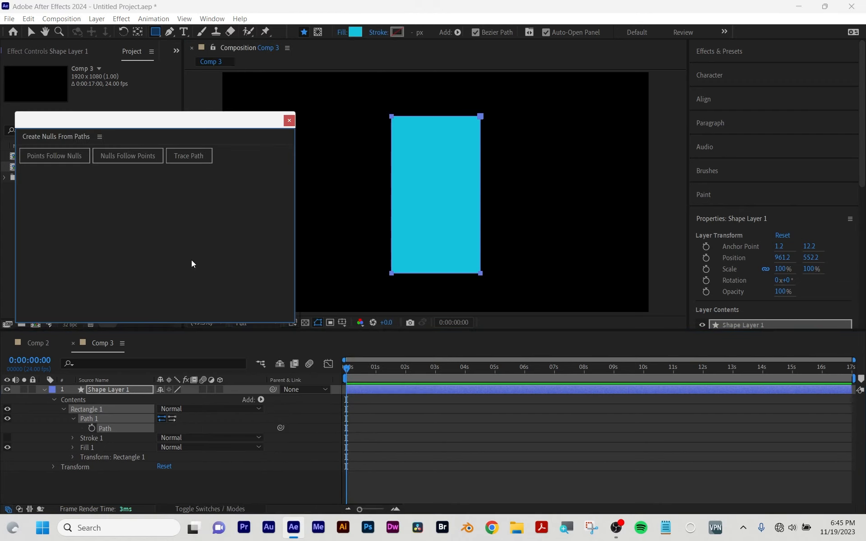
left_click(45, 158)
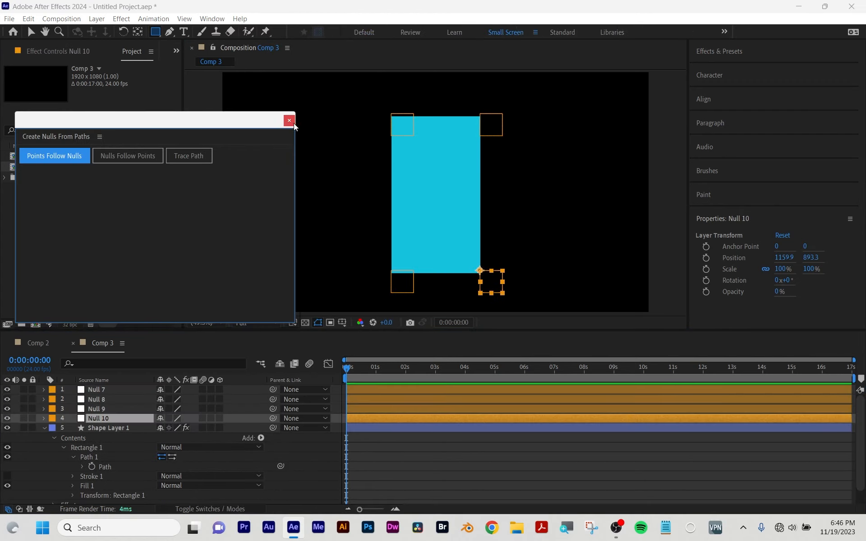
left_click(289, 121)
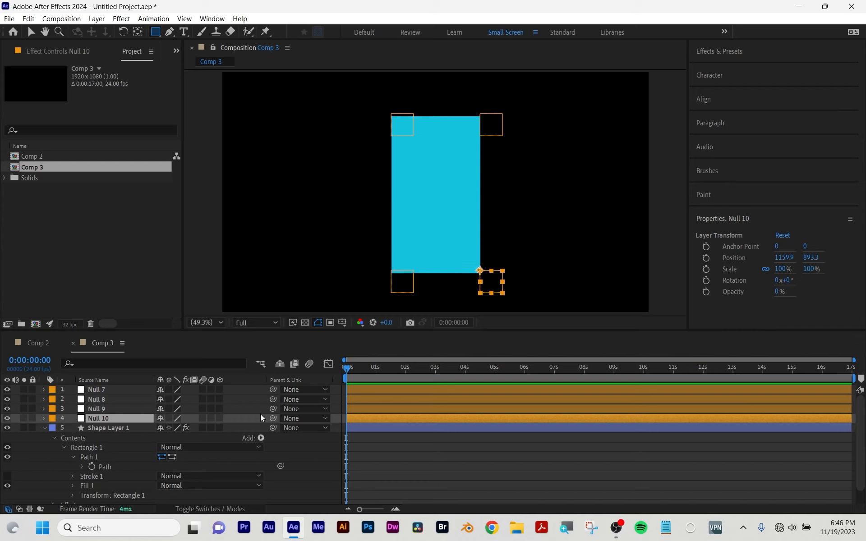
Step: Parent Null 10 to Null 9, Null 9 to Null 8 and Null 8 to Null 7, and reveal Null 7's Rotation
left_click_drag(273, 417, 115, 411)
left_click_drag(272, 409, 95, 399)
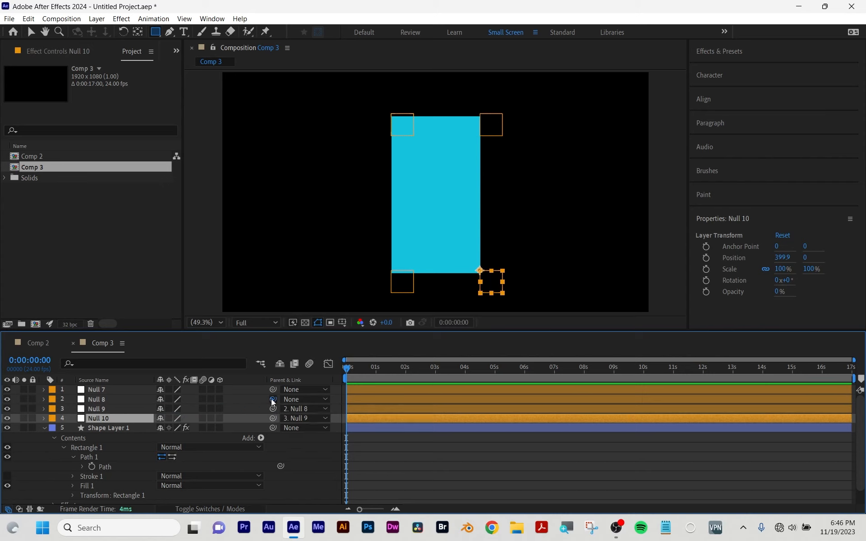
left_click_drag(273, 399, 96, 389)
left_click(96, 389)
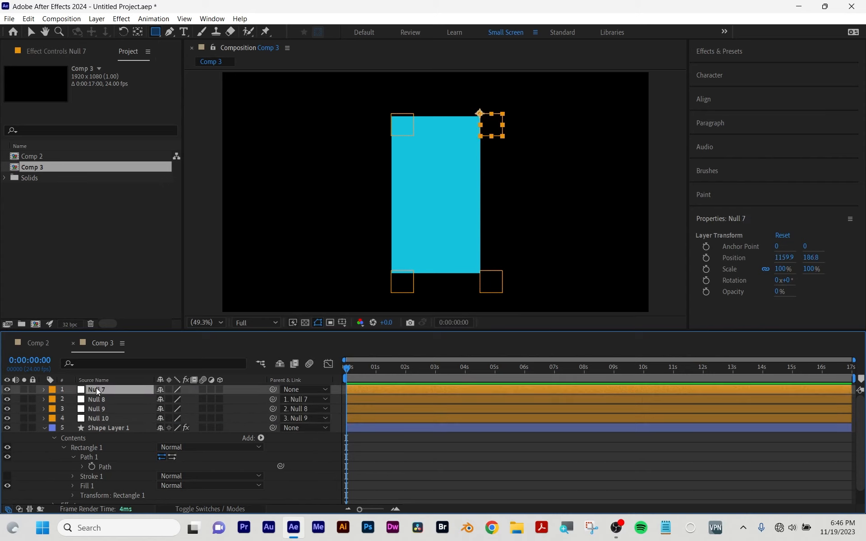
key("r")
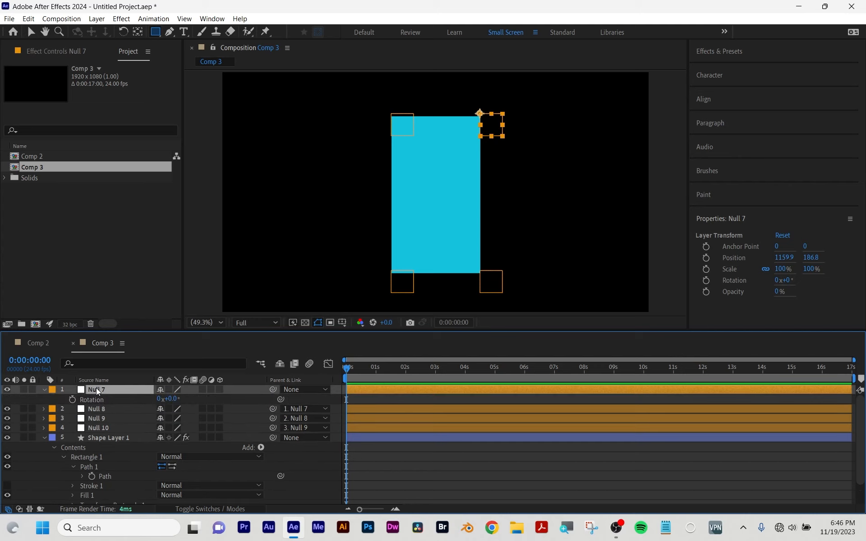
Step: Set Null 9's Rotation to 53° and keep its Rotation property displayed
left_click(107, 418)
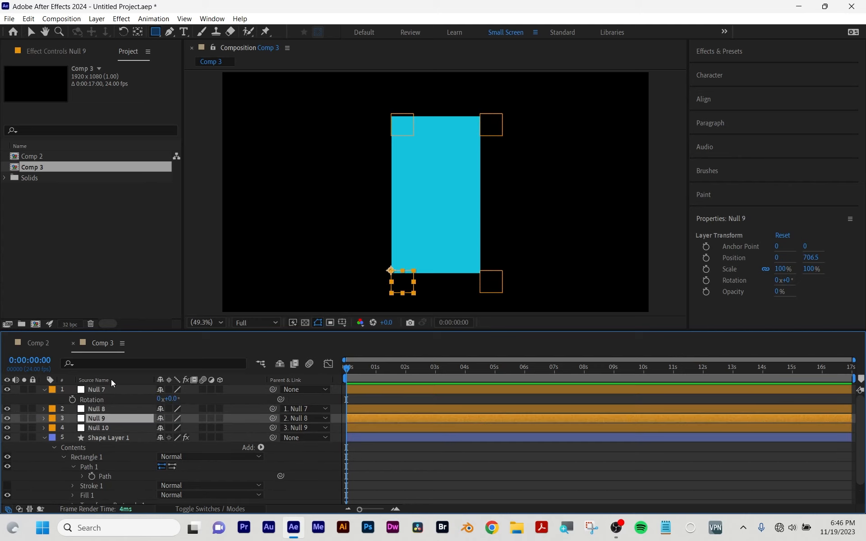
key("r")
left_click_drag(172, 428, 210, 438)
scroll(363, 284, "down", 2)
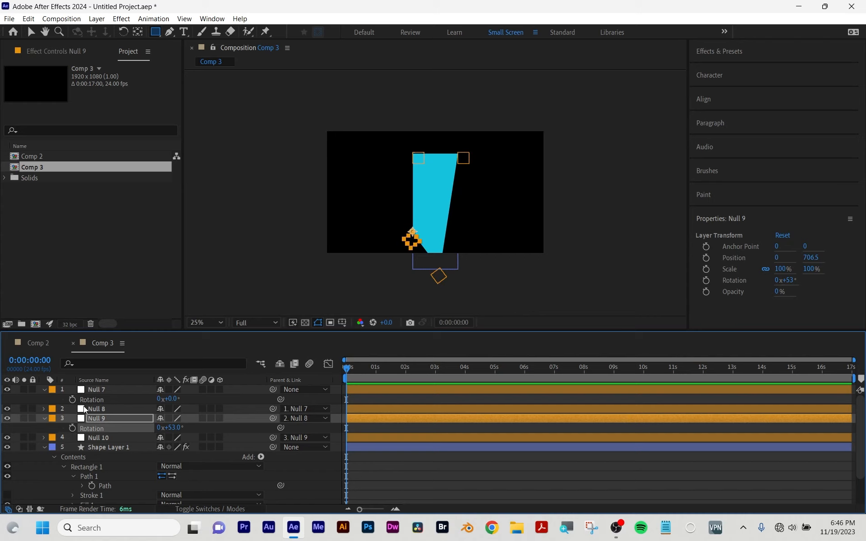
key("r")
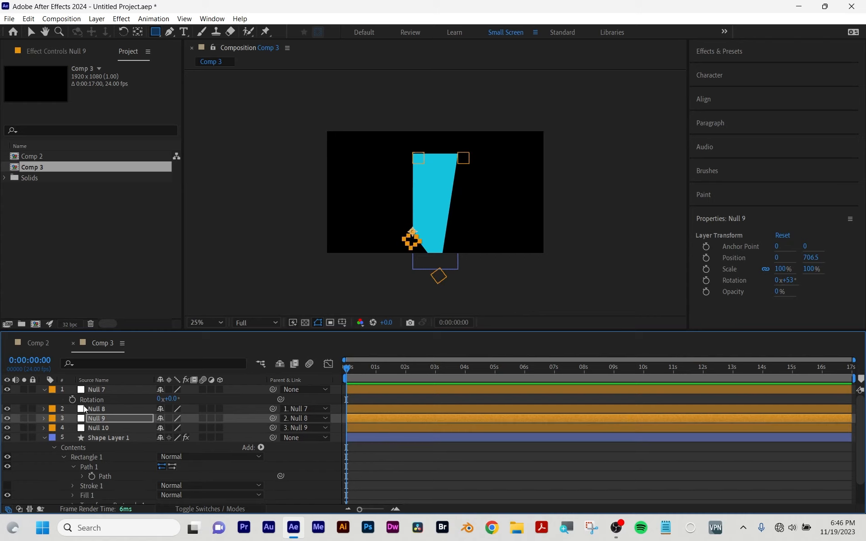
key("r")
Step: Reveal Null 8's Rotation and set it to 50°
left_click(109, 409)
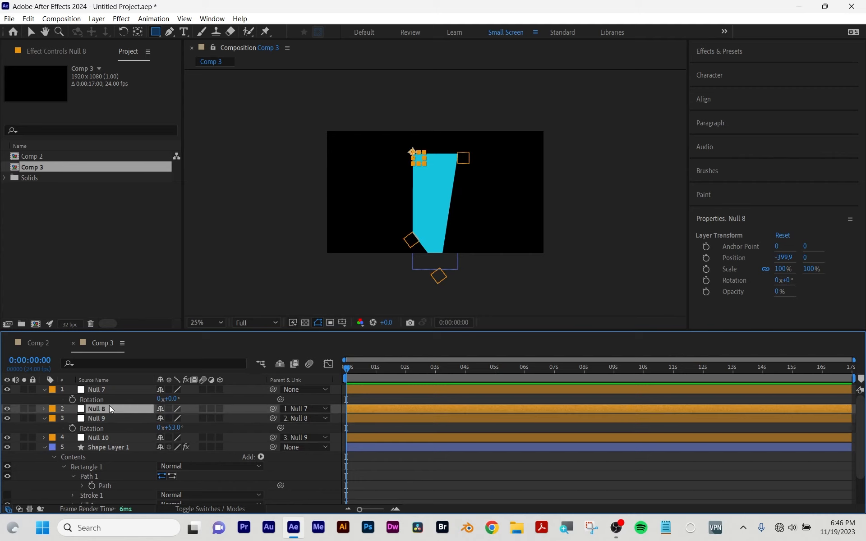
key("r")
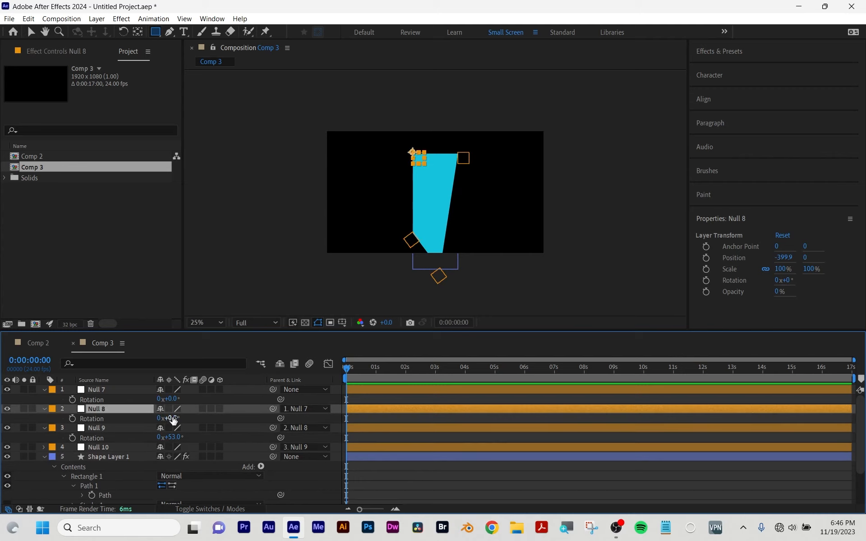
left_click_drag(174, 419, 214, 433)
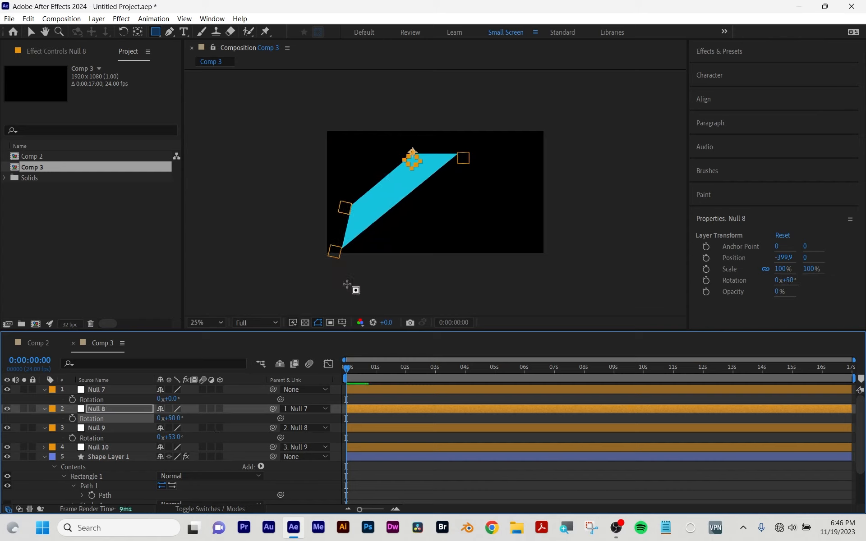